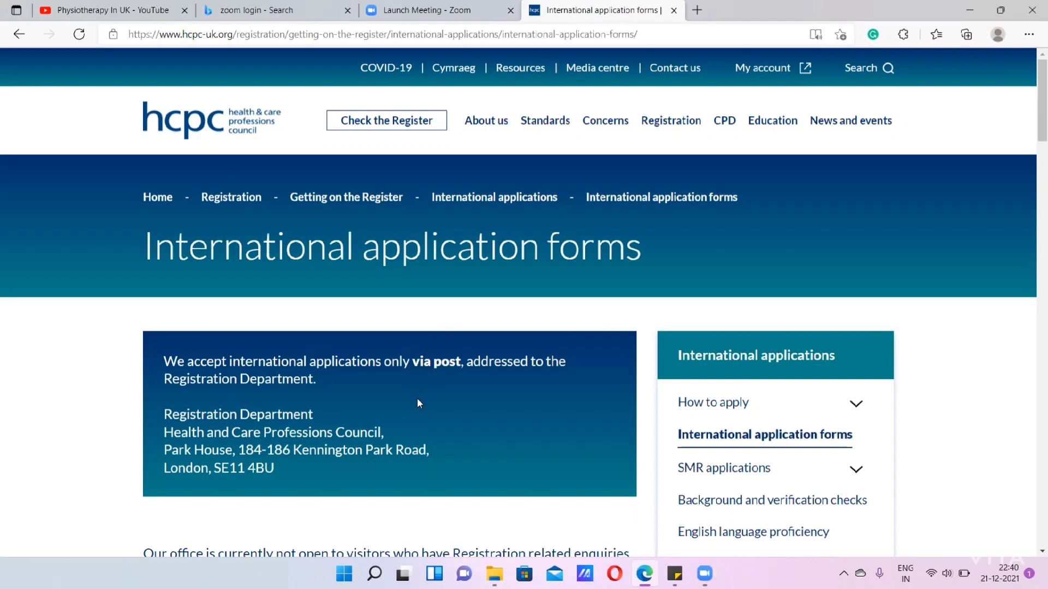
- Open the "Application for registration - International" PDF from the international application forms list
scroll(418, 403, down, 10)
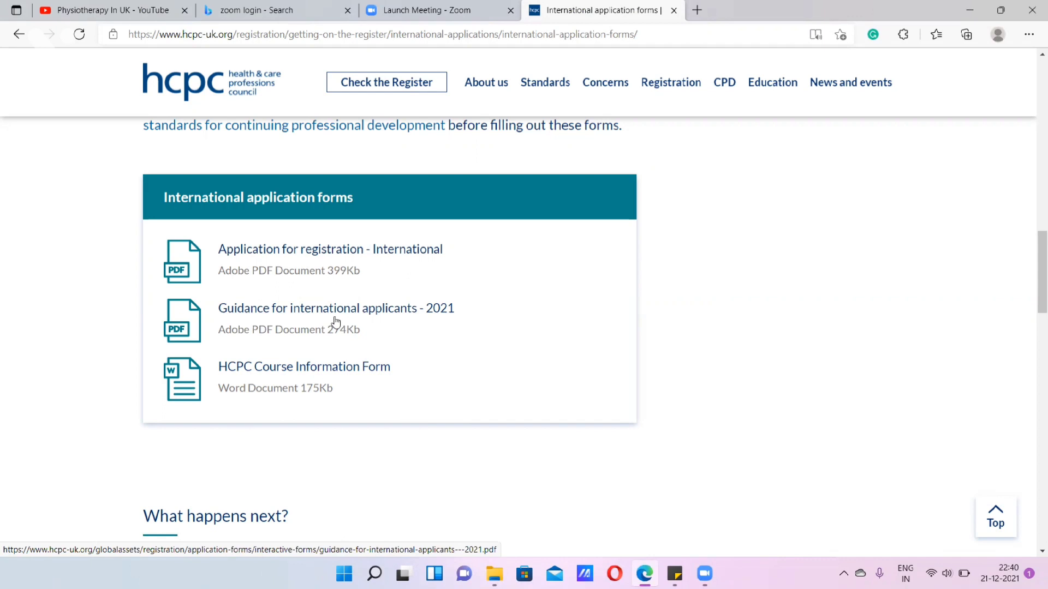
click(335, 257)
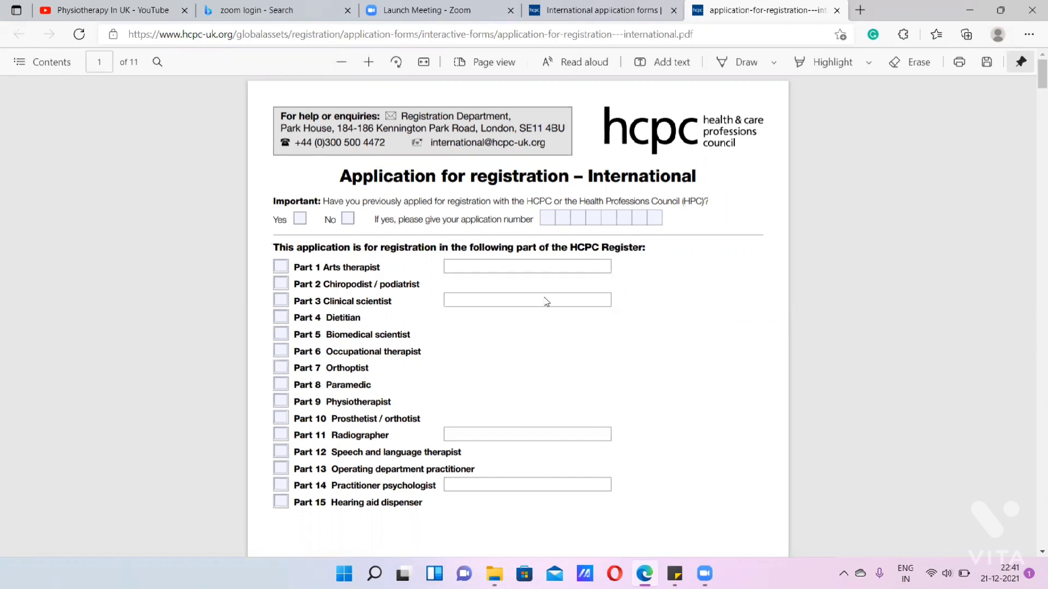
click(962, 65)
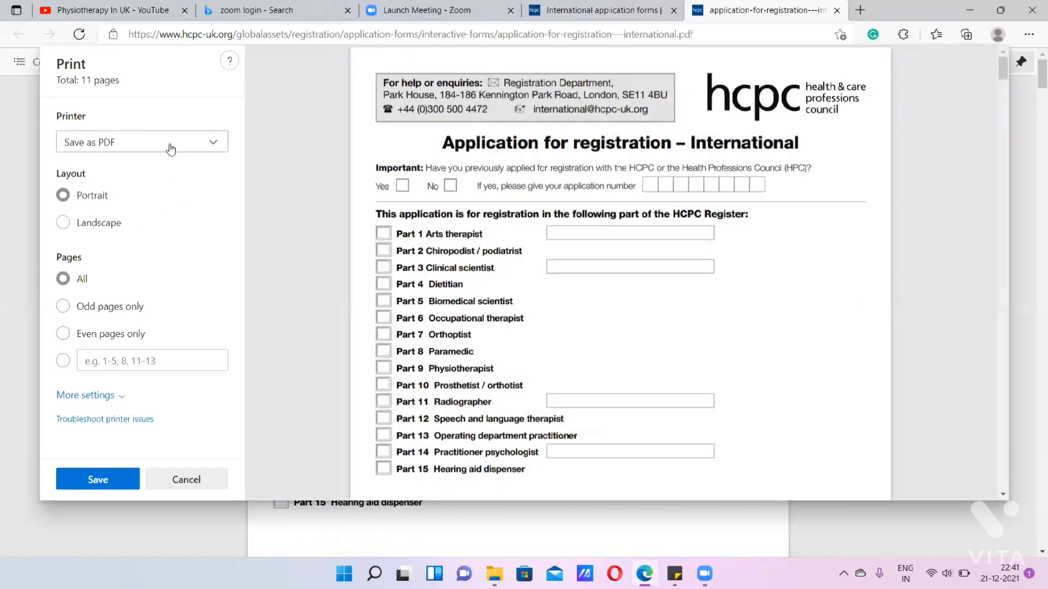
click(170, 149)
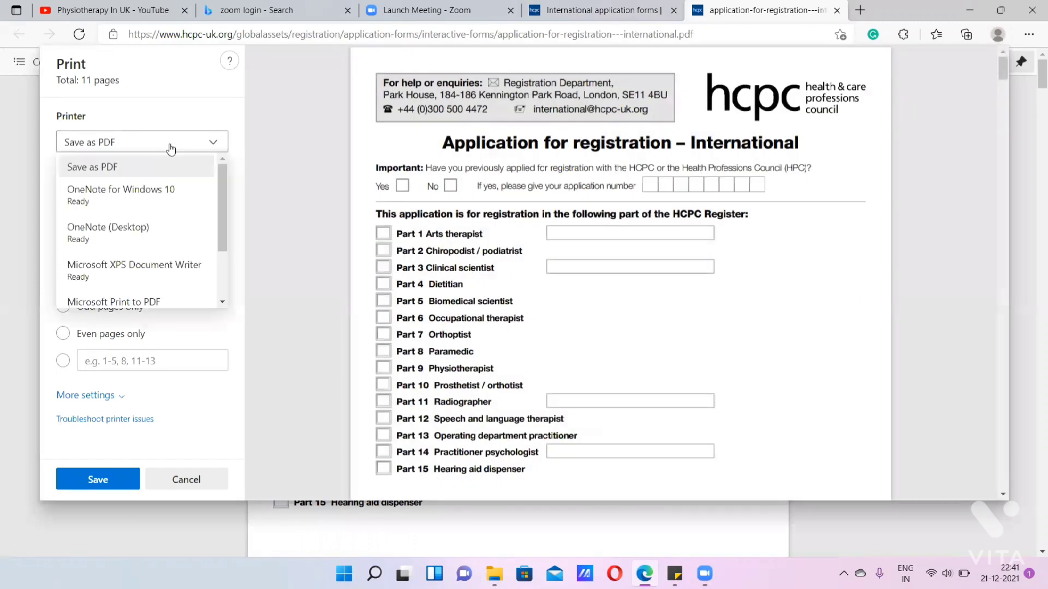
click(185, 480)
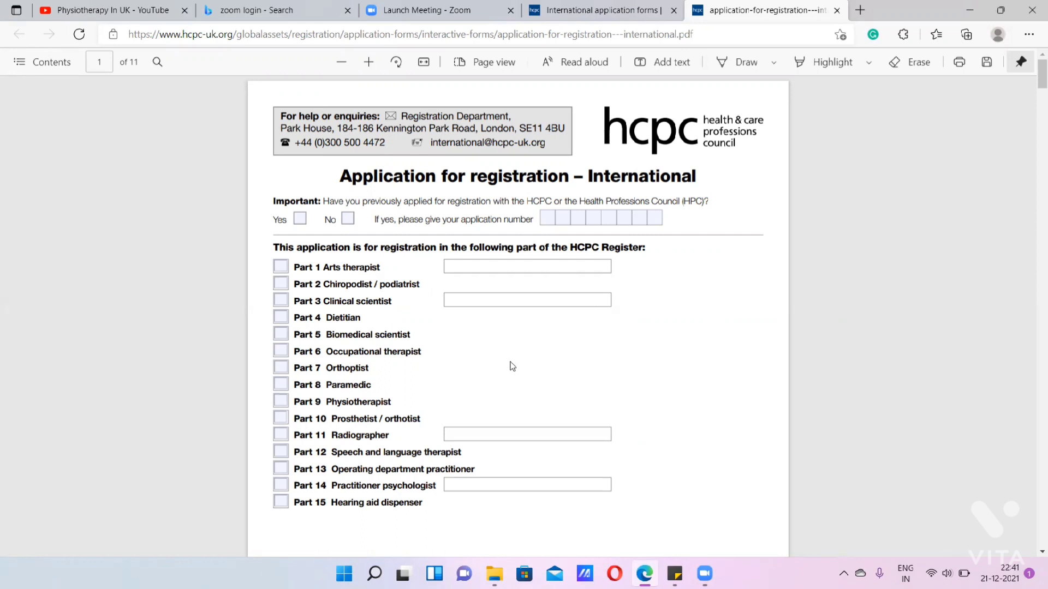
- Answer No to having previously applied for registration and tick Part 9 Physiotherapist on page 1 of the form
scroll(442, 273, down, 2)
scroll(444, 273, up, 2)
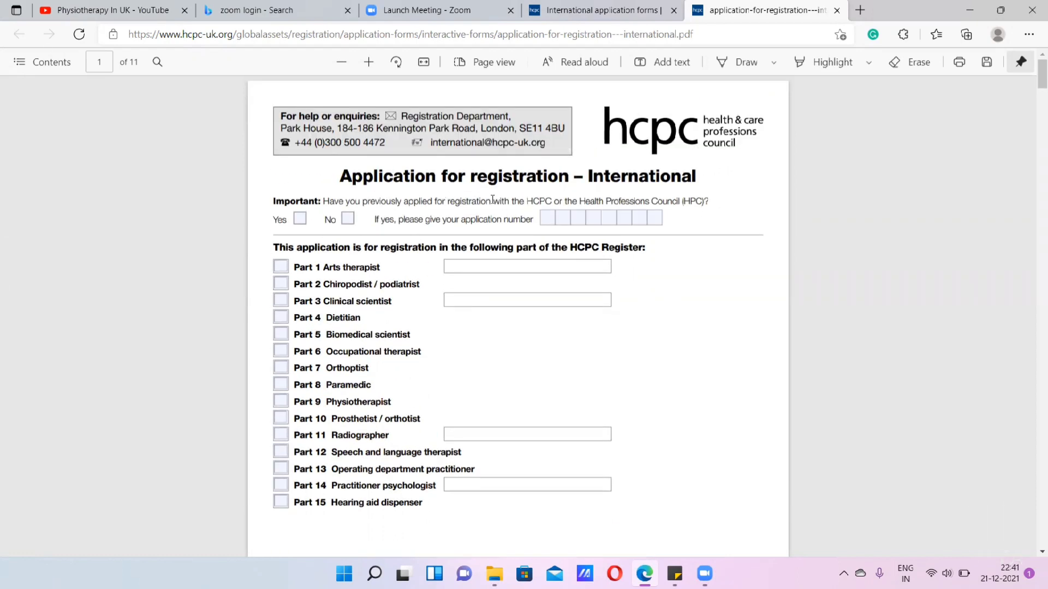
click(349, 218)
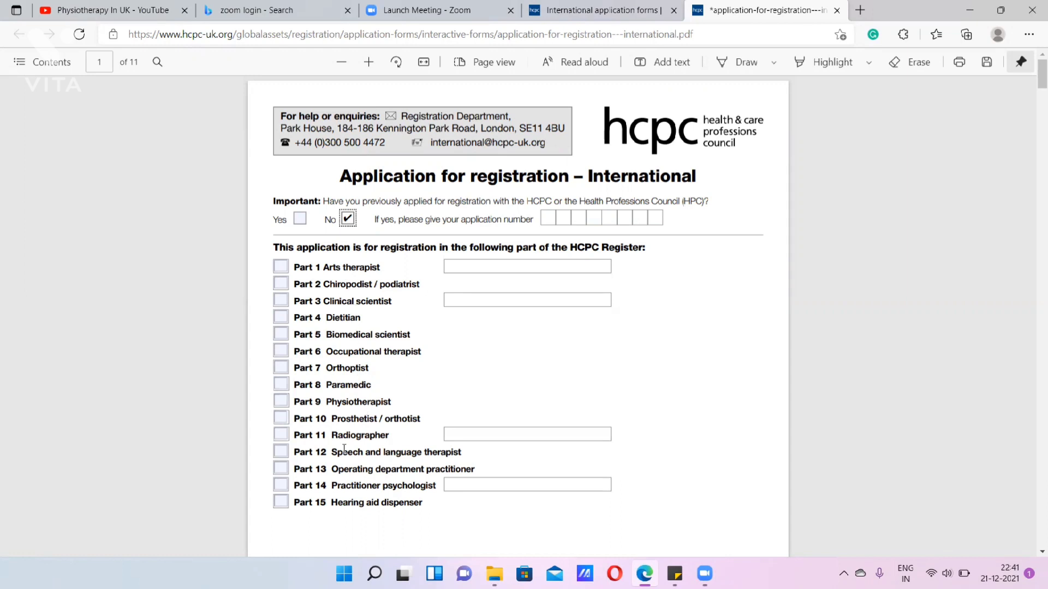
click(281, 401)
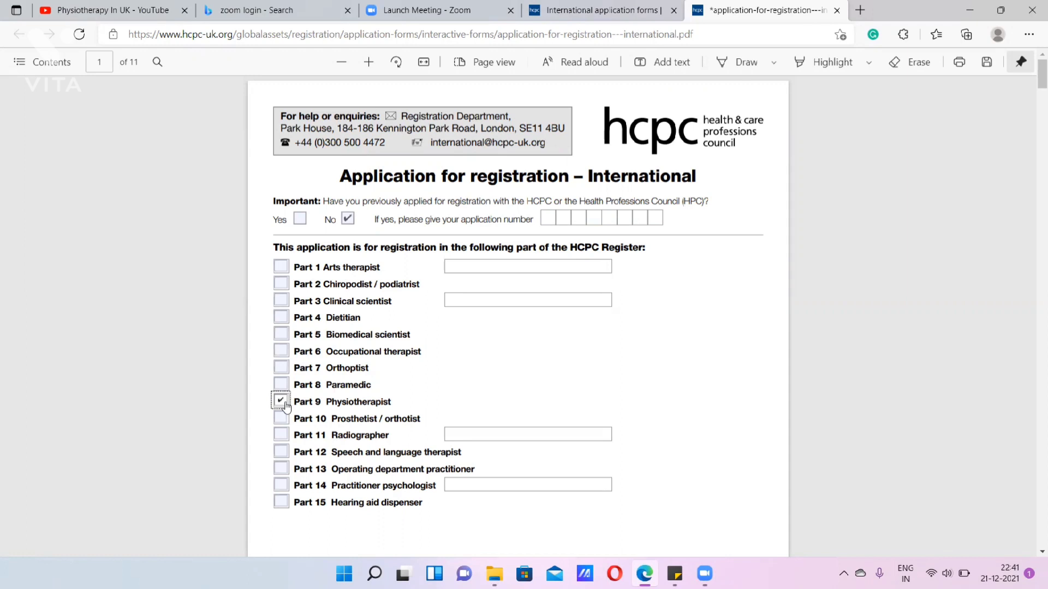
- Examine the personal details fields in Section 1, including the National insurance number (NIN) entry
scroll(407, 407, down, 10)
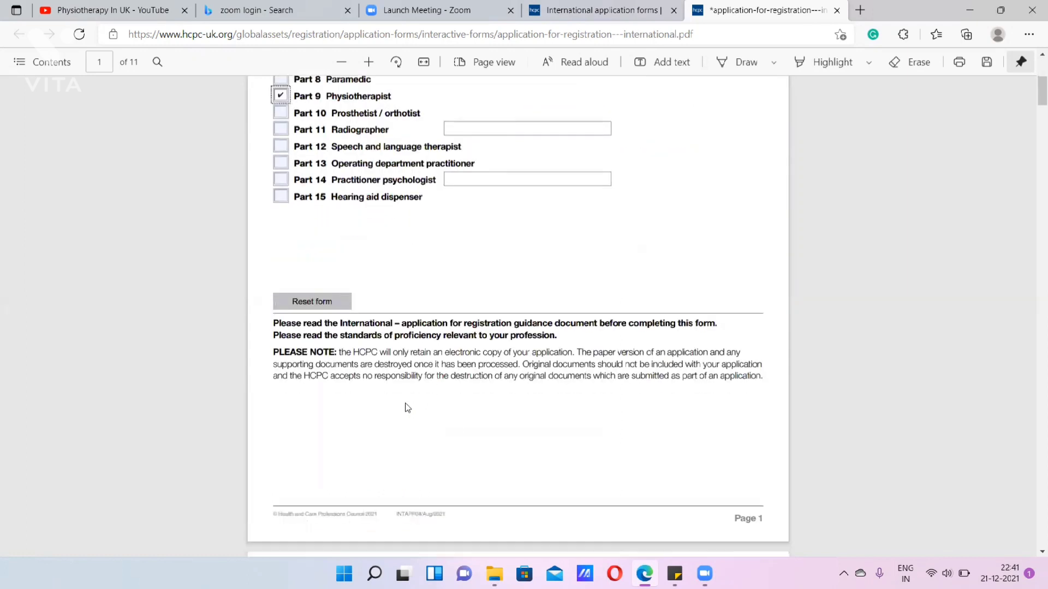
scroll(406, 406, down, 1)
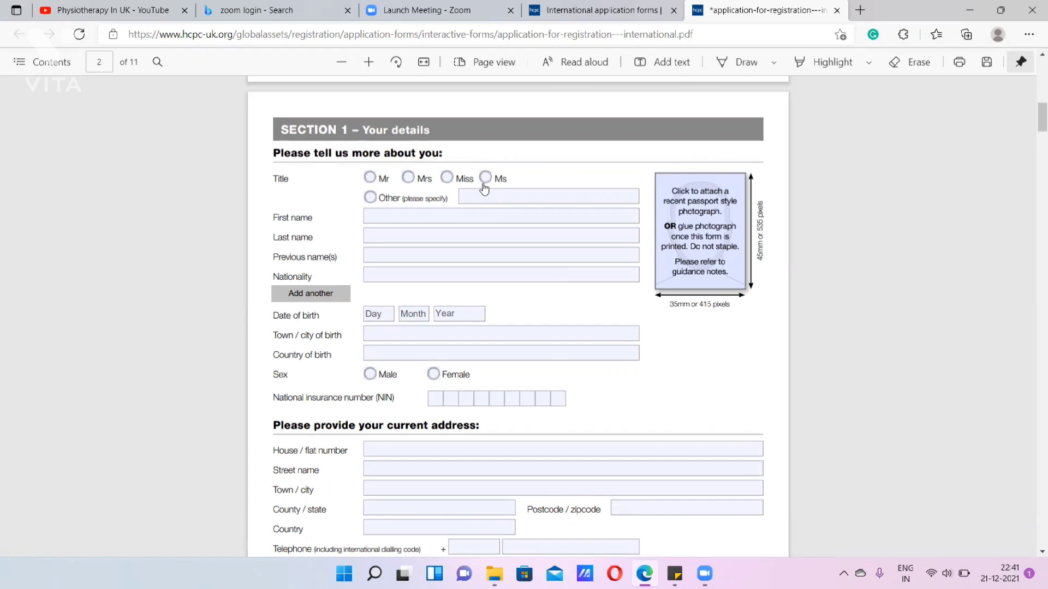
scroll(502, 304, down, 1)
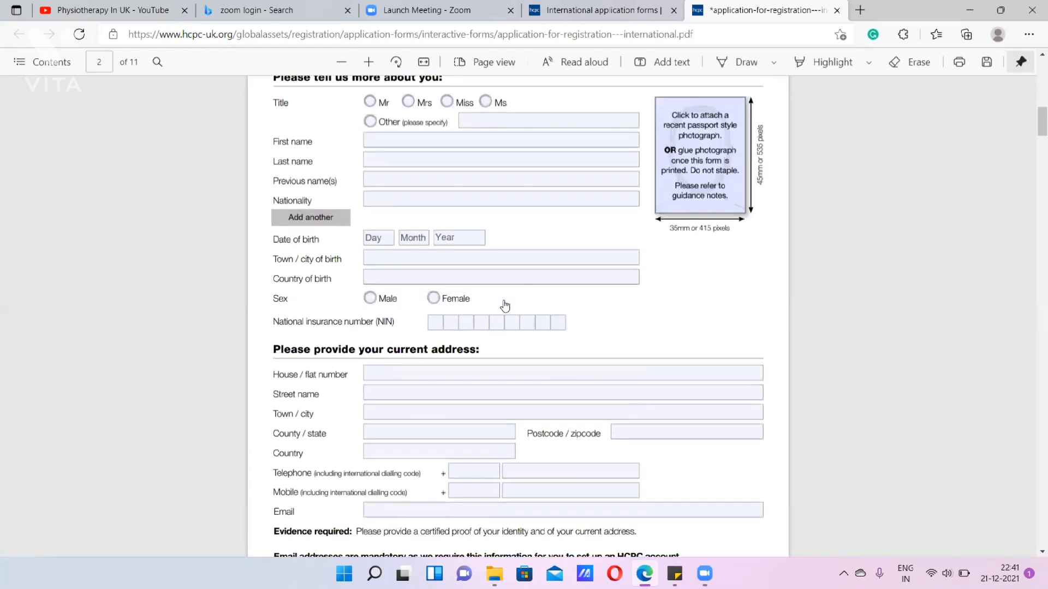
scroll(505, 306, up, 1)
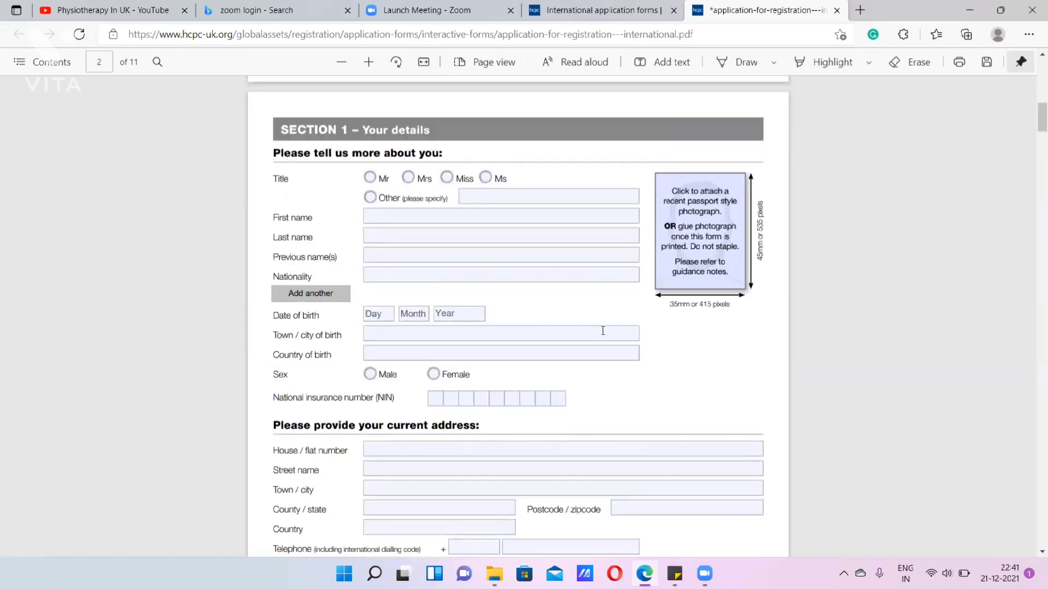
scroll(595, 334, down, 1)
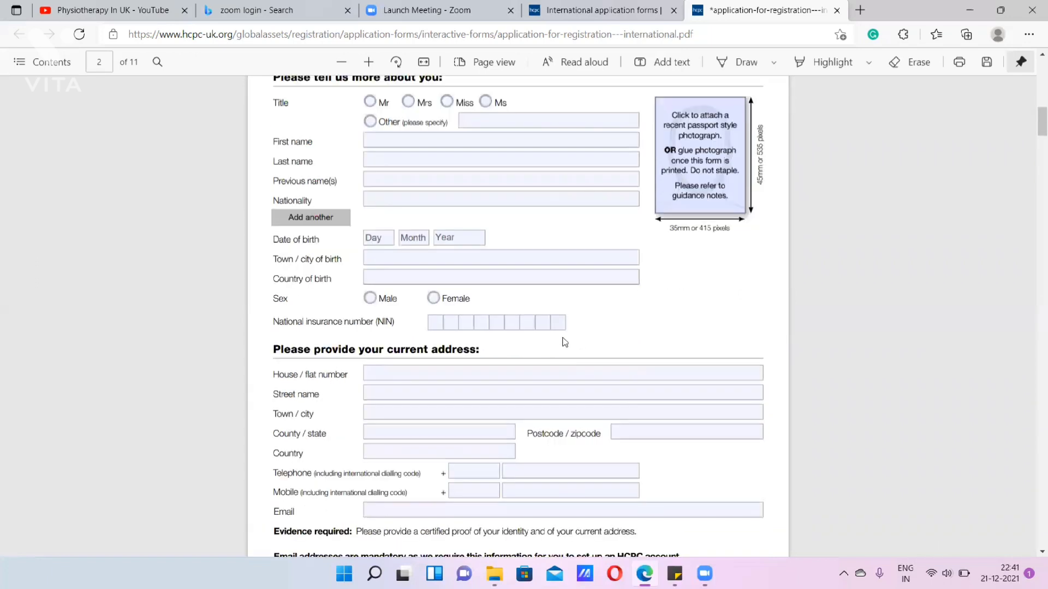
drag(271, 321, 397, 331)
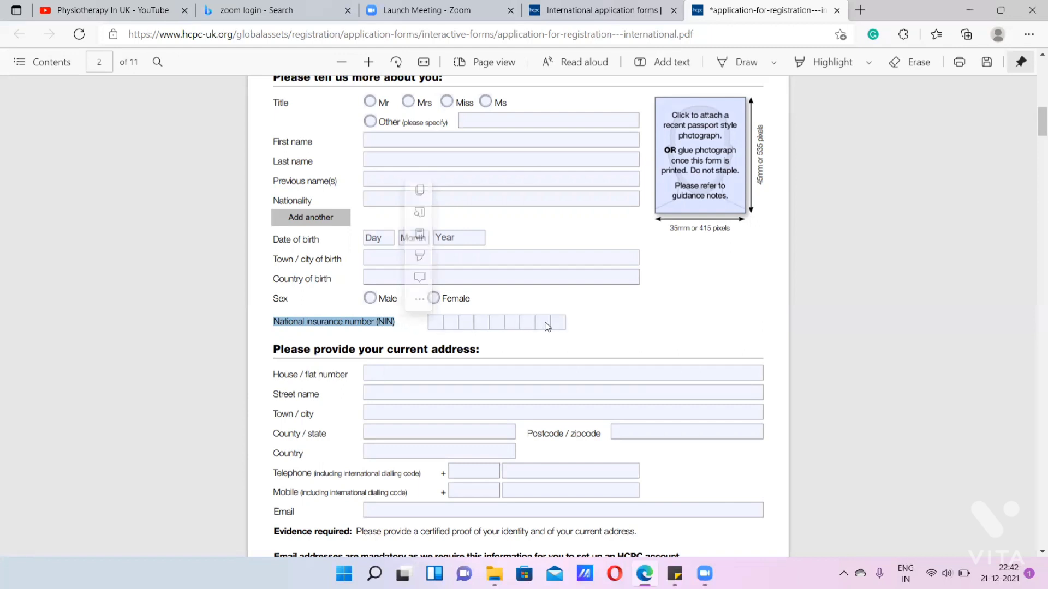
click(416, 324)
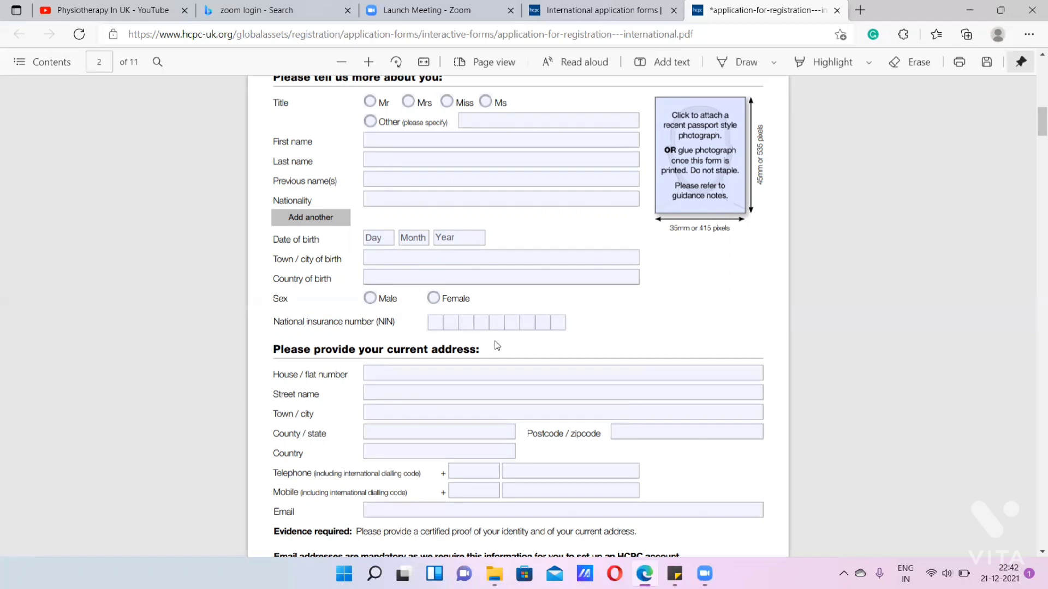
scroll(462, 378, down, 3)
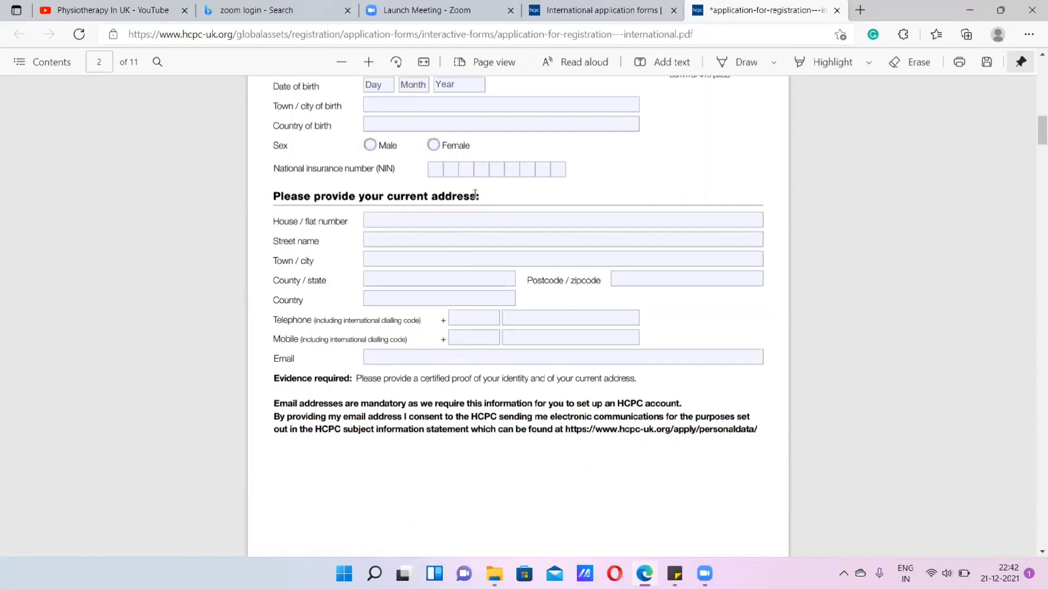
- Enter the applicant's house number and street in the House / flat number field of the current address
drag(476, 195, 383, 195)
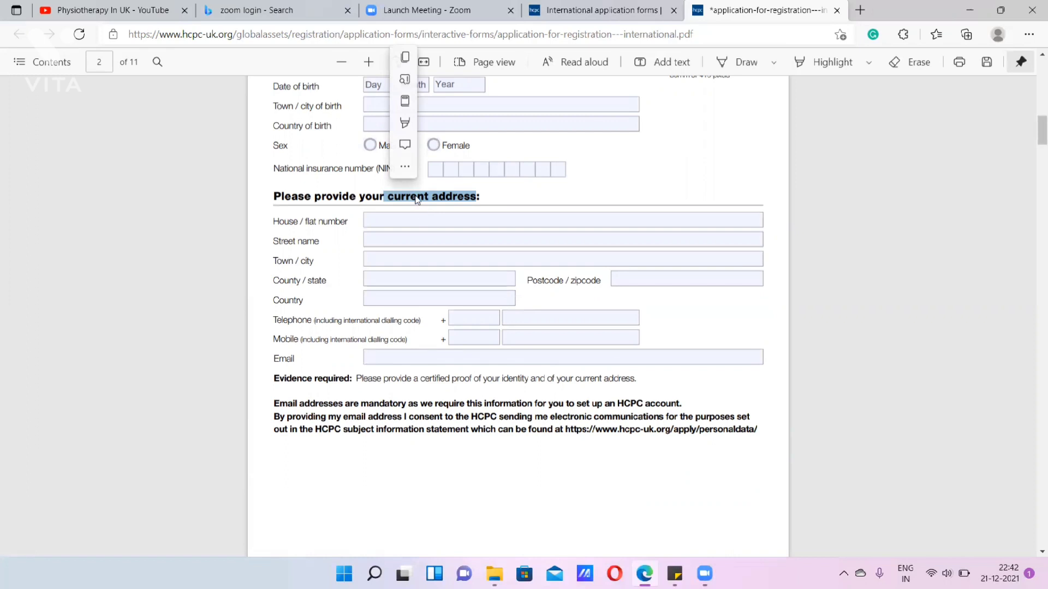
click(403, 220)
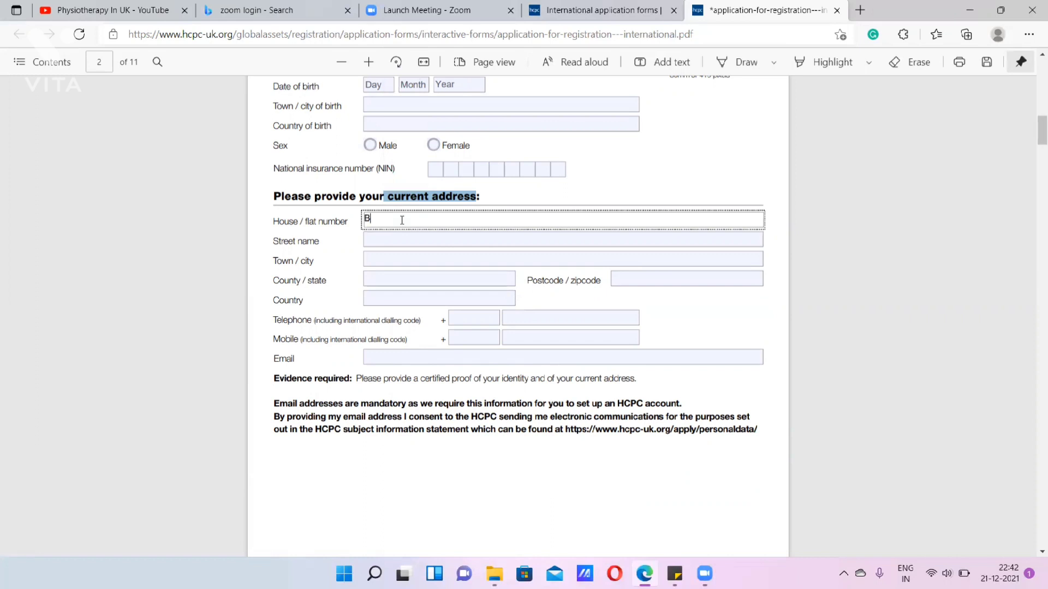
- Set the country of the current address to India
click(405, 303)
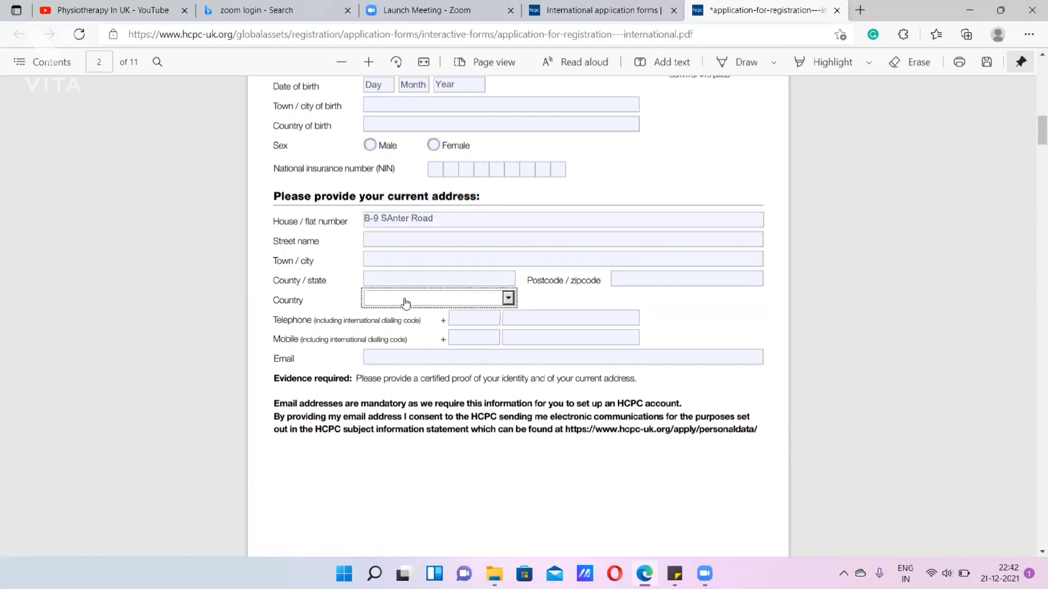
key(n)
key(i)
key(n)
click(405, 304)
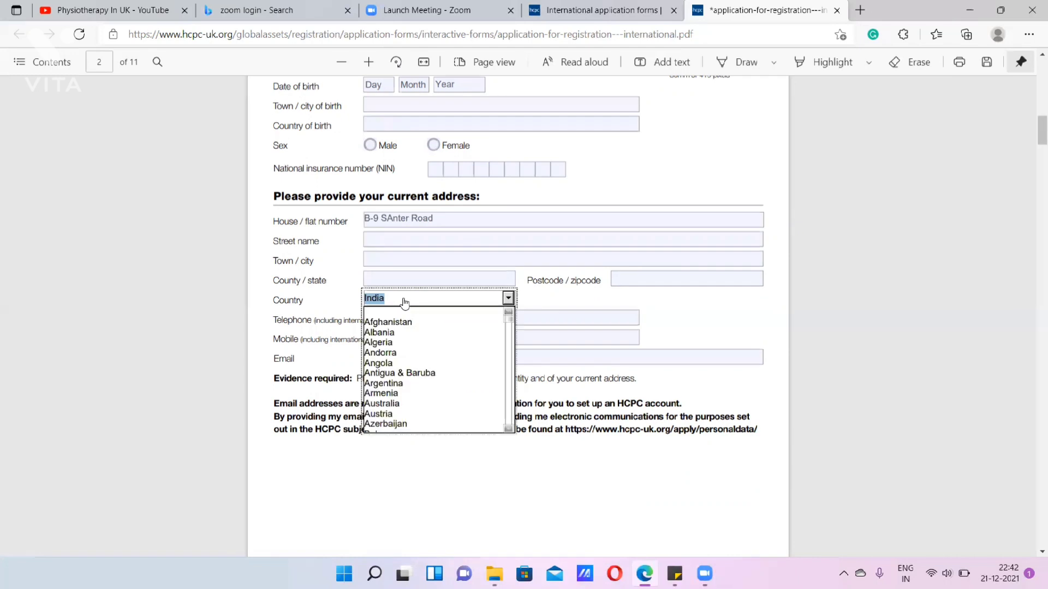
click(564, 306)
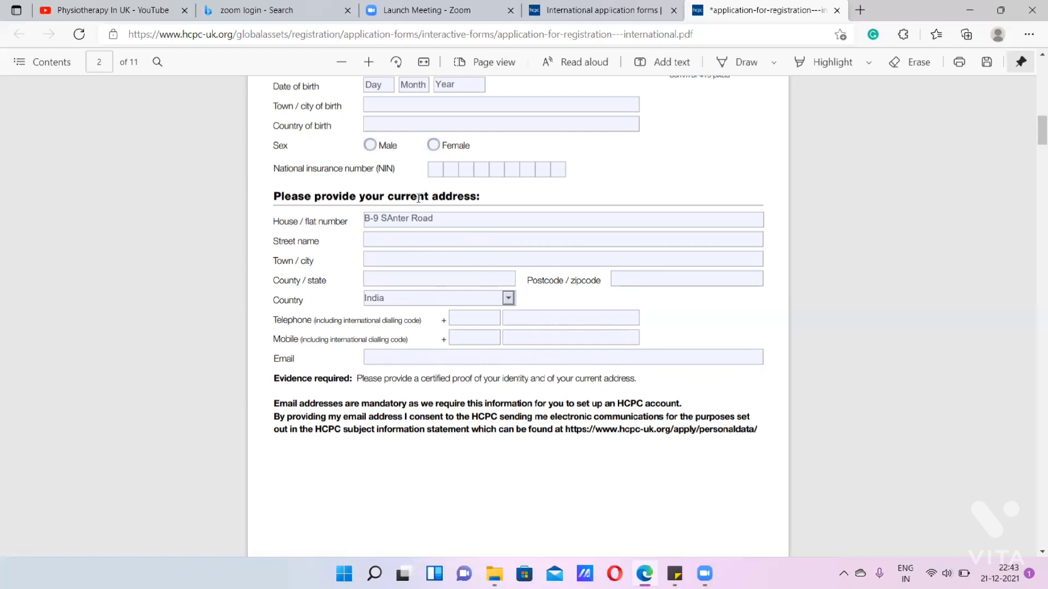
- Correct the wrongly capitalised second letter of the road name in the House / flat number field to lowercase
drag(386, 193, 477, 201)
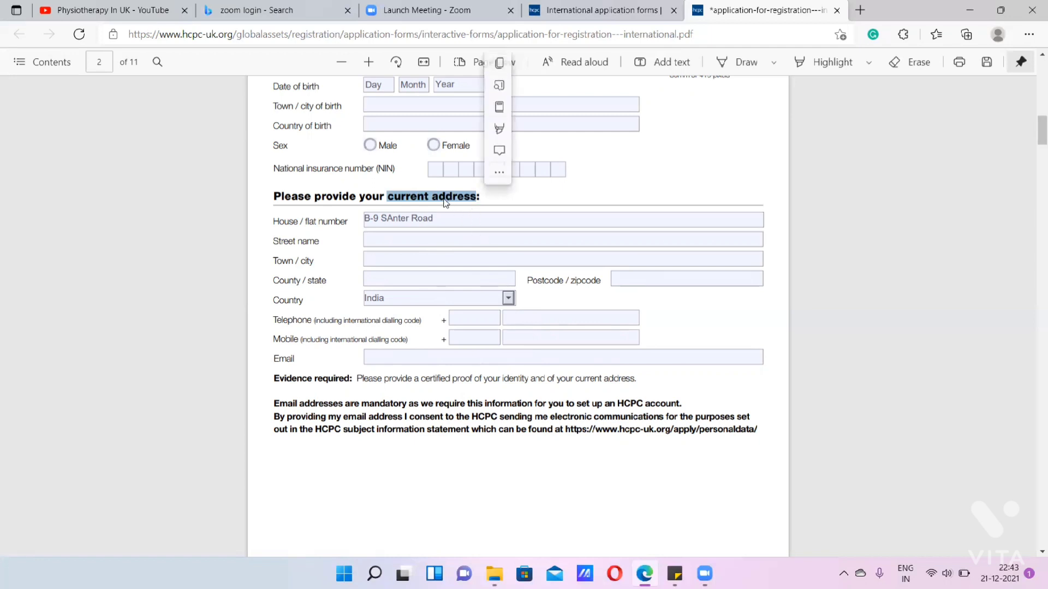
click(386, 219)
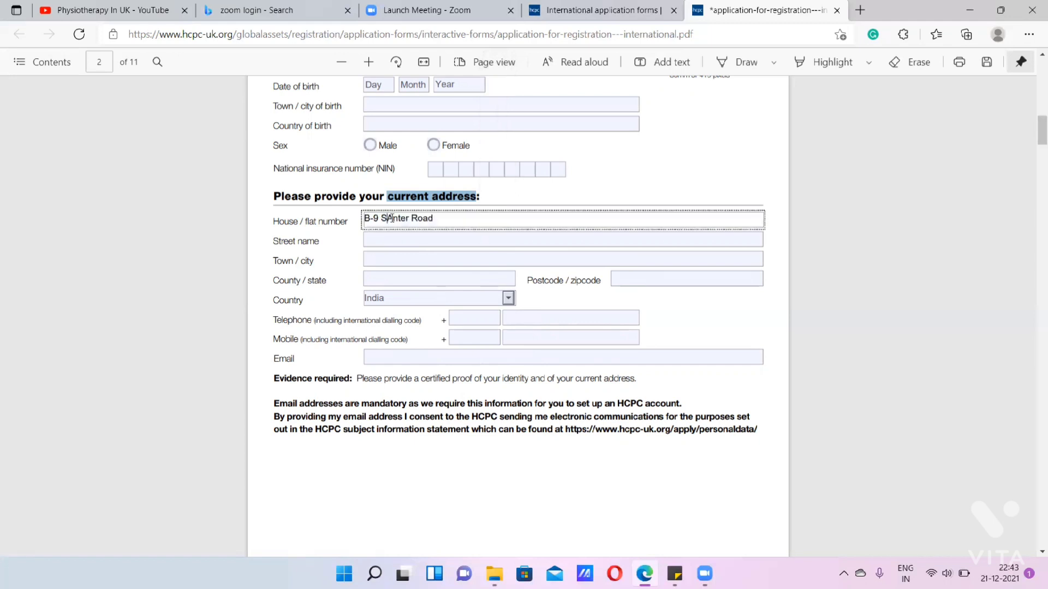
key(Delete)
text(a)
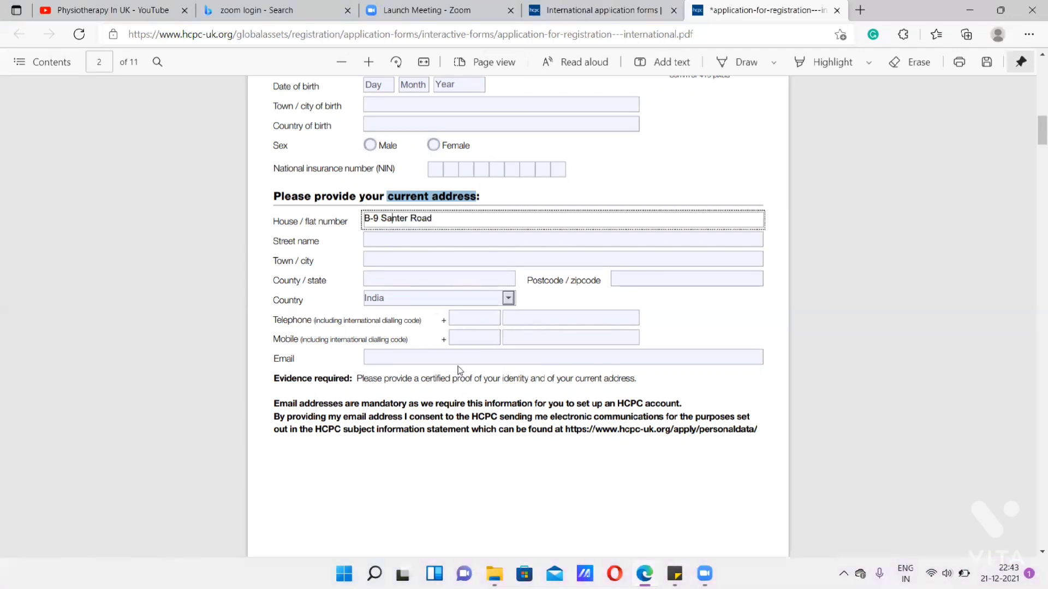
- Fill in the applicant's e-mail address in the contact details of Section 1
click(392, 358)
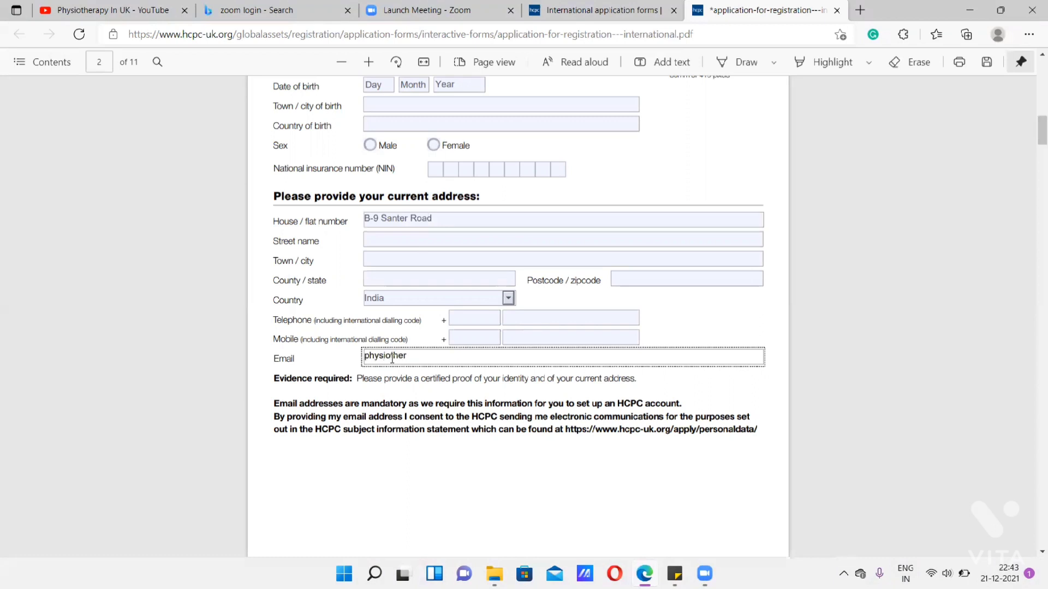
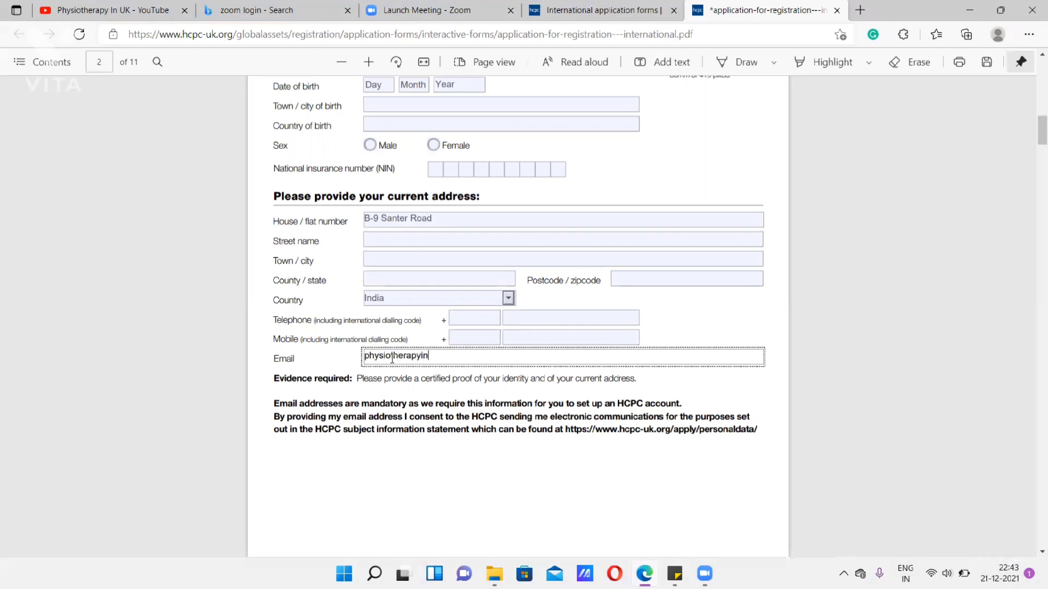
- Enter "Bachelors in Physiotherapy" as the original-language name of the relevant qualification in Section 2
scroll(344, 310, down, 6)
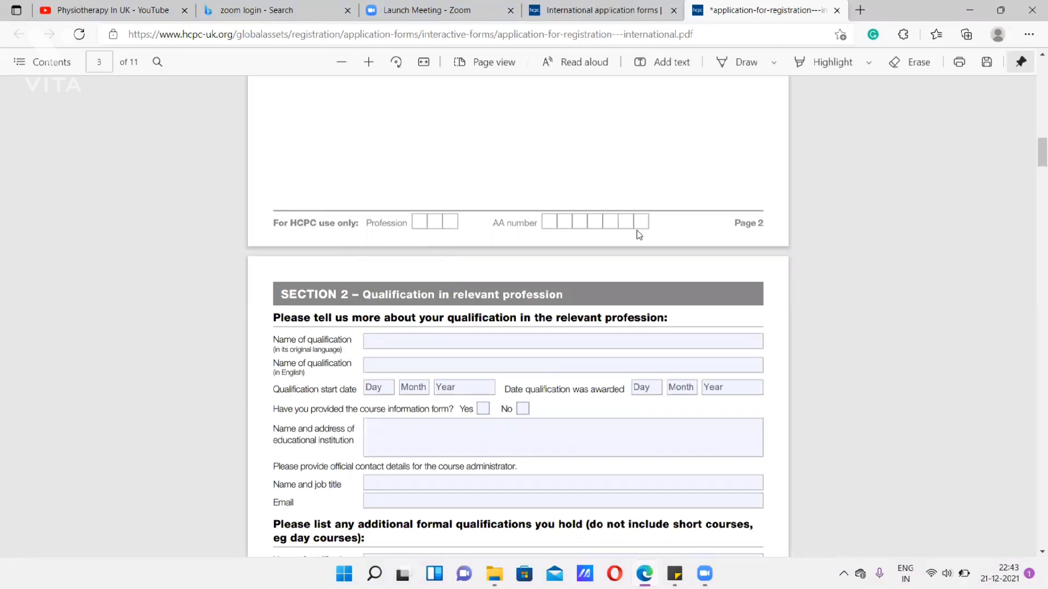
drag(283, 223, 325, 224)
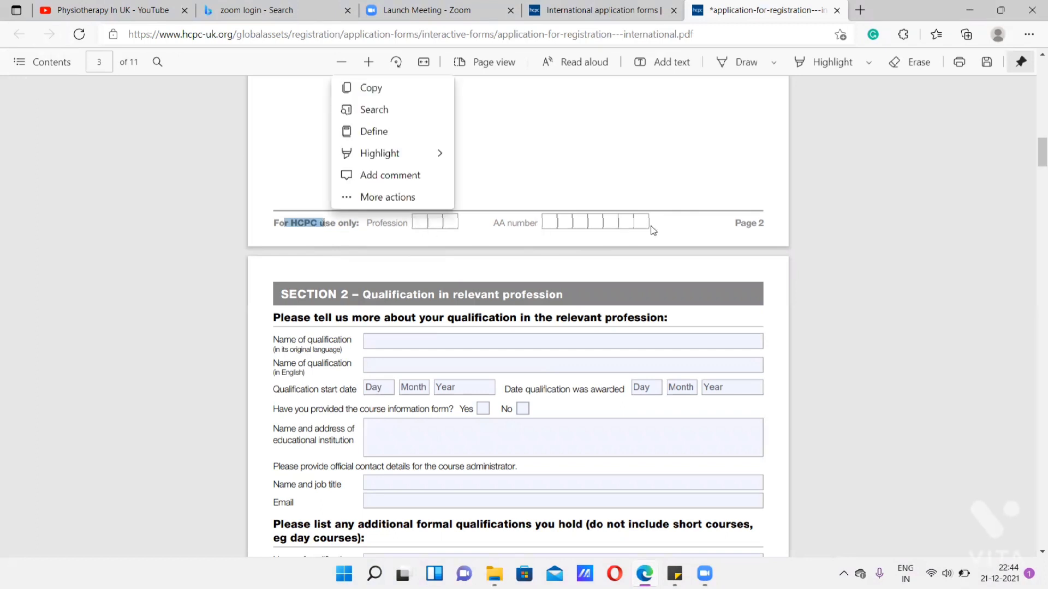
scroll(583, 297, down, 3)
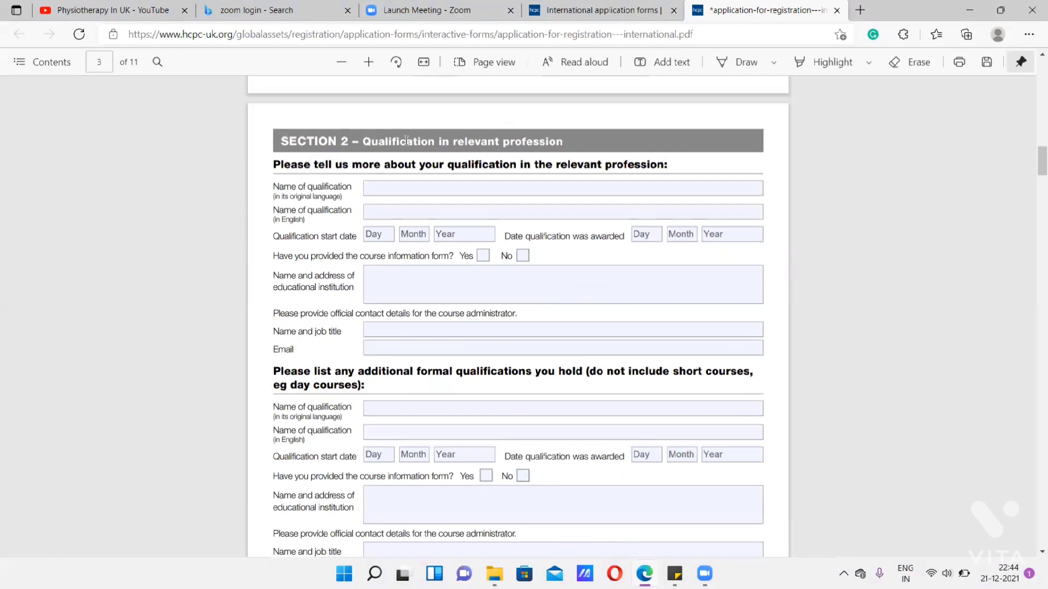
click(397, 188)
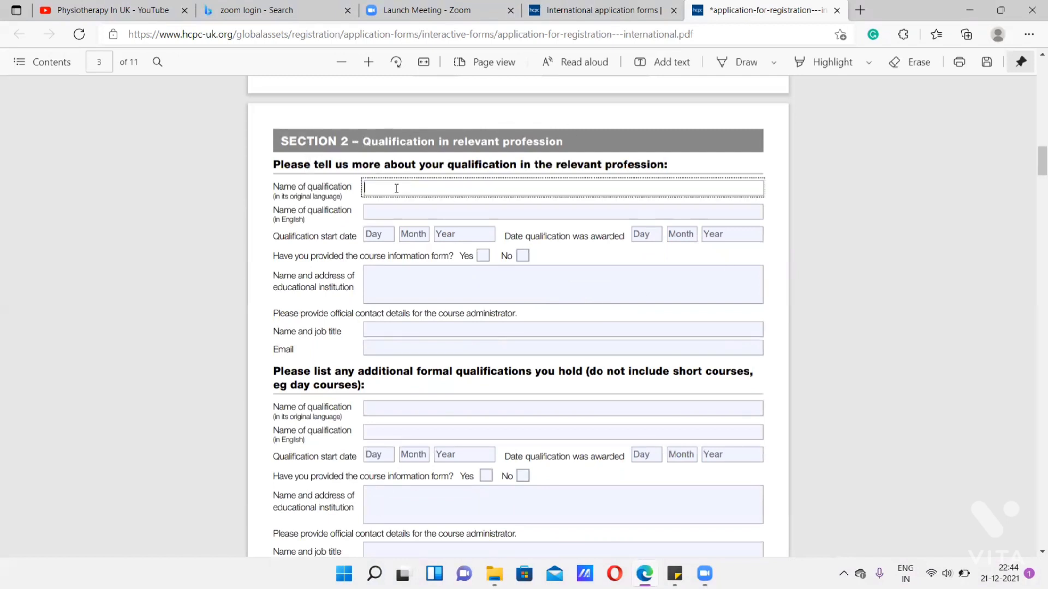
text(Bachelors in Physiotherapy)
- Enter "Bachelors in Physiotherapy" as the English name of the relevant qualification in Section 2
click(402, 211)
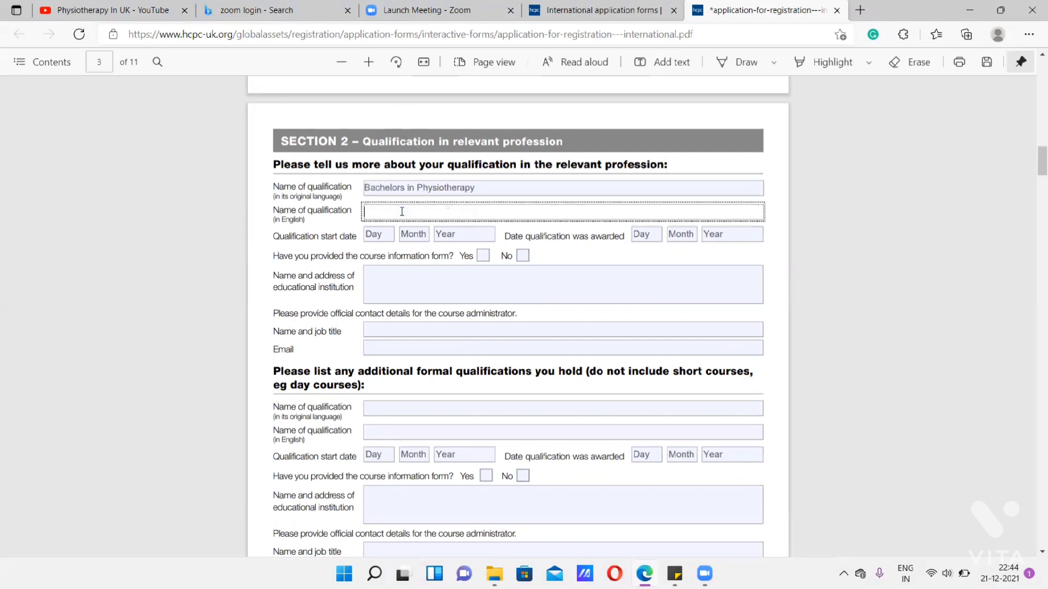
text(Bachelors in Physiotherapy)
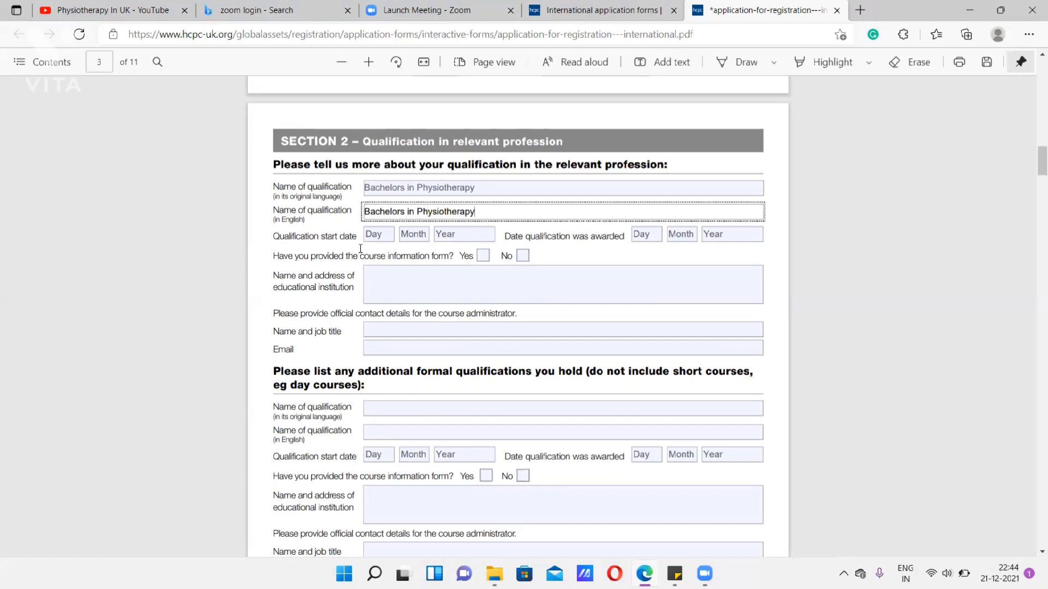
- Examine the qualification start date and the date qualification was awarded entries for the relevant qualification
click(371, 241)
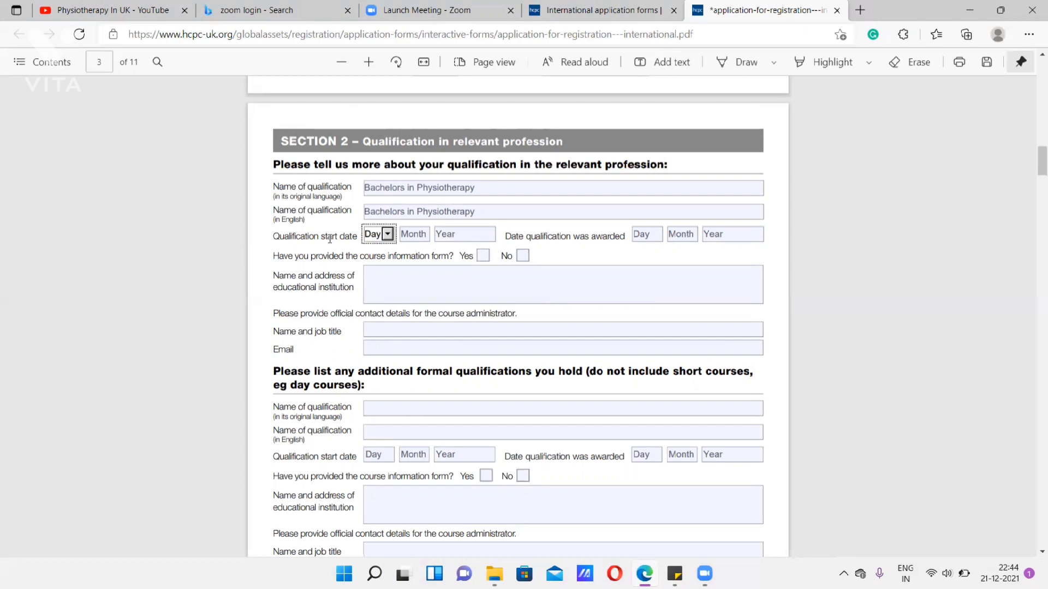
drag(316, 235, 357, 236)
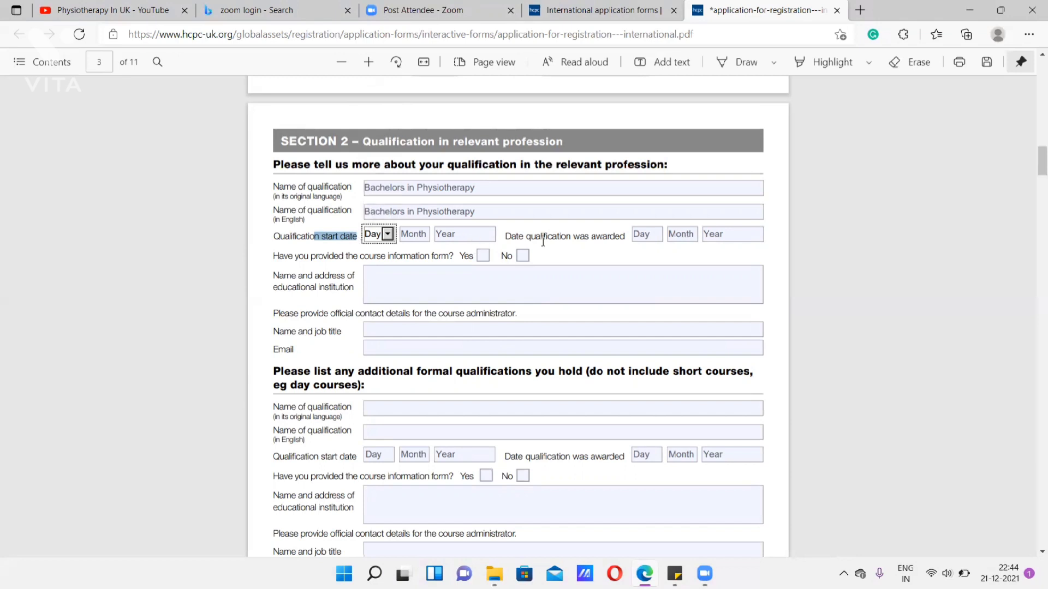
drag(531, 237, 624, 240)
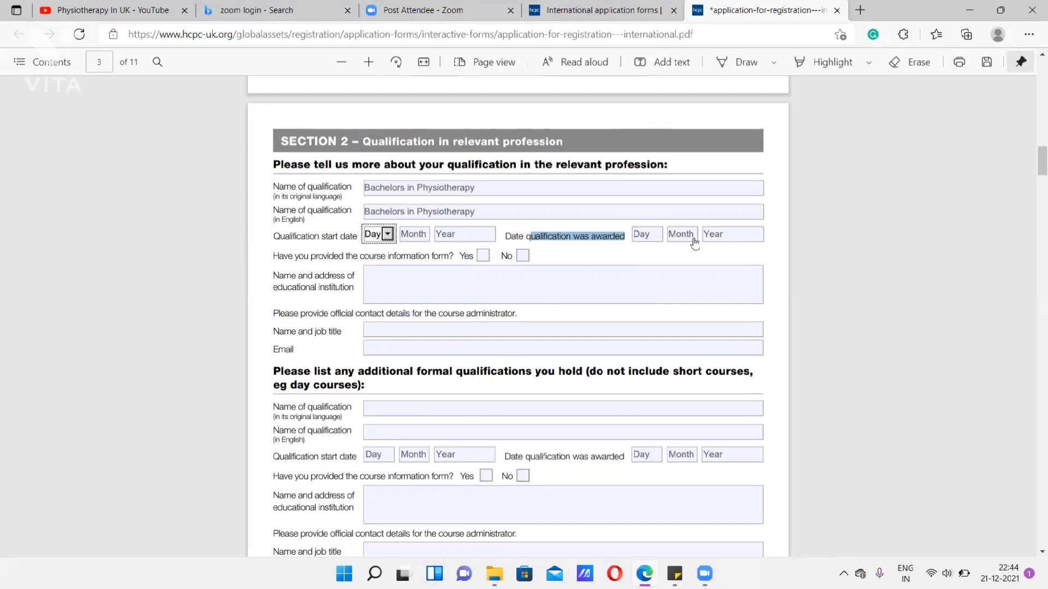
- Confirm that the course information form was provided and enter the course administrator's name with the job title "Course Administrator"
click(483, 257)
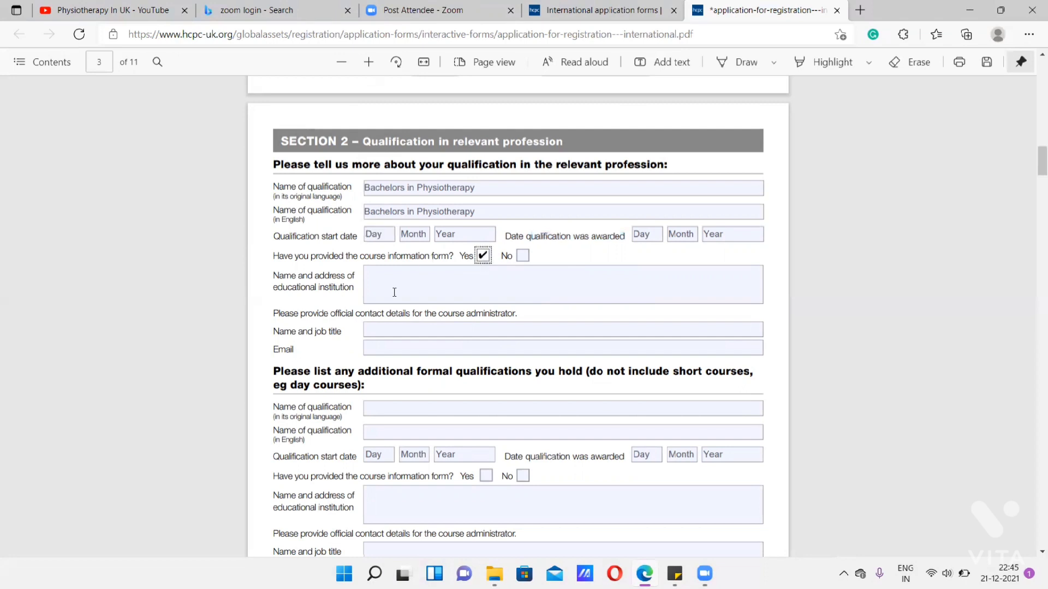
click(393, 292)
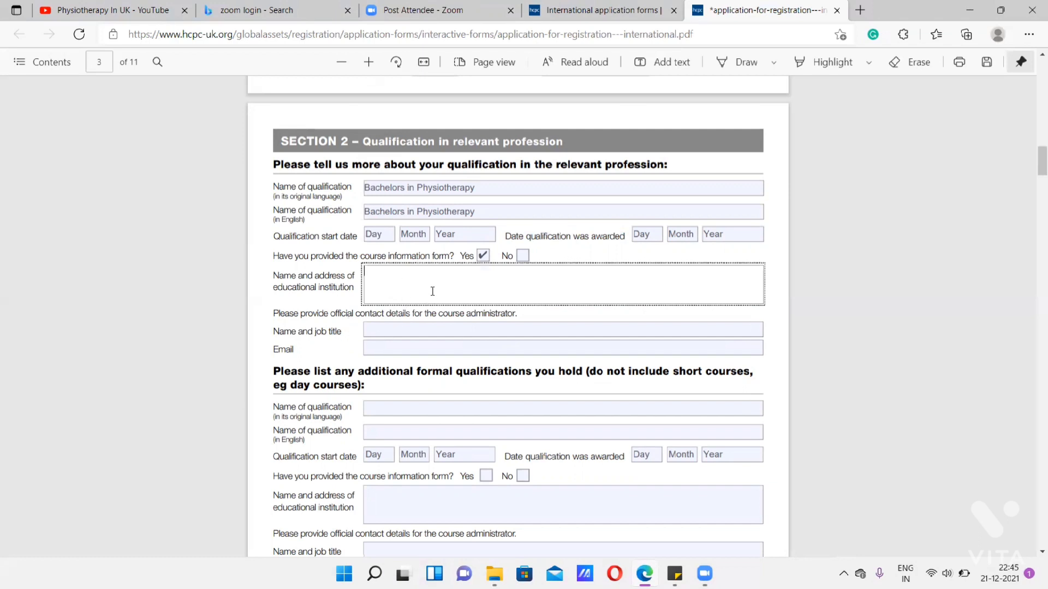
click(378, 331)
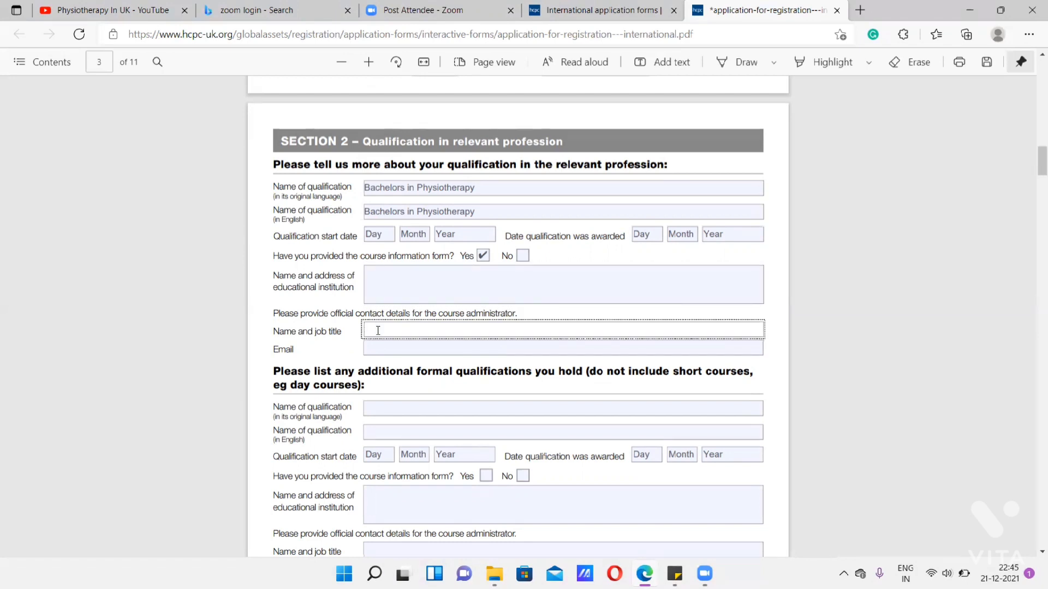
text(Ms. Julie- Course )
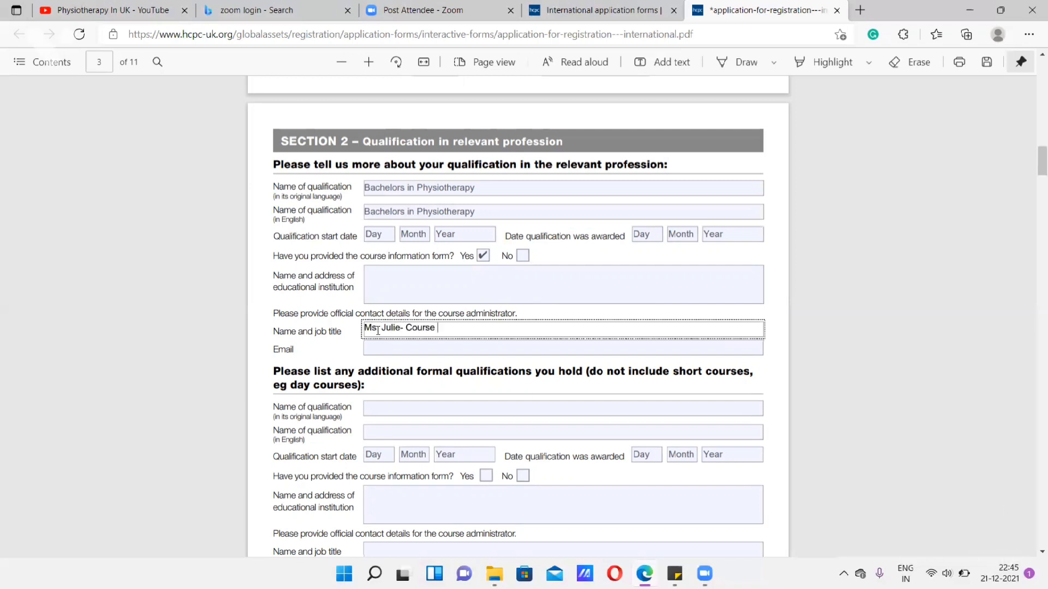
text(Administrator)
- Fill in the course administrator's e-mail address for the relevant qualification in Section 2
click(373, 348)
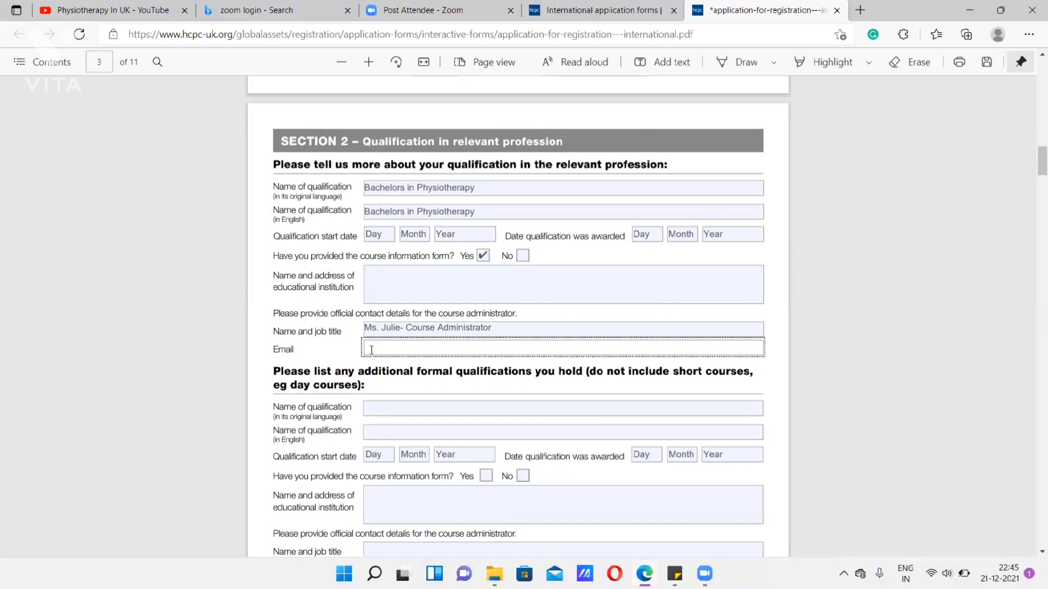
text(xxx@fathermuller.com)
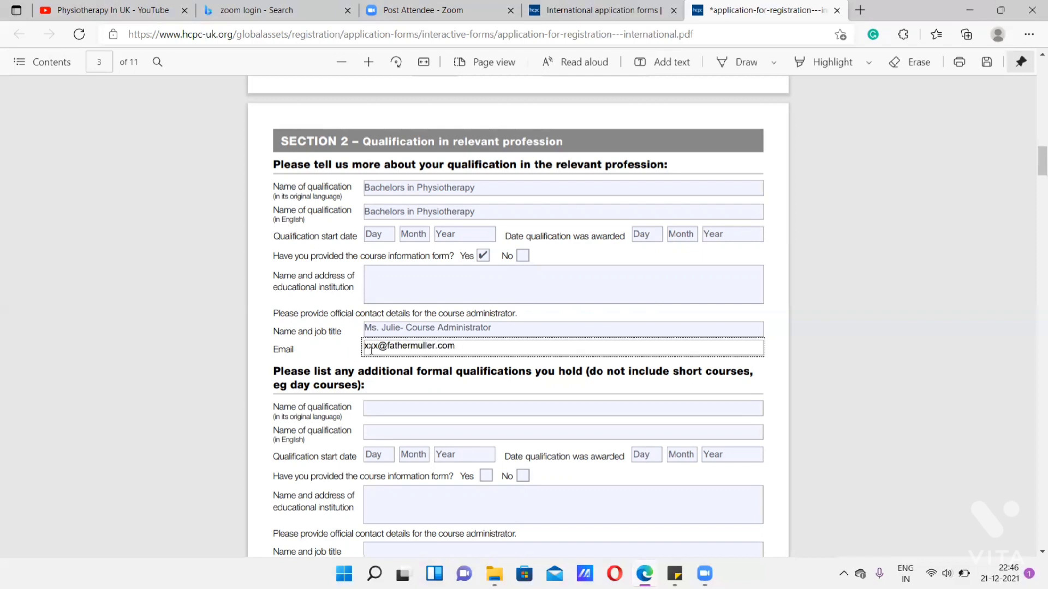
- Examine the instruction for listing additional formal qualifications, including its wording about short courses
scroll(381, 407, down, 3)
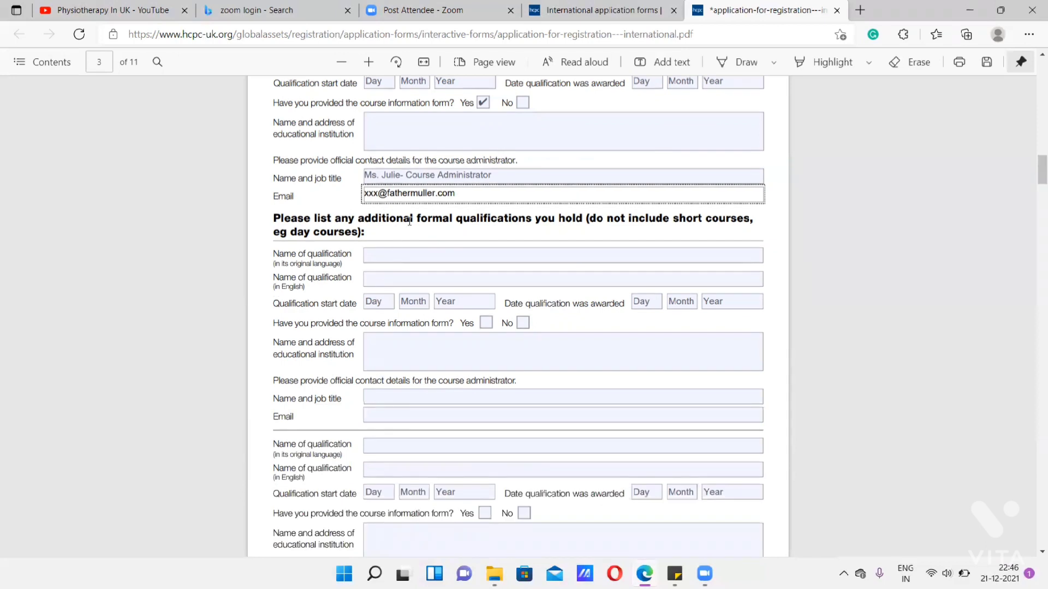
drag(356, 220, 532, 218)
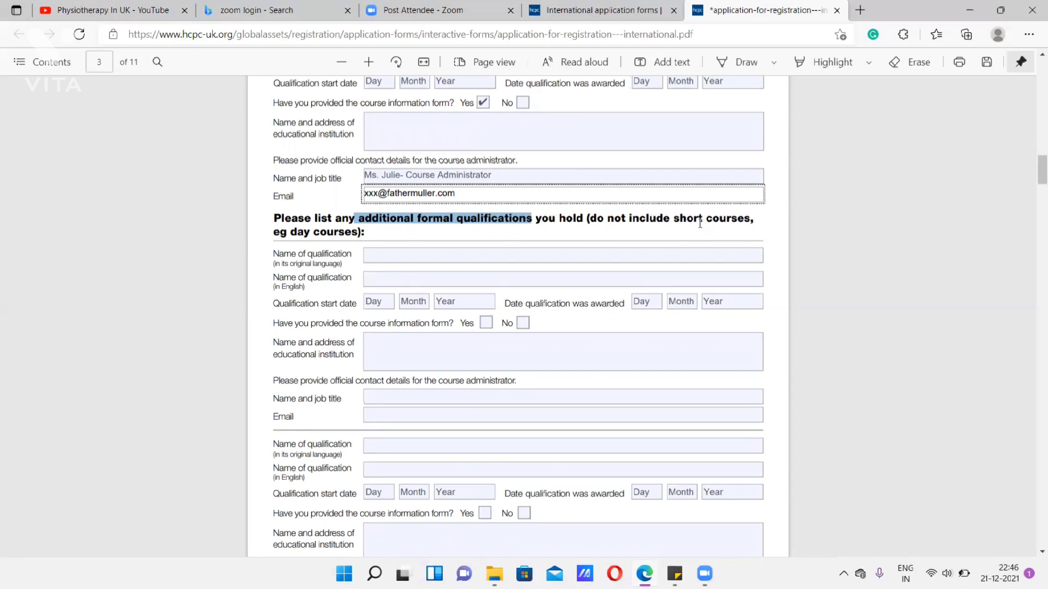
drag(675, 218, 742, 219)
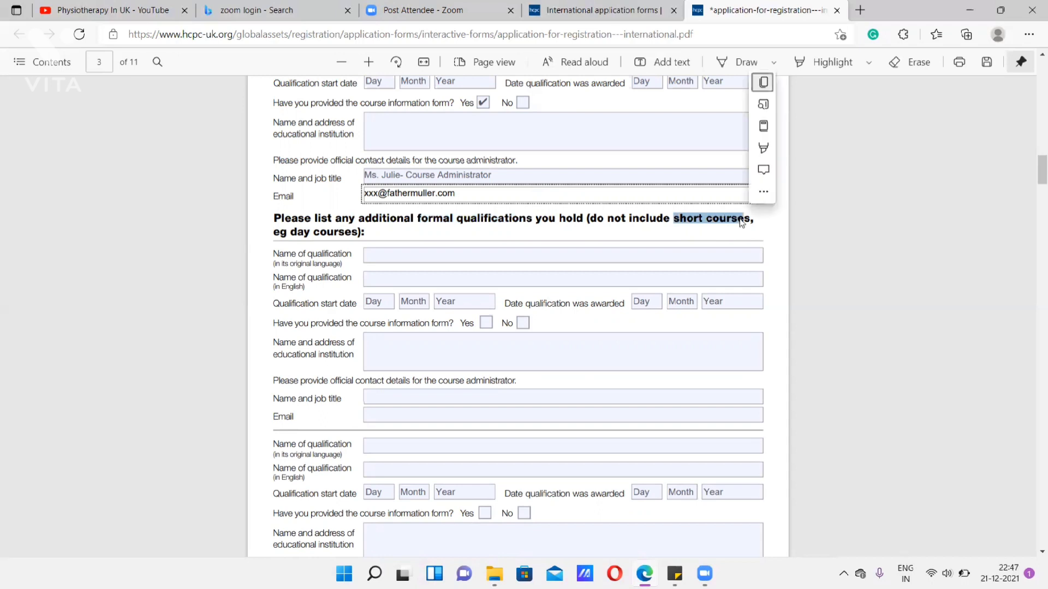
drag(627, 217, 591, 218)
right_click(592, 218)
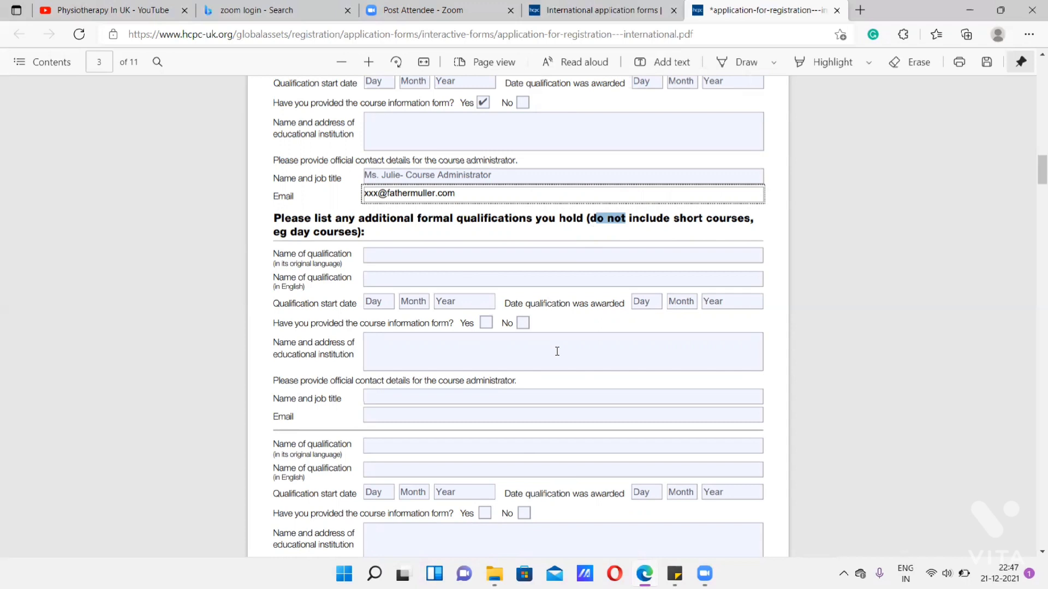
- Enter "Ummeed" as the name of the employer or organisation in Form no. 1 of Section 3
scroll(558, 351, down, 8)
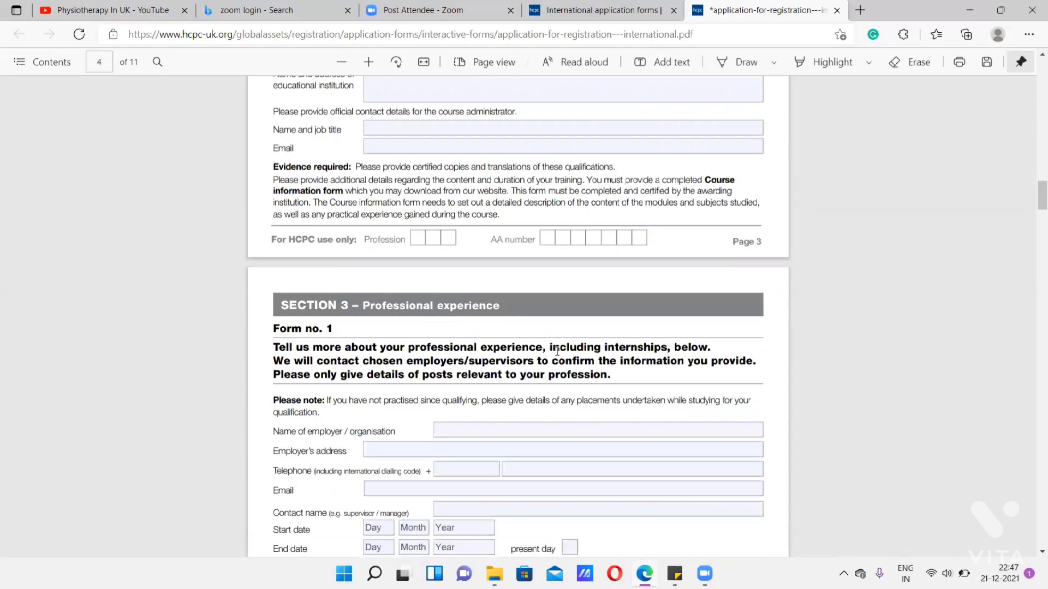
scroll(556, 350, down, 3)
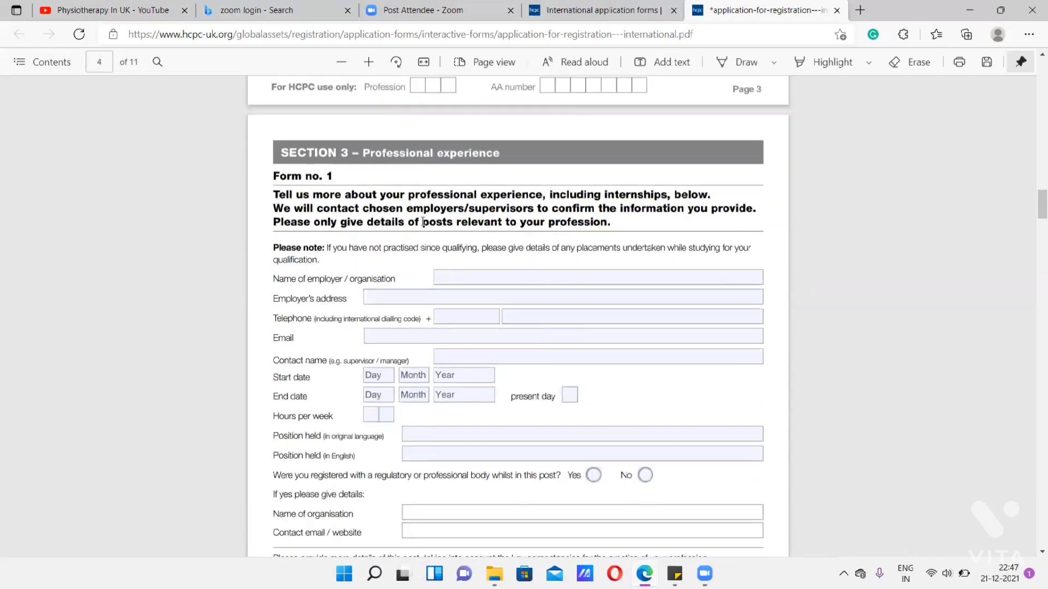
click(481, 276)
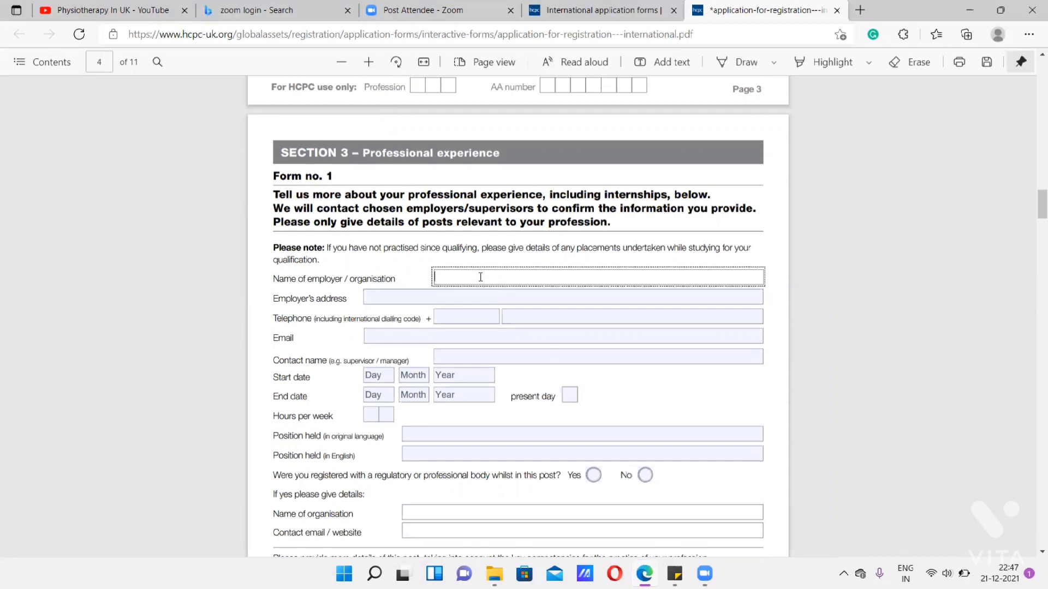
text(Ummeed)
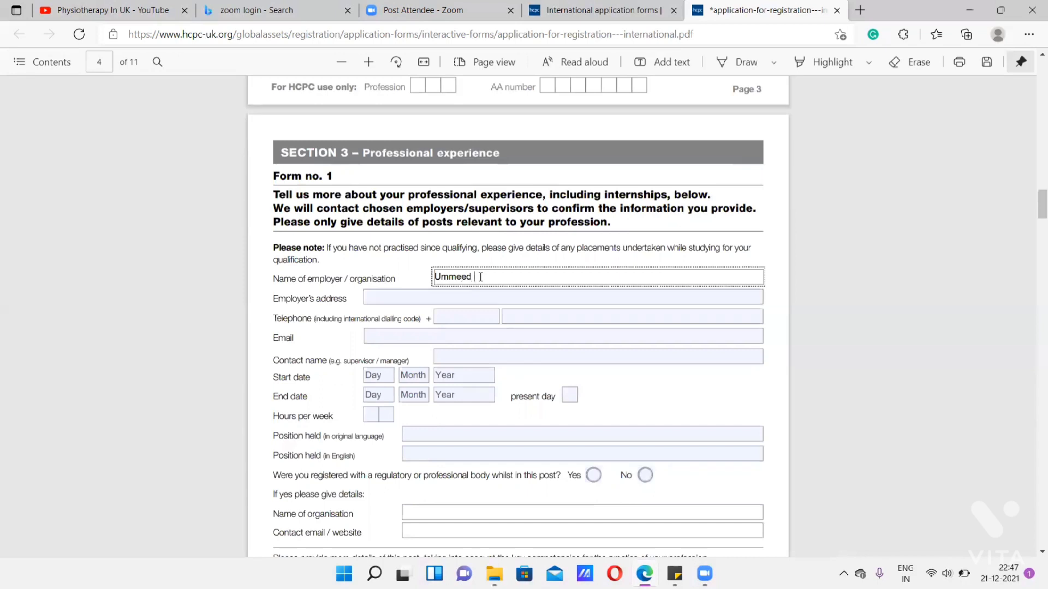
click(456, 296)
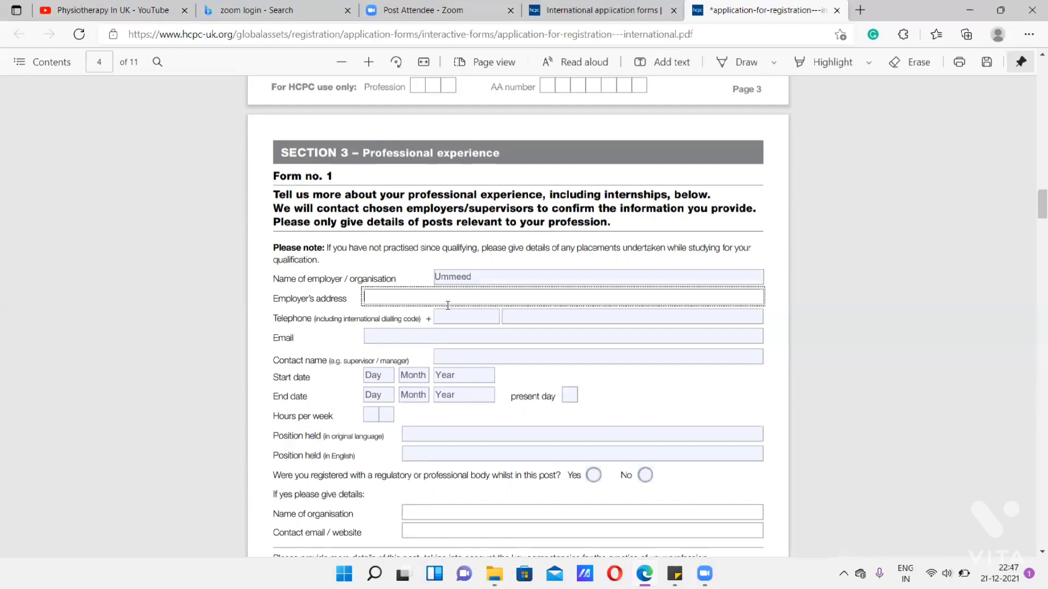
click(468, 318)
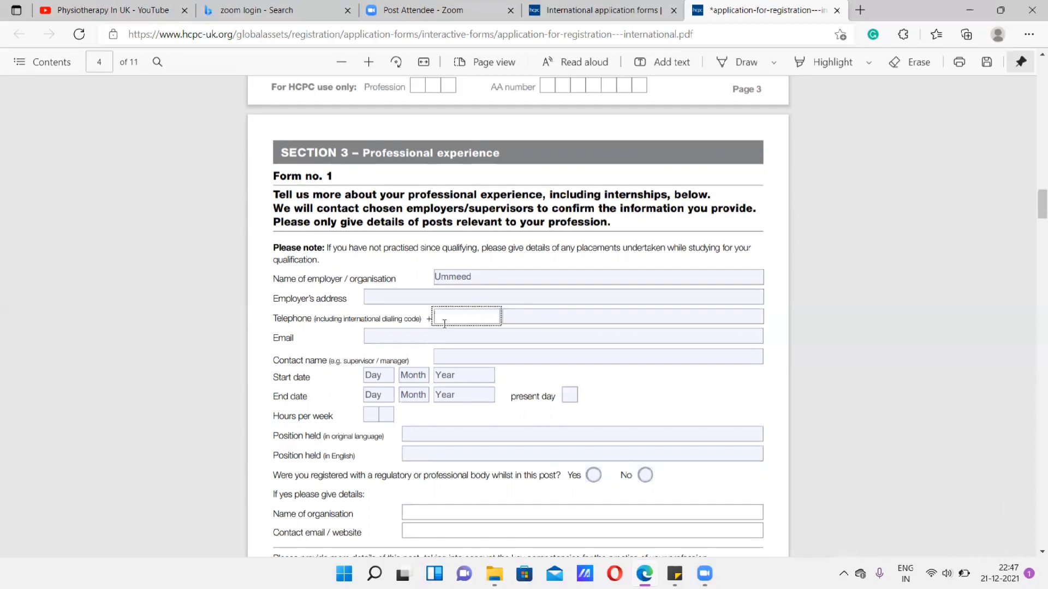
- Fill in the supervisor's or manager's contact name for the post in Section 3
click(379, 338)
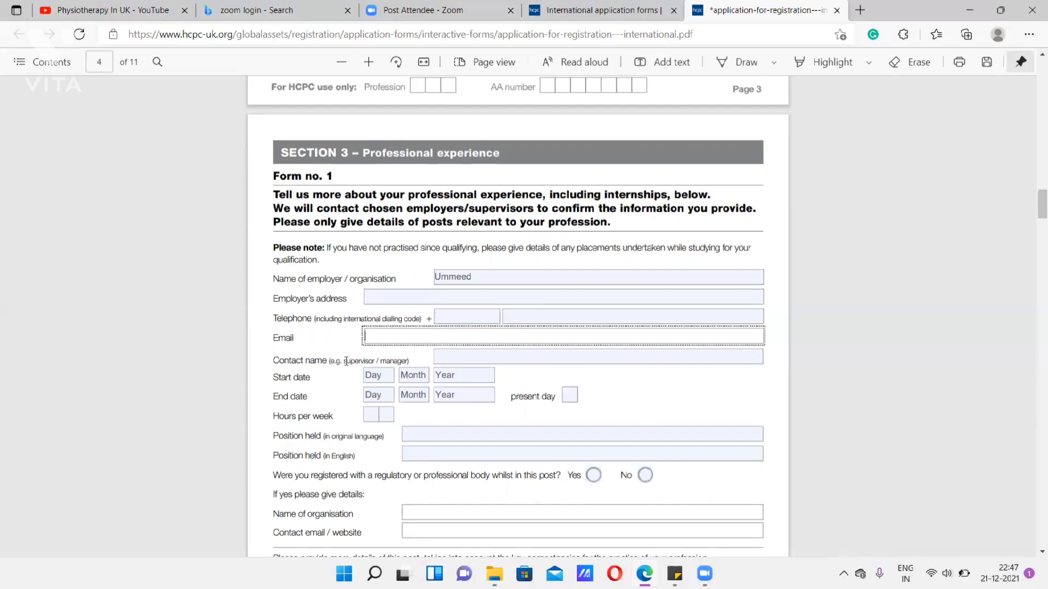
click(463, 360)
text(Priti)
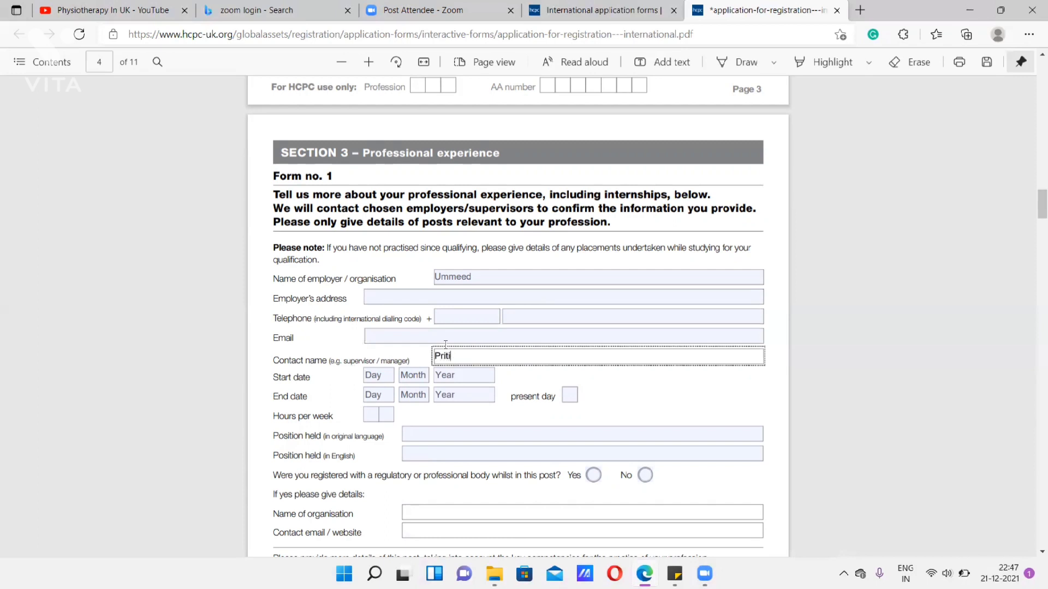
- Fill in the employer contact's e-mail address for the post in Section 3
click(421, 338)
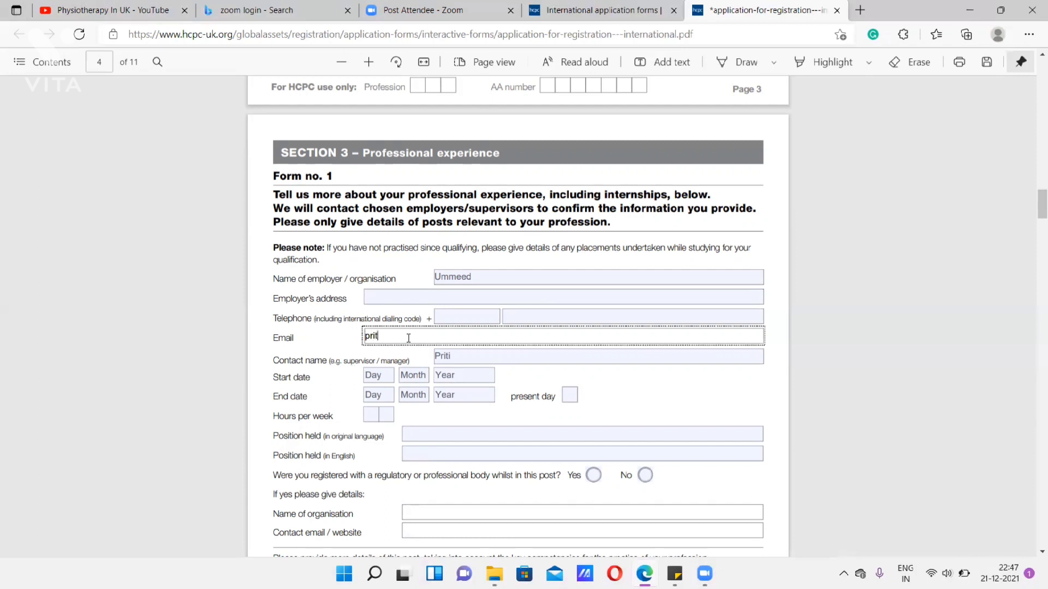
drag(443, 336, 390, 335)
click(457, 337)
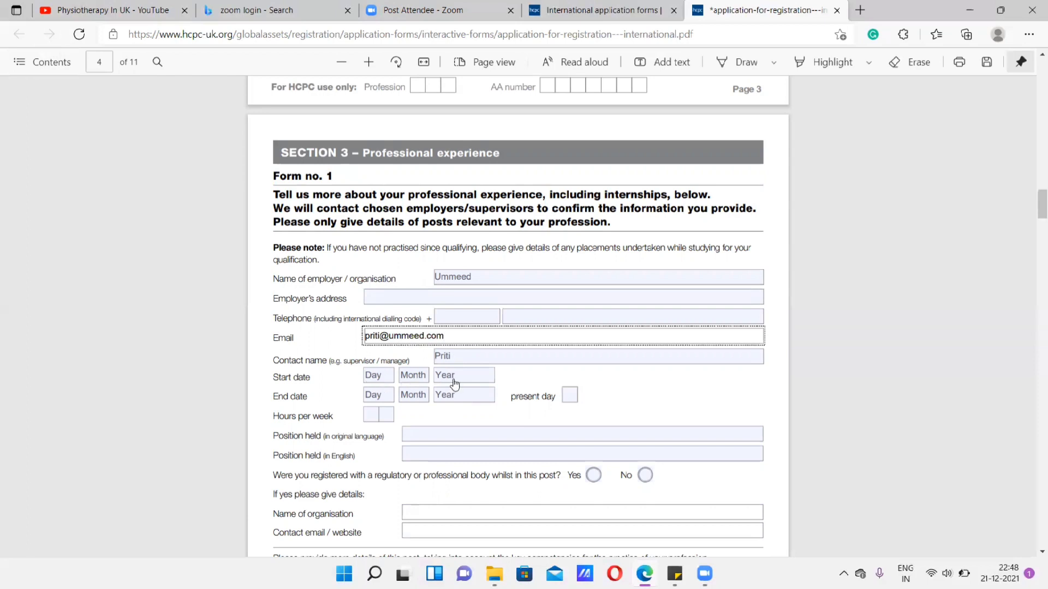
- Try the present day option for the end date, clear it again, and set the hours per week to 40
click(568, 399)
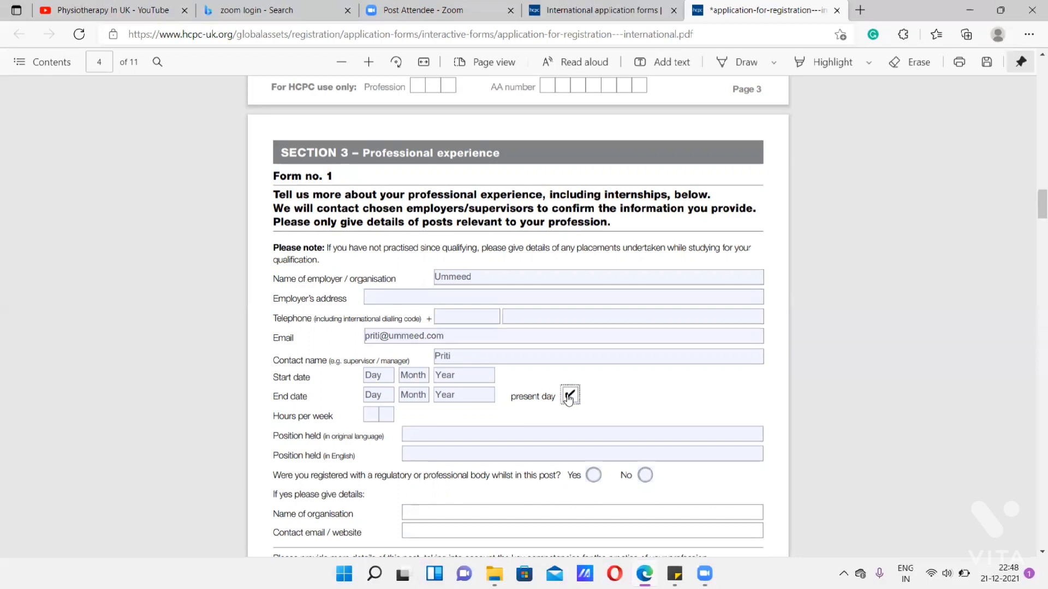
click(568, 399)
click(375, 414)
text(40)
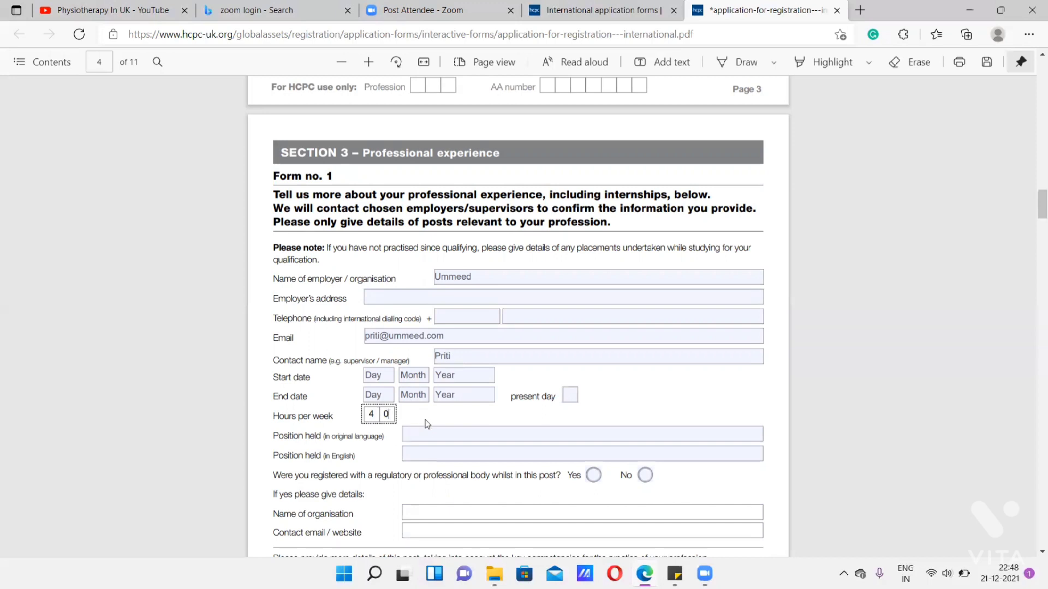
- Enter "paediatric Physiotherapist" as the position held in the original language
click(432, 437)
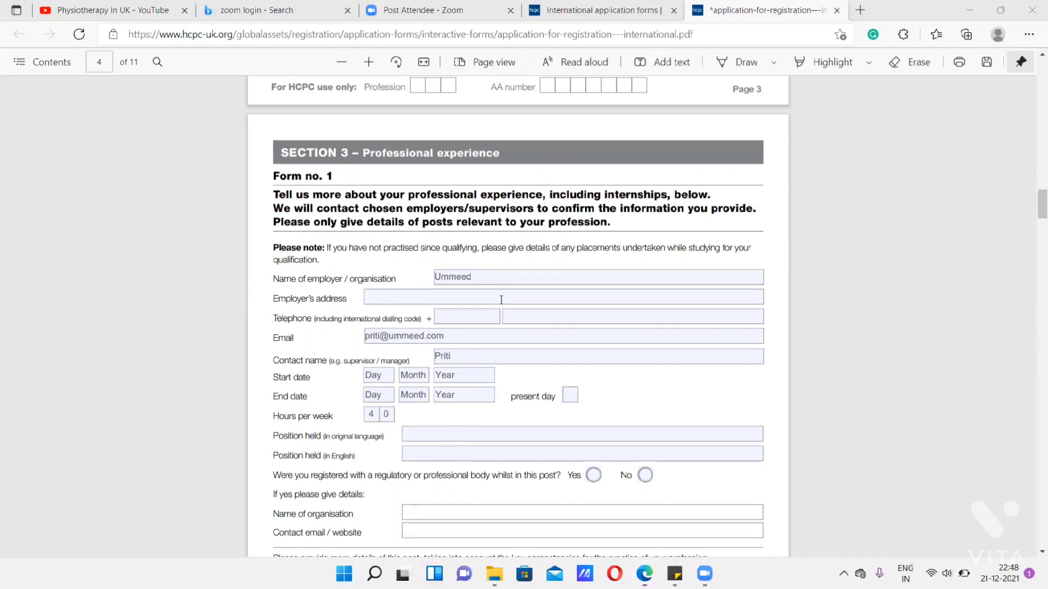
scroll(502, 306, down, 10)
scroll(502, 309, up, 8)
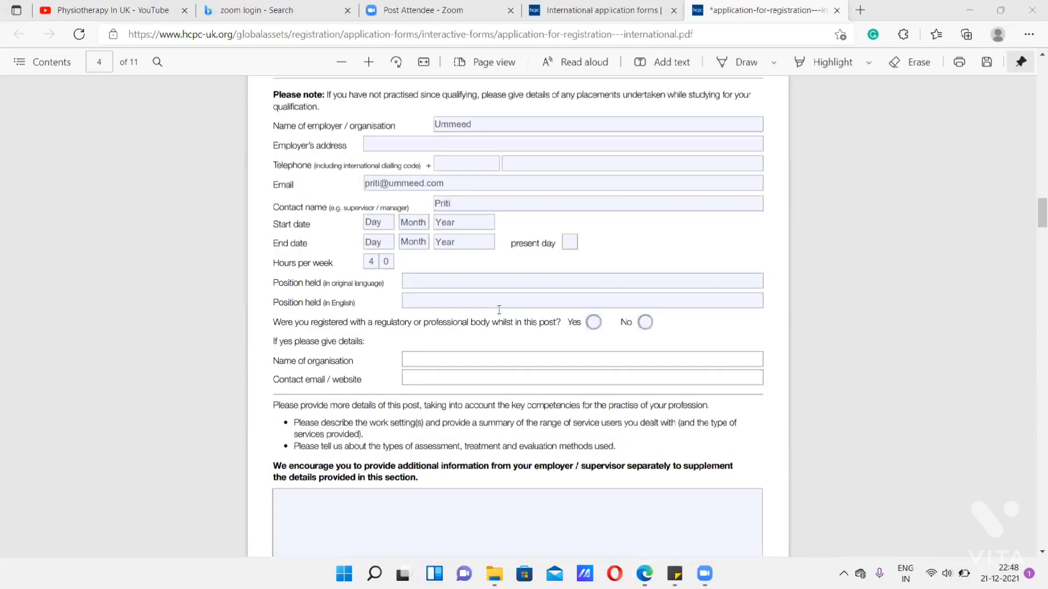
click(472, 282)
text(paedaitri)
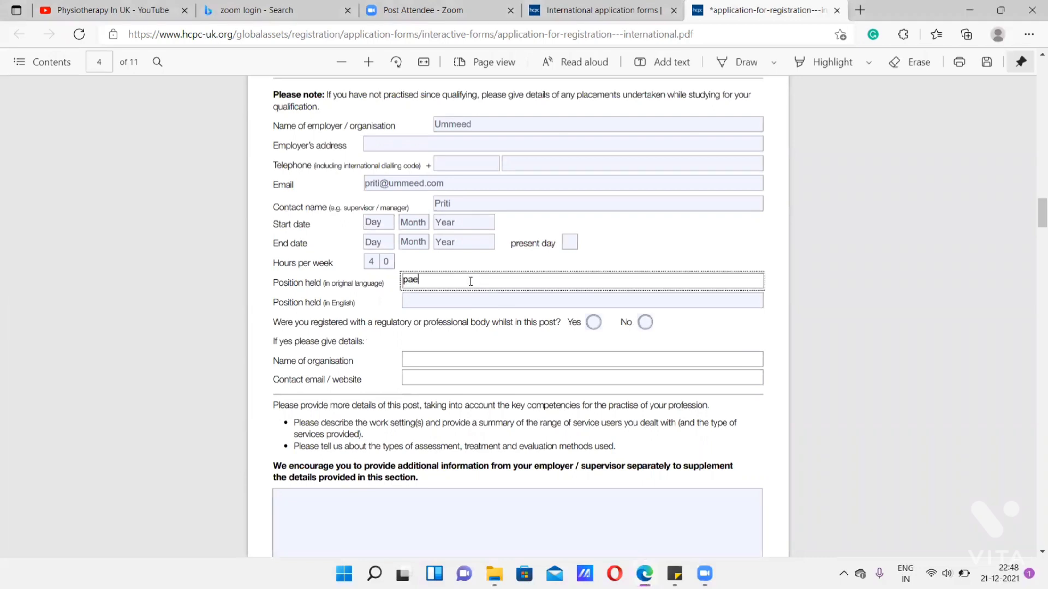
key(BackSpace)
key(BackSpace)
key(BackSpace)
key(BackSpace)
key(BackSpace)
text(iatric Physiothera)
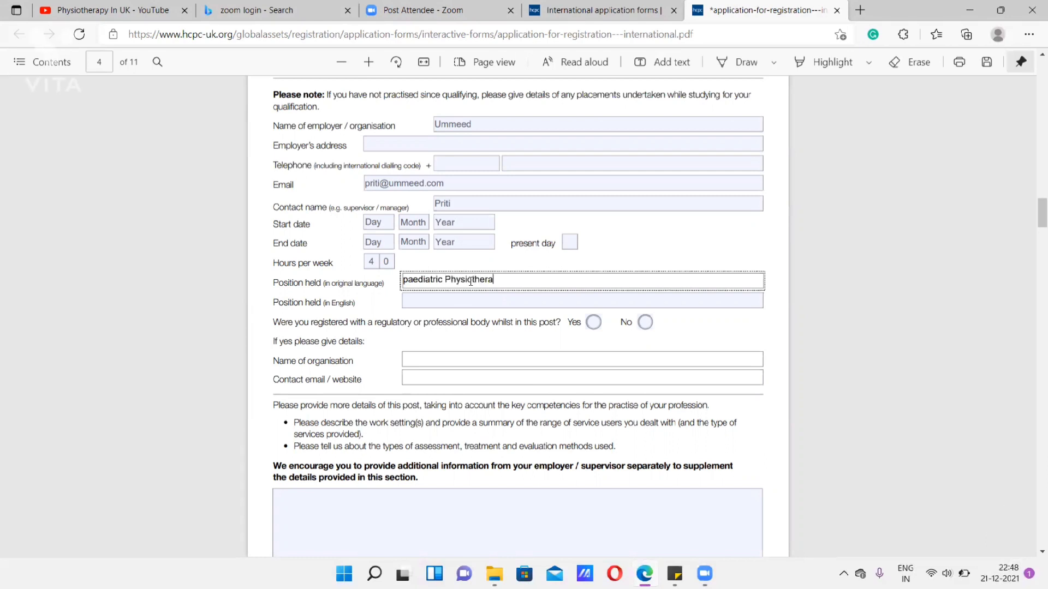
text(pist)
- Enter "Paediatric Physiotherapy" as the position held in English
click(483, 298)
text(Paediatric P)
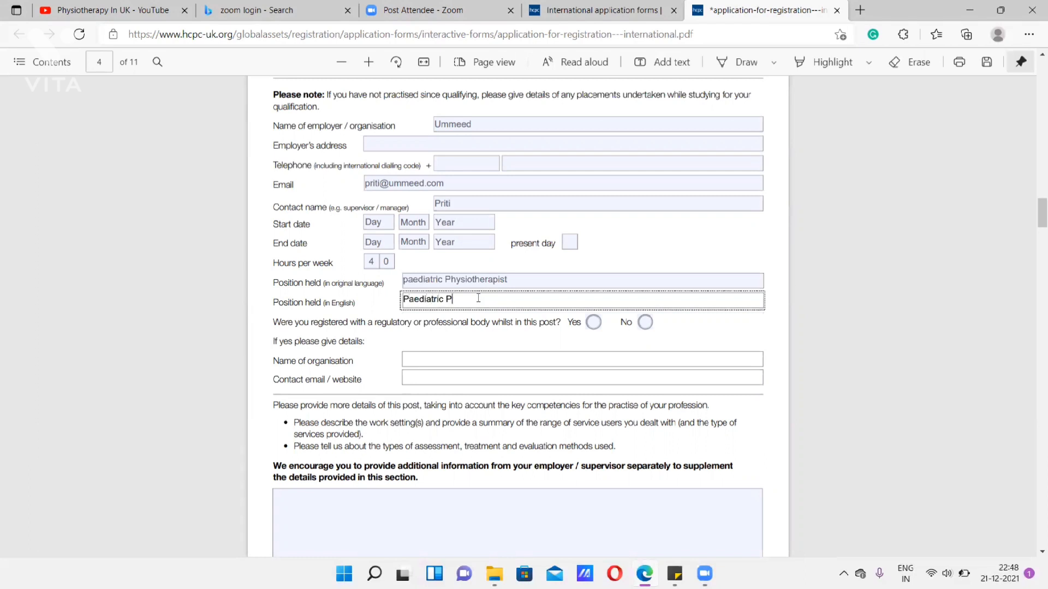
text(hysiotherapy)
- Try Yes for registration with a regulatory or professional body whilst in this post, and change the answer to No
drag(423, 322, 490, 326)
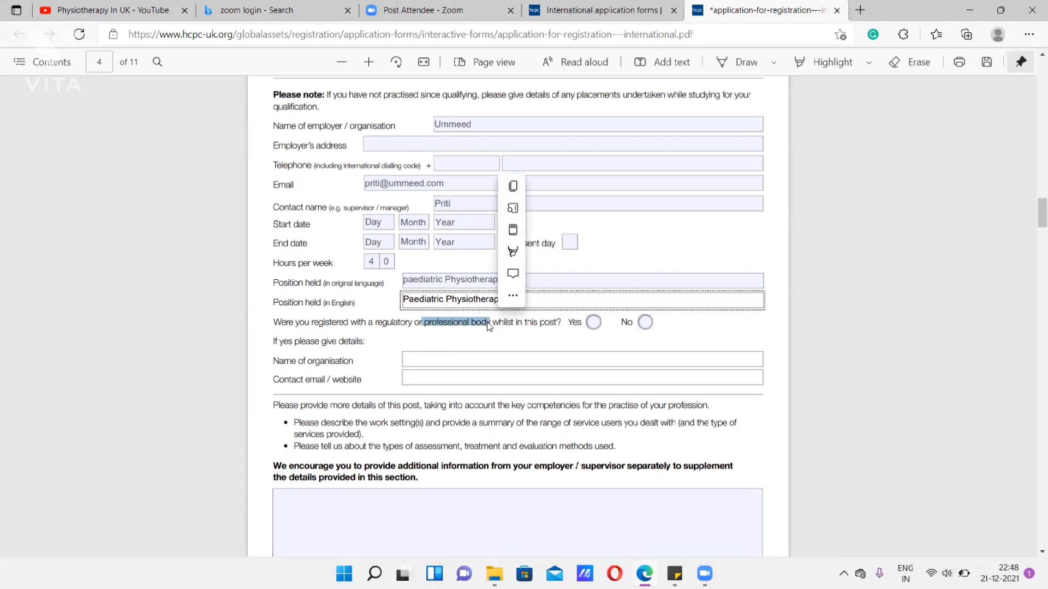
click(589, 328)
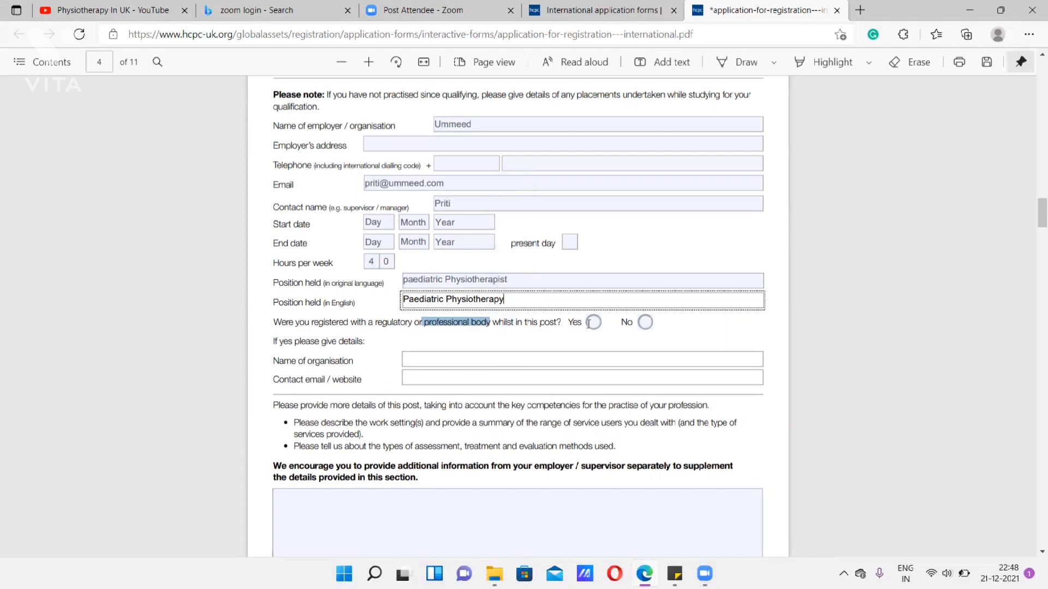
click(589, 326)
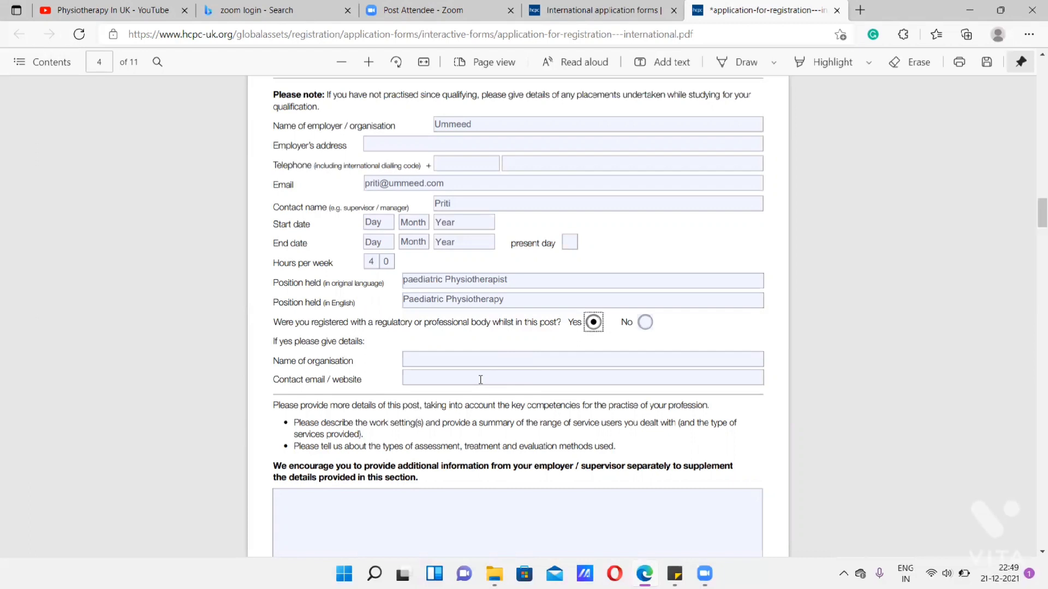
click(644, 323)
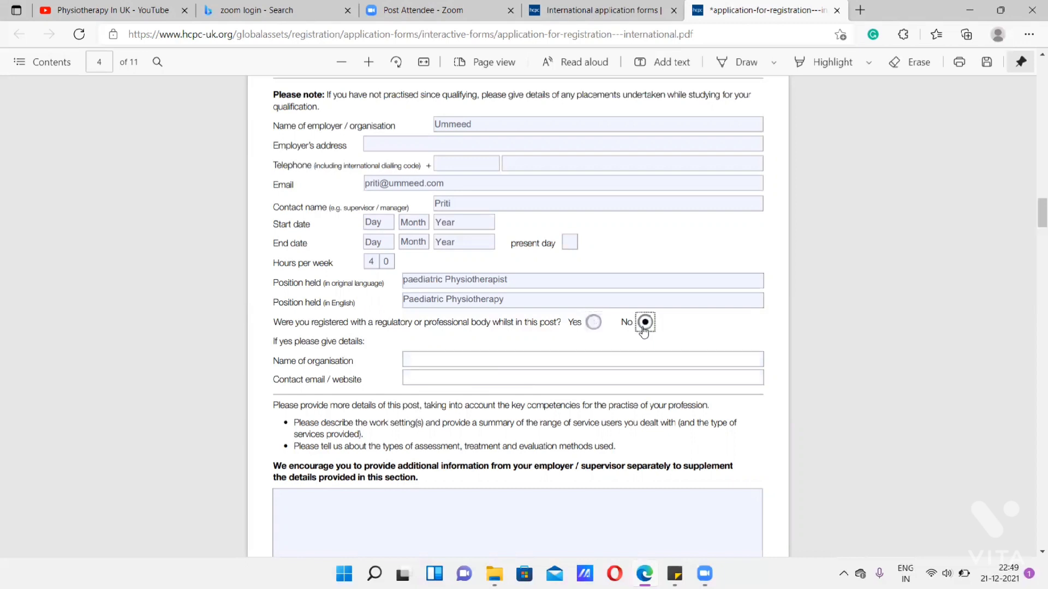
- Enter "Ummeed- 2 years- 40 Hours/week" as the first line of the post's additional details on page 4
scroll(644, 332, down, 4)
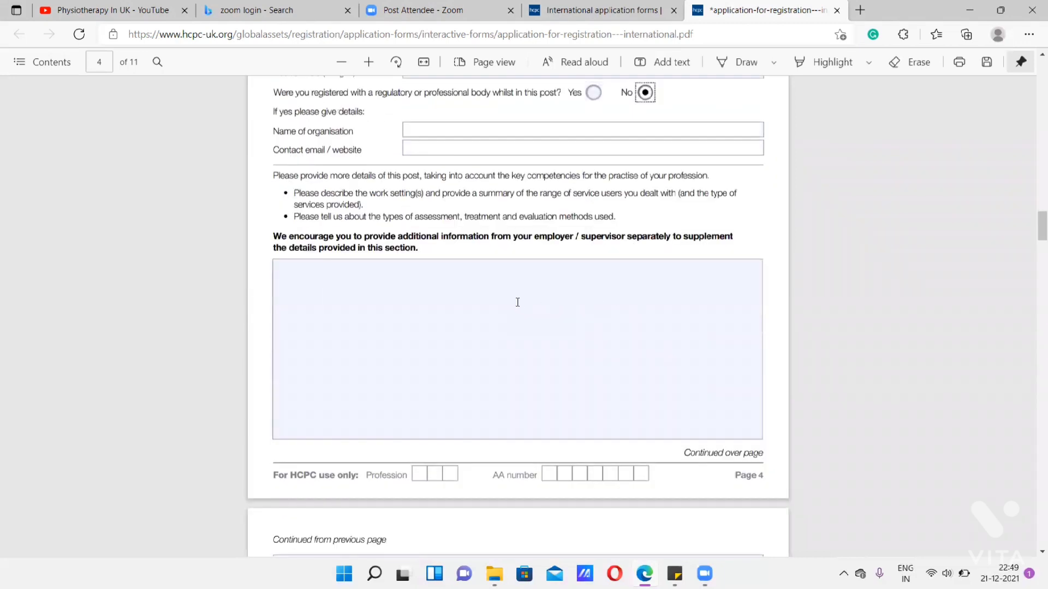
click(472, 289)
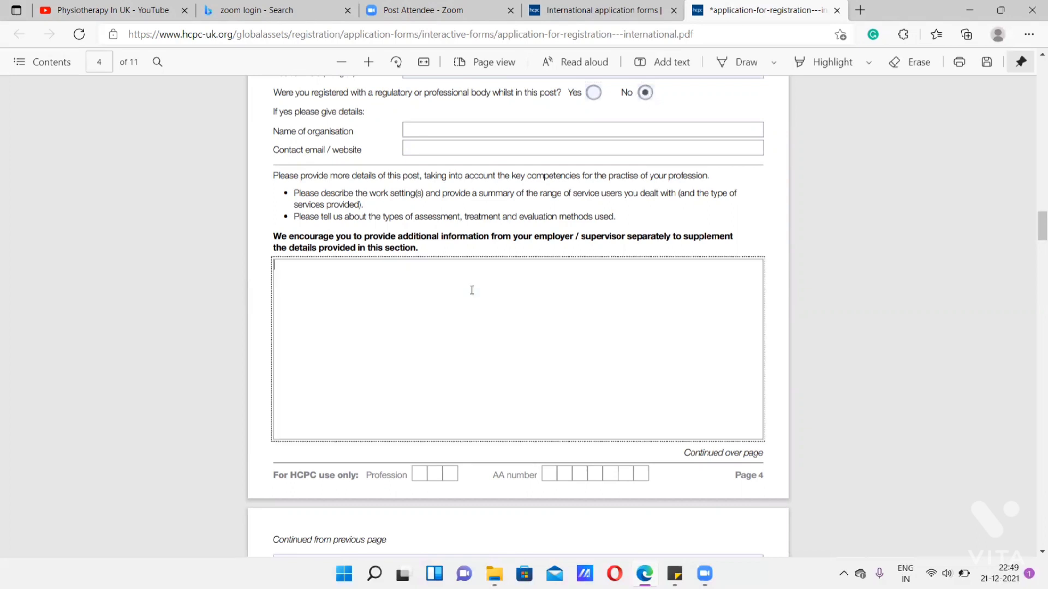
text(Ummeed- 2 years- 40 Hours/week)
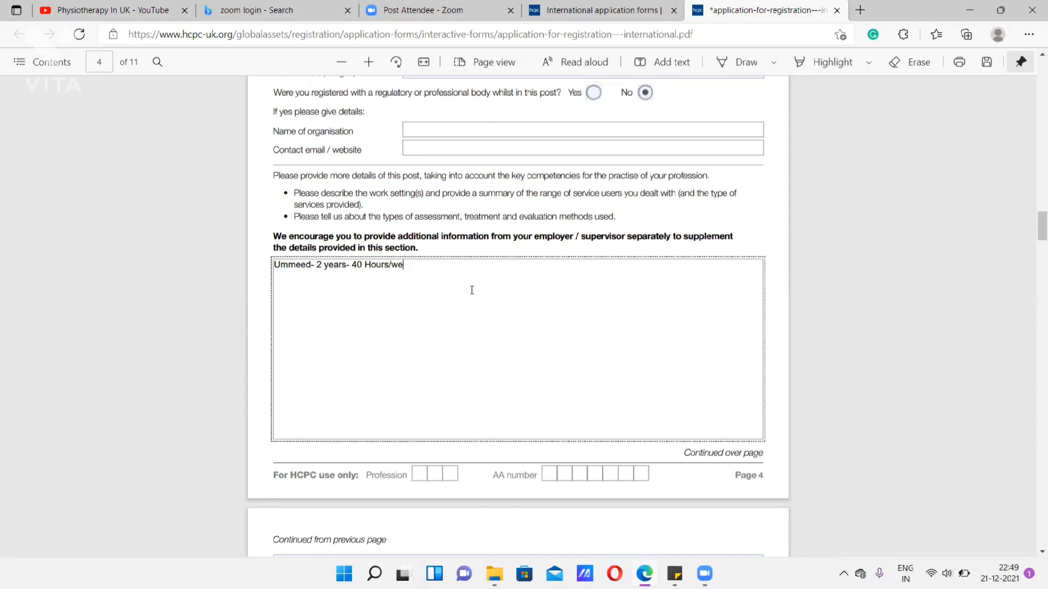
- Start a second line labelled "patient Populations:" in the first post's additional details
key(Return)
text(patient Pios)
key(BackSpace)
key(BackSpace)
text(opl)
key(BackSpace)
text(ulations: )
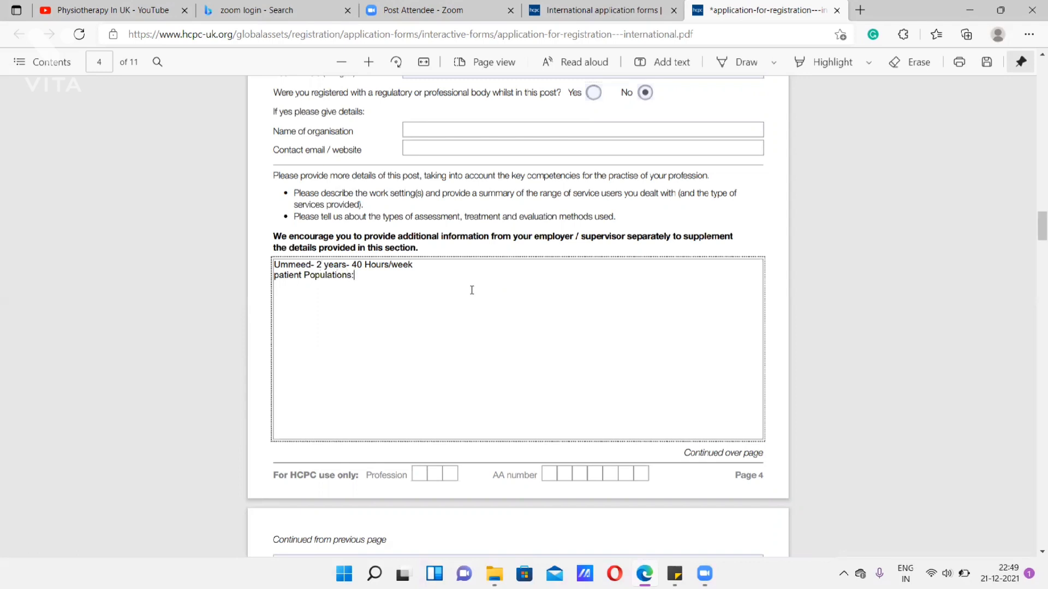
text(CP, Down's syndrome. Glo)
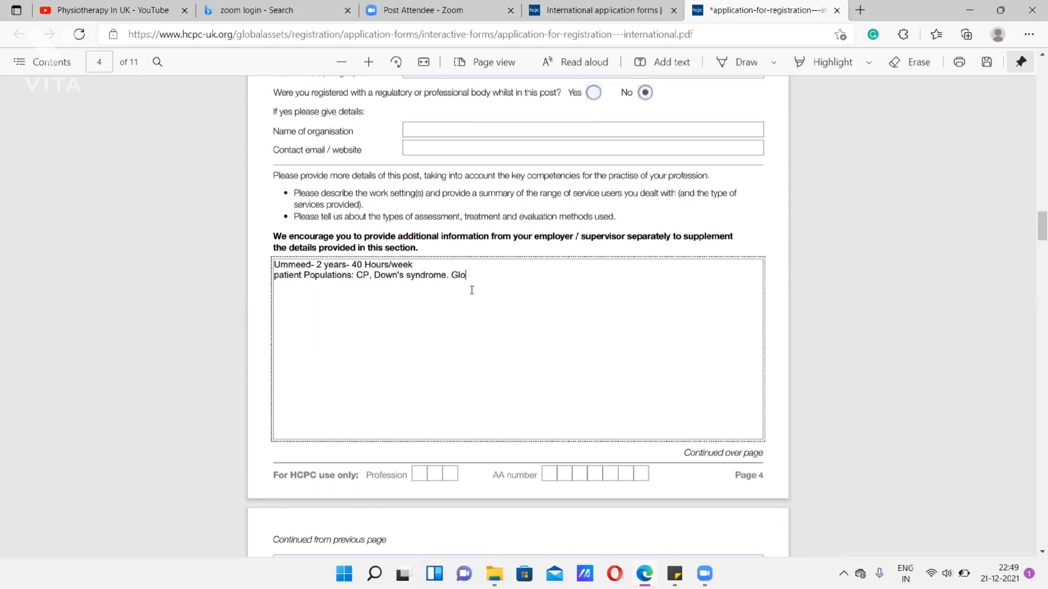
text(bal Dev Delays....)
- Add the line "Assessments: Video Observations, Gait analysis, ICF," below the patient populations
key(Return)
text(Asses)
key(BackSpace)
key(BackSpace)
key(BackSpace)
key(BackSpace)
key(BackSpace)
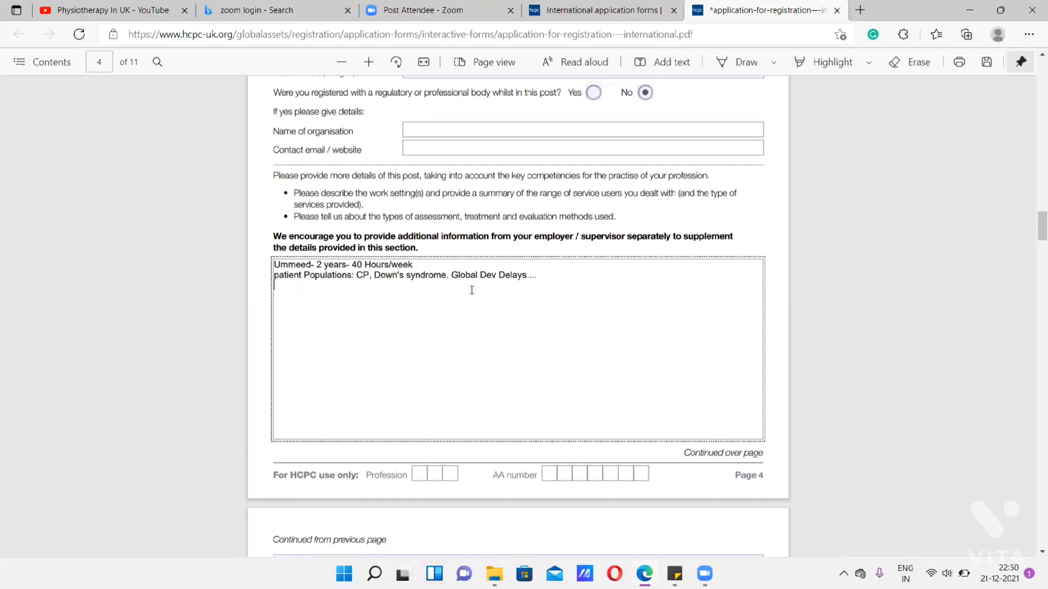
text(Assessment)
text(Video Observations,.)
key(BackSpace)
key(BackSpace)
text(G)
text(ait analysi)
text(s. )
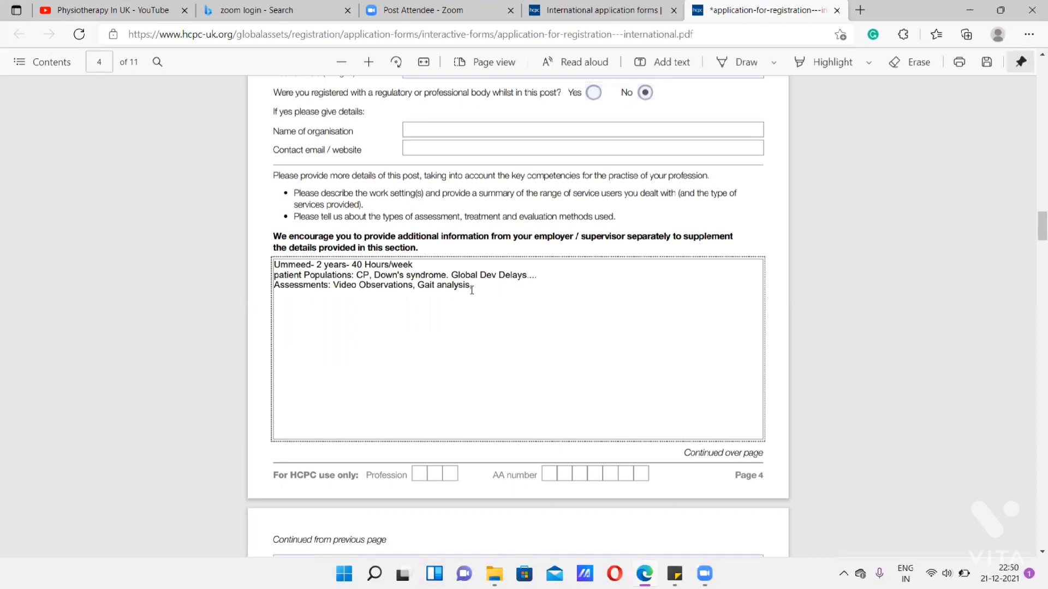
text(ICF,)
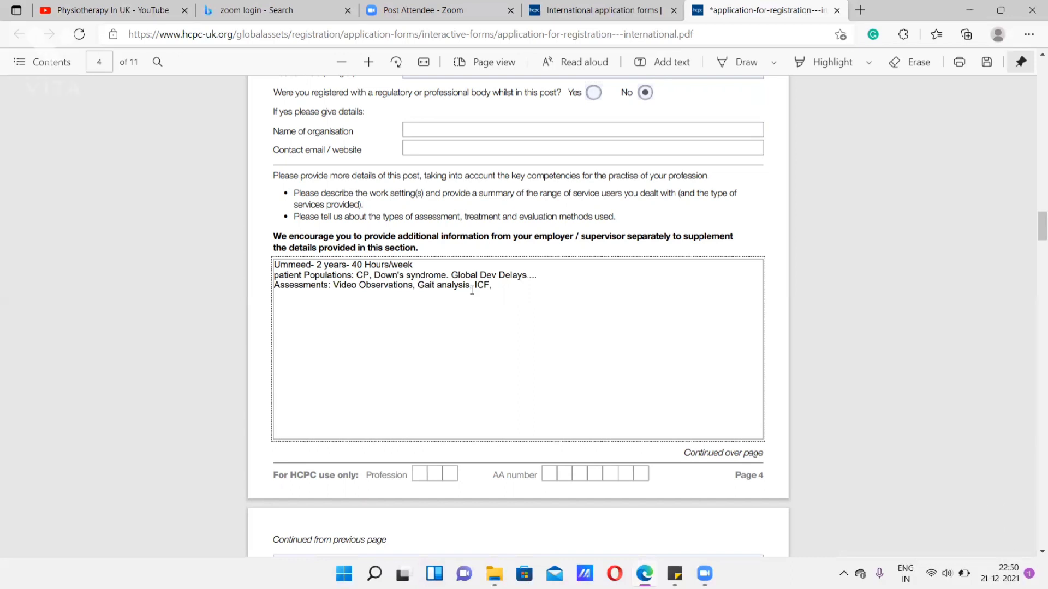
- Add the line "Outcome Measures: GMFM-66/88, PDMS, AEPS" below the assessments
key(Return)
text(Outcome Measures:)
text(GFMF)
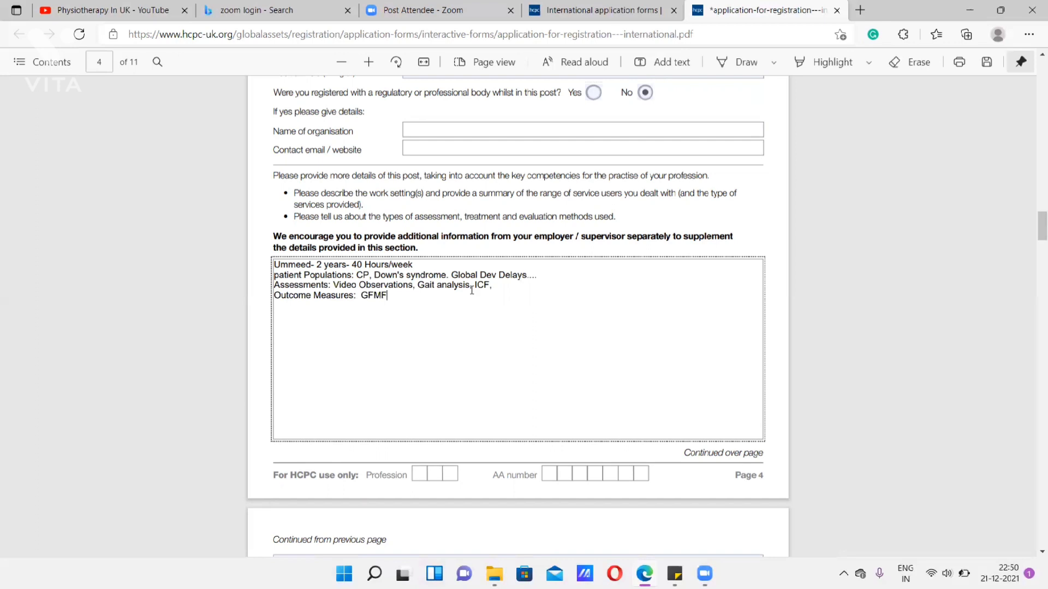
key(BackSpace)
key(BackSpace)
key(BackSpace)
text(MFM-66/88, PDMS, AEPS)
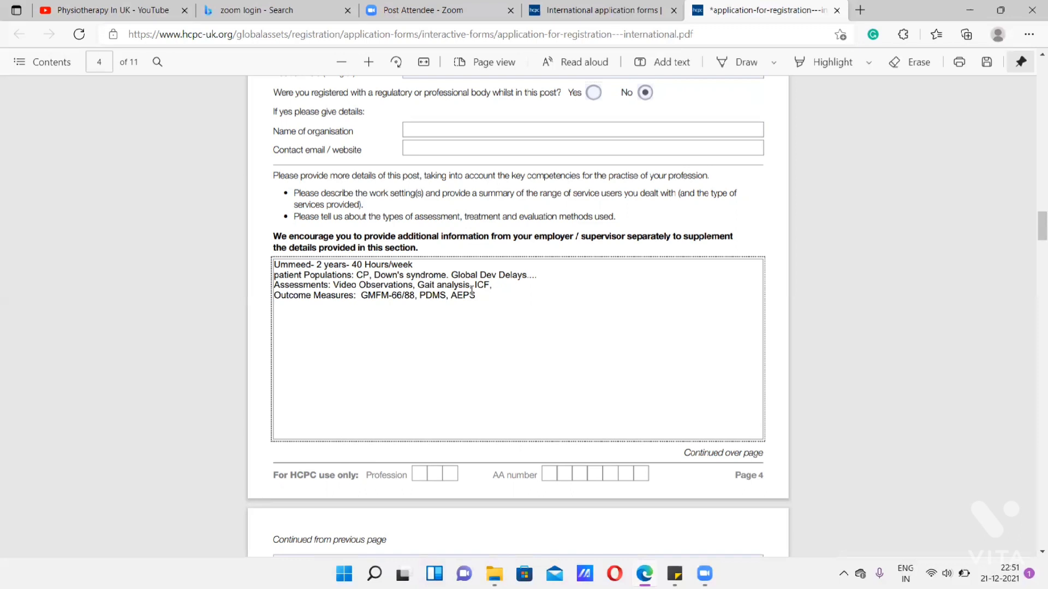
- Add the line "Outcomes: Block Therapy, Discharged, Referral...." below the outcome measures
text(Outcomes: Block Therapy)
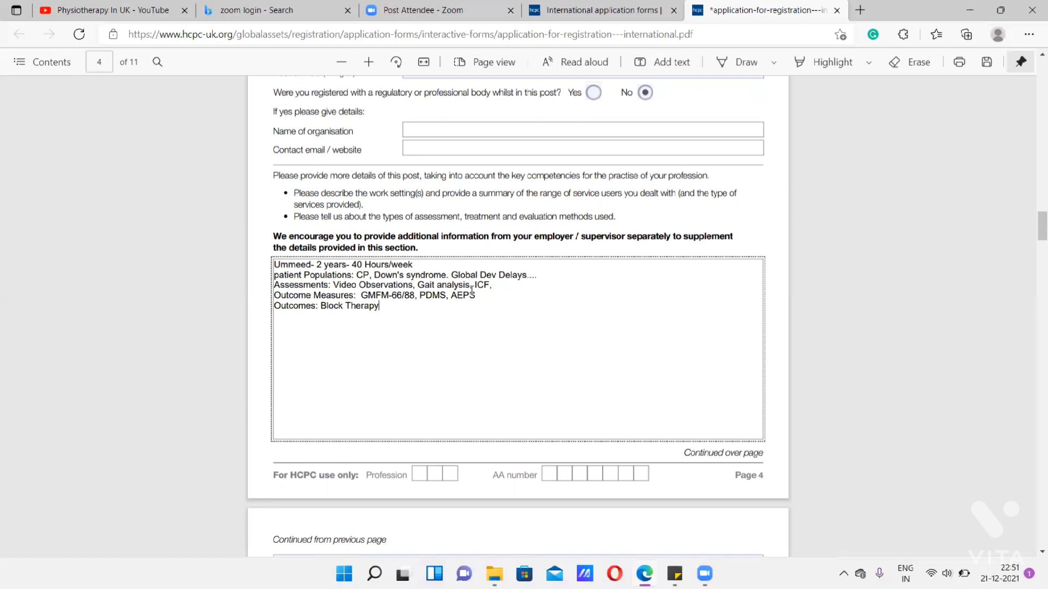
text(, Discharged, Referra)
text(l....)
- Add the line "Documented: Reports, Goals - Individualised Goal Plans, Referral Forms." below the outcomes
key(Return)
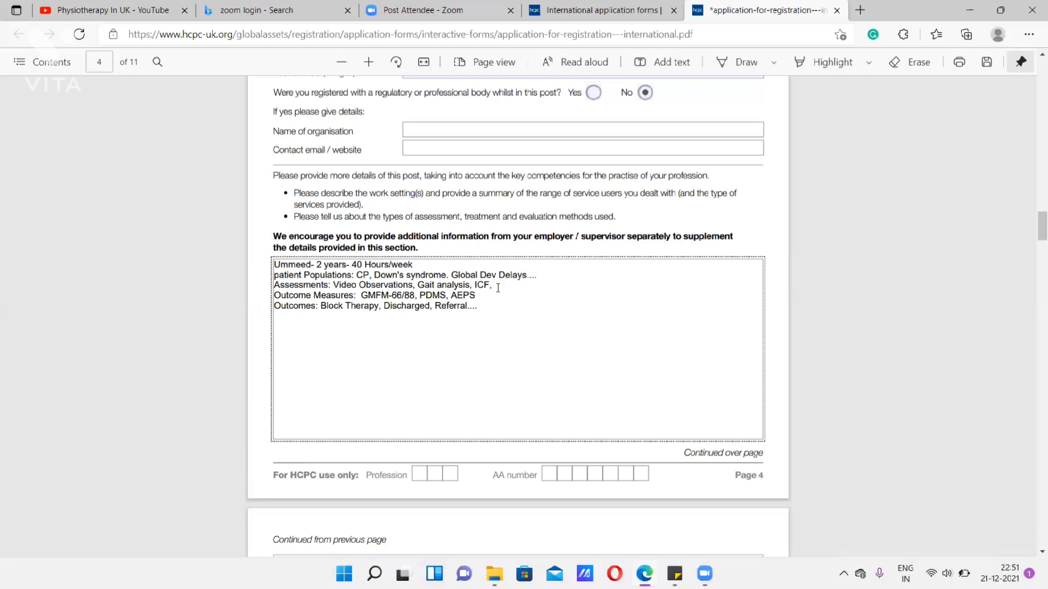
text(Documented: Reports)
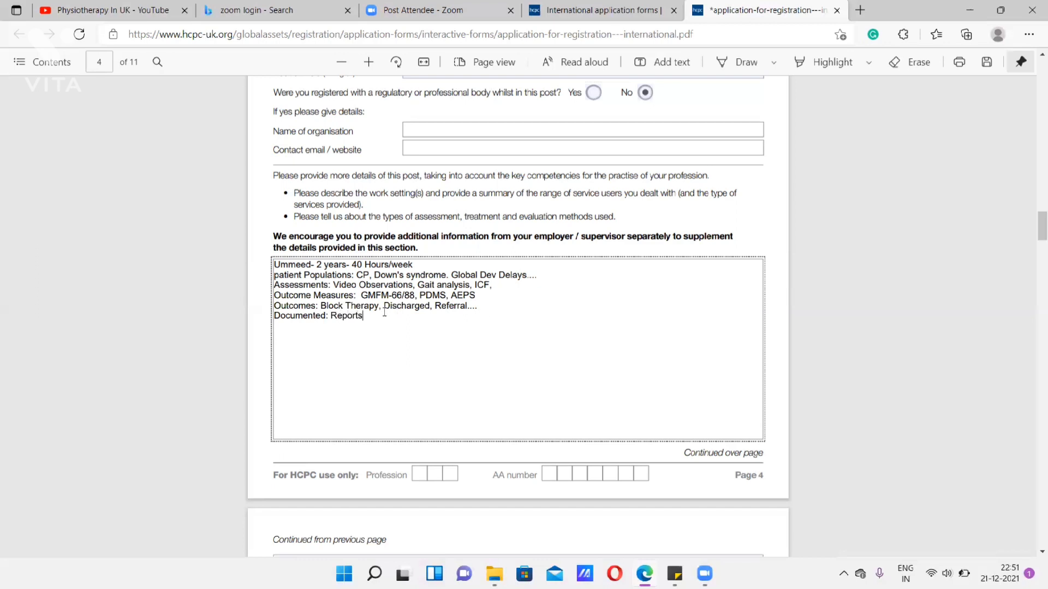
text(, Goals - Individualised)
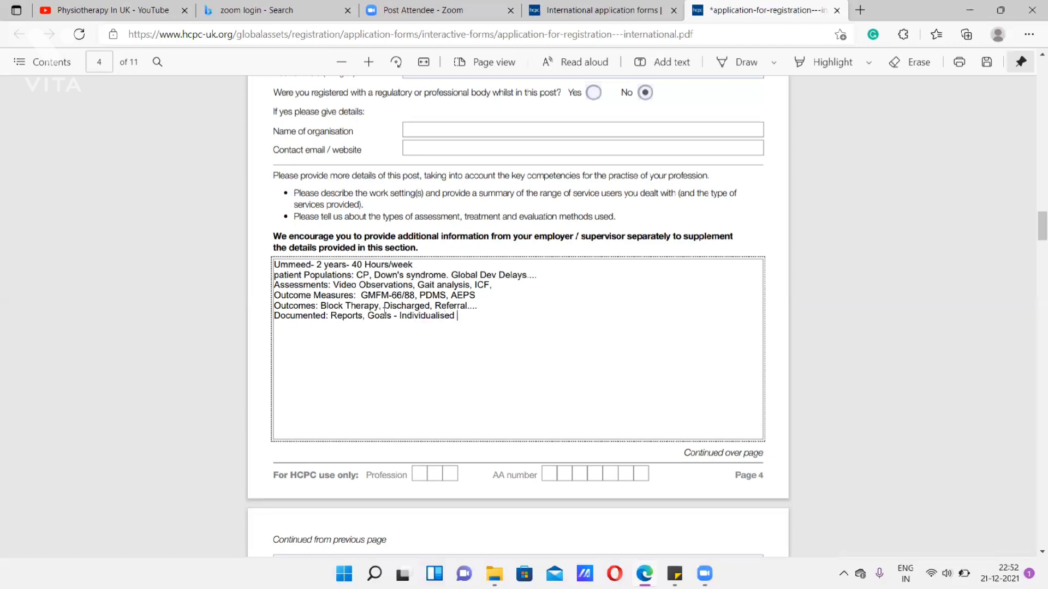
text( Goal Plans,)
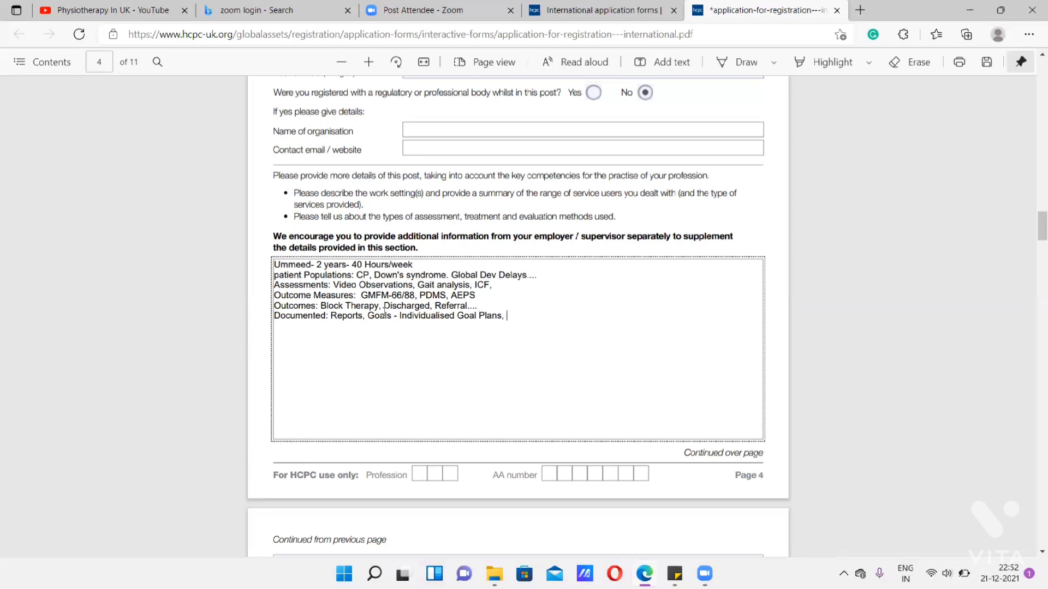
text(Referral Forms.)
- Extend the first line of the post's details, after "40 Hours/week", with "- Consent- Written/Verbal"
click(414, 265)
text(Concs)
key(BackSpace)
key(BackSpace)
text(s)
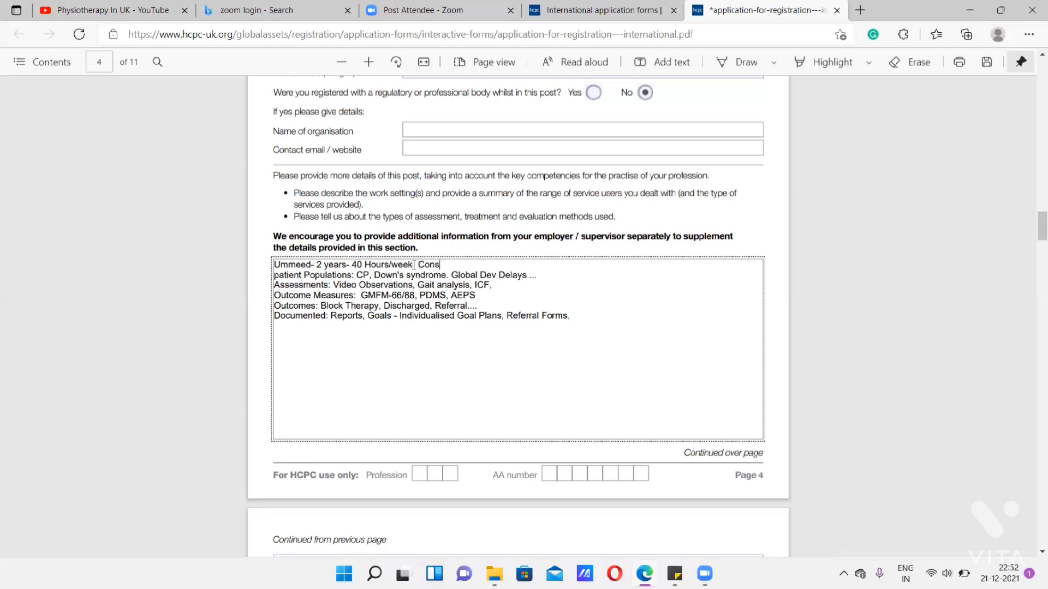
text(ent- Written/Verbal)
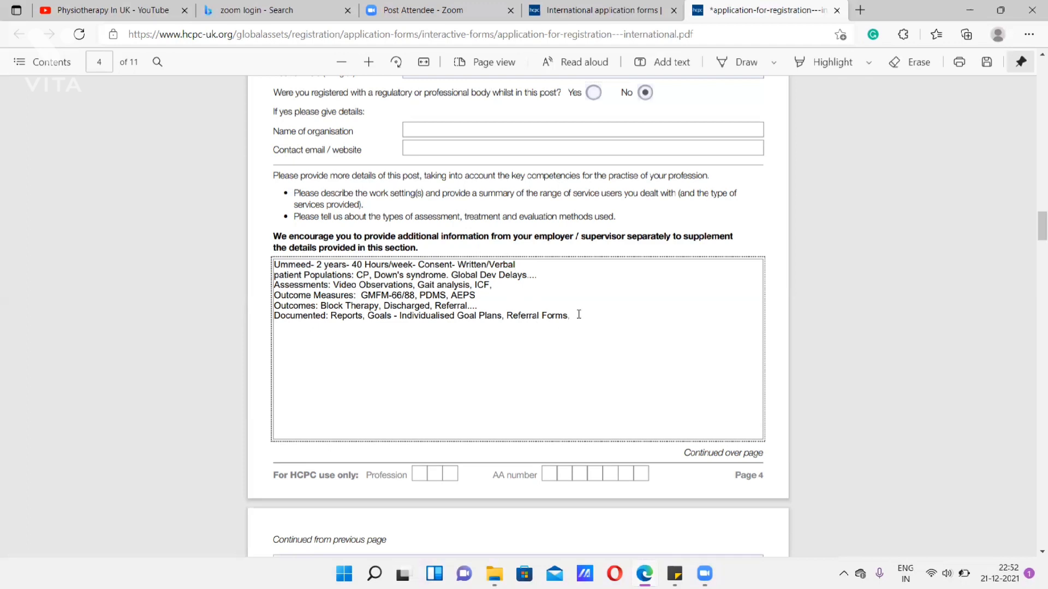
- Add separate lines "Trainings- peers" and "groups - parents, children" at the end of the post's details
text(Trainings)
text(- peers  )
text(groups)
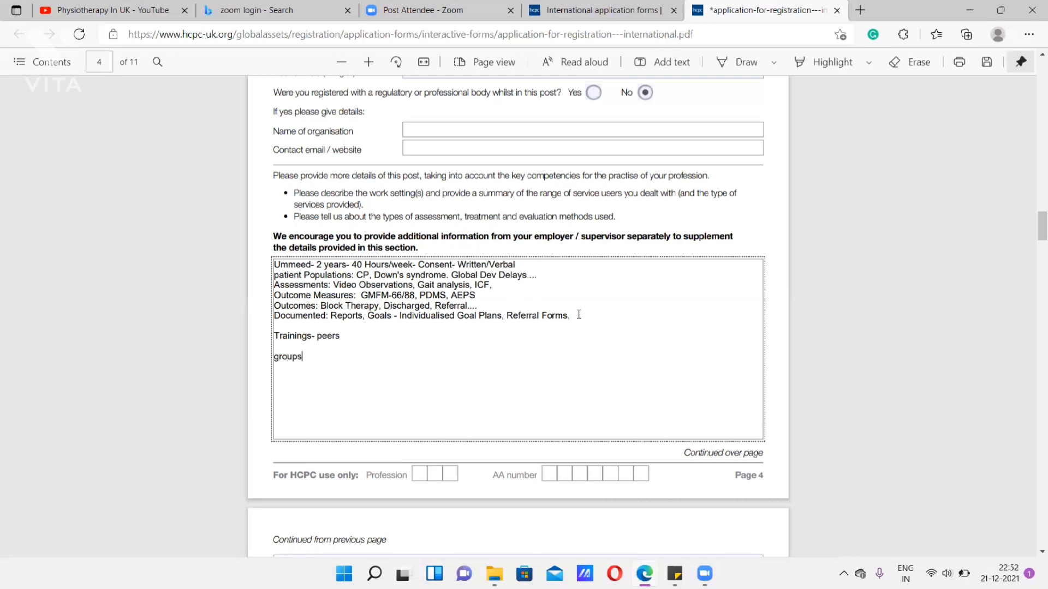
text( - parents, children)
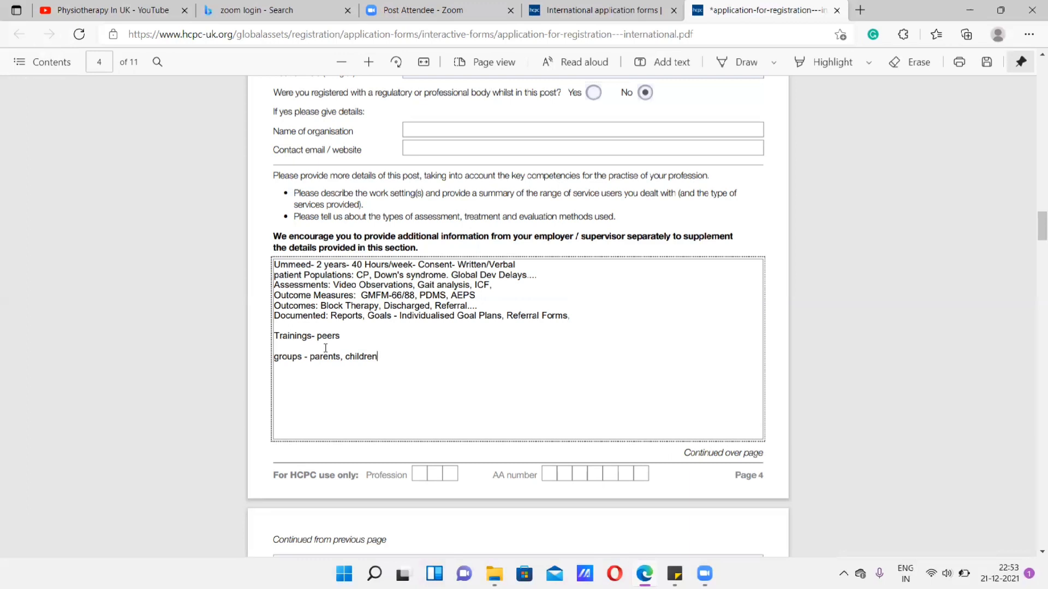
- Enter "Father Muller Medical College" as the name of the employer in Form no. 2 on page 6
scroll(325, 347, down, 1)
scroll(325, 347, down, 5)
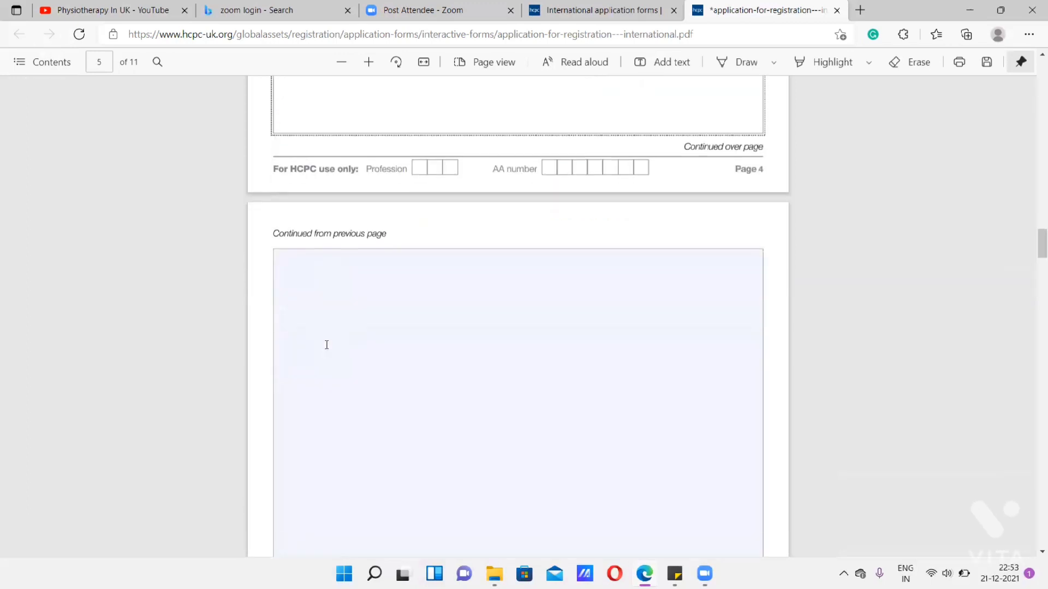
scroll(333, 334, down, 14)
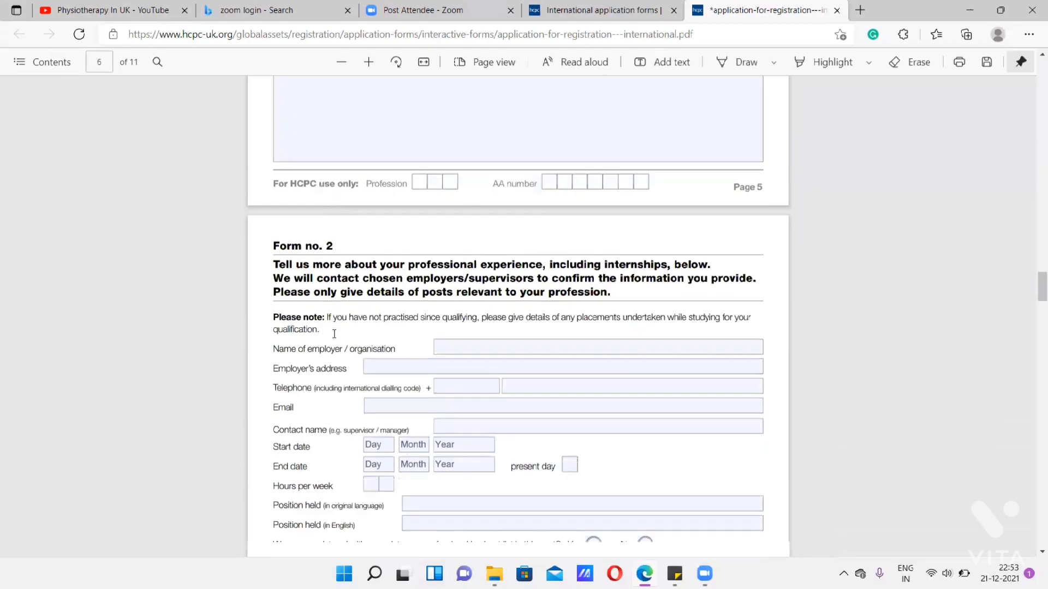
scroll(334, 334, down, 2)
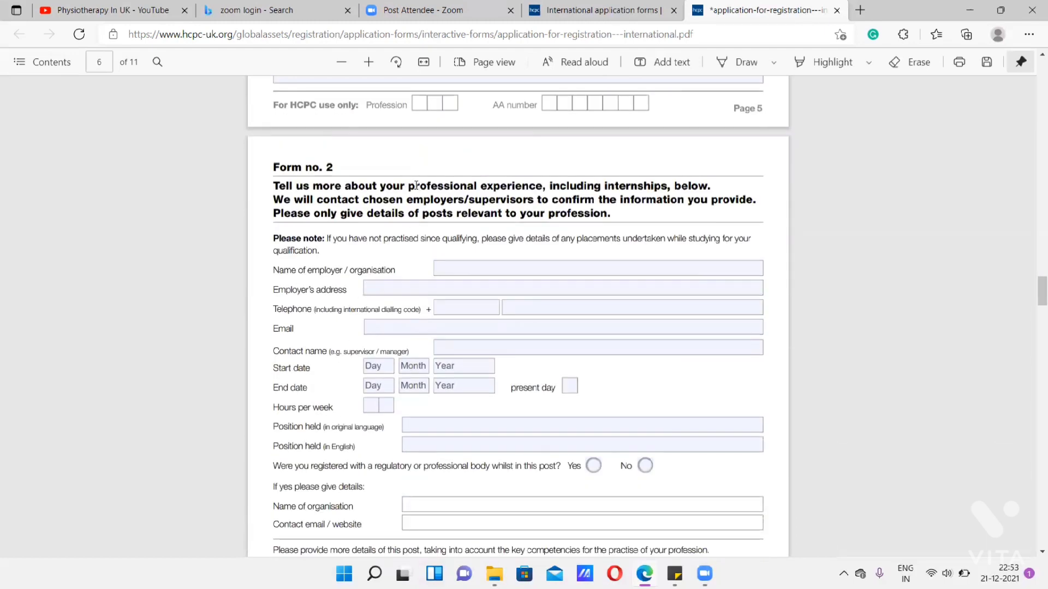
drag(407, 186, 665, 188)
click(473, 265)
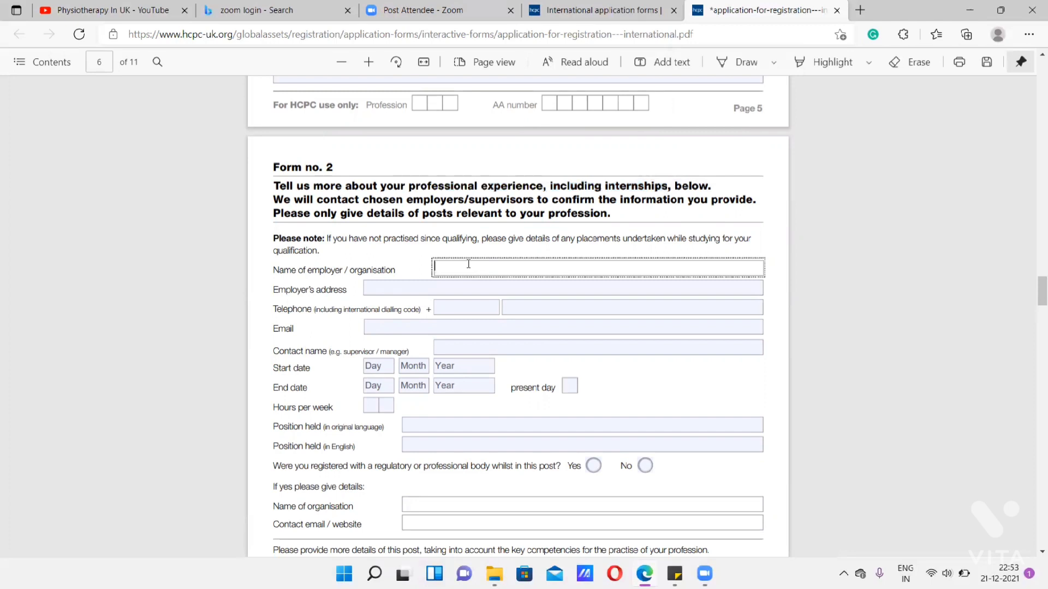
text(Father Muller Medical College)
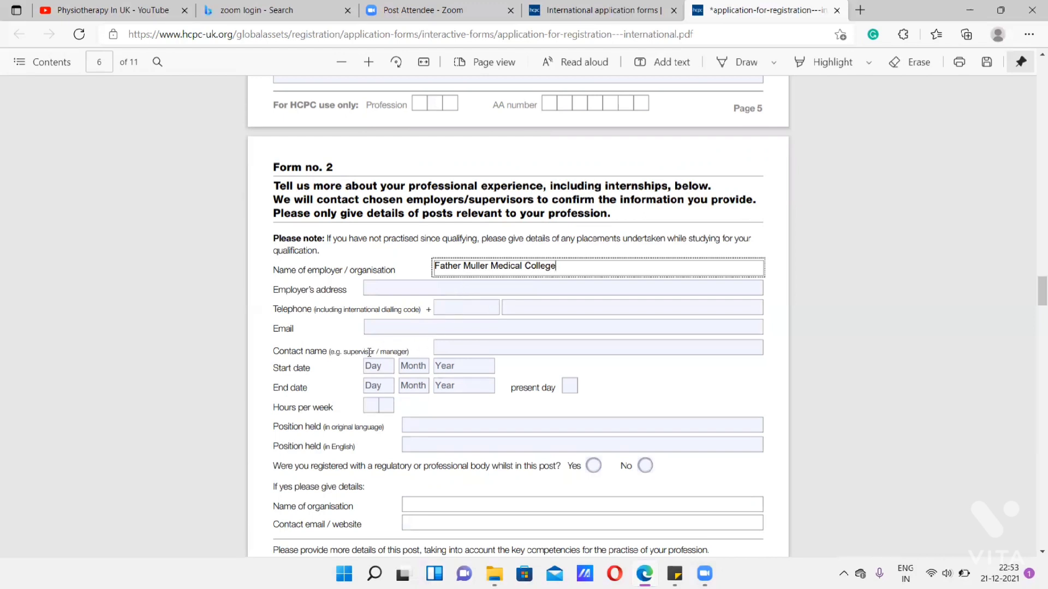
- Set the hours per week in Form no. 2 to 48
drag(343, 351, 409, 352)
click(374, 328)
click(374, 328)
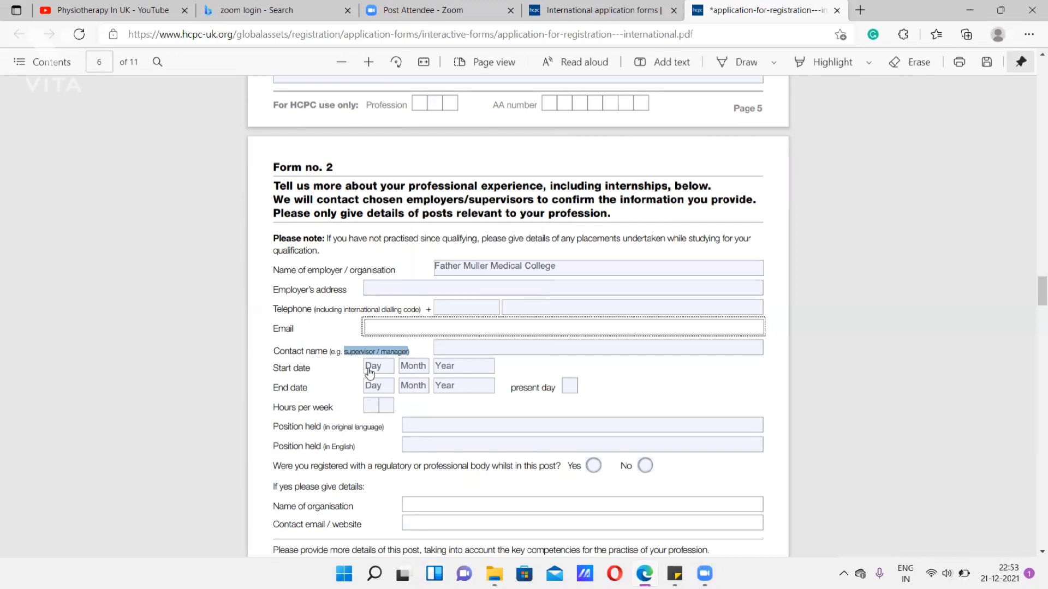
click(370, 404)
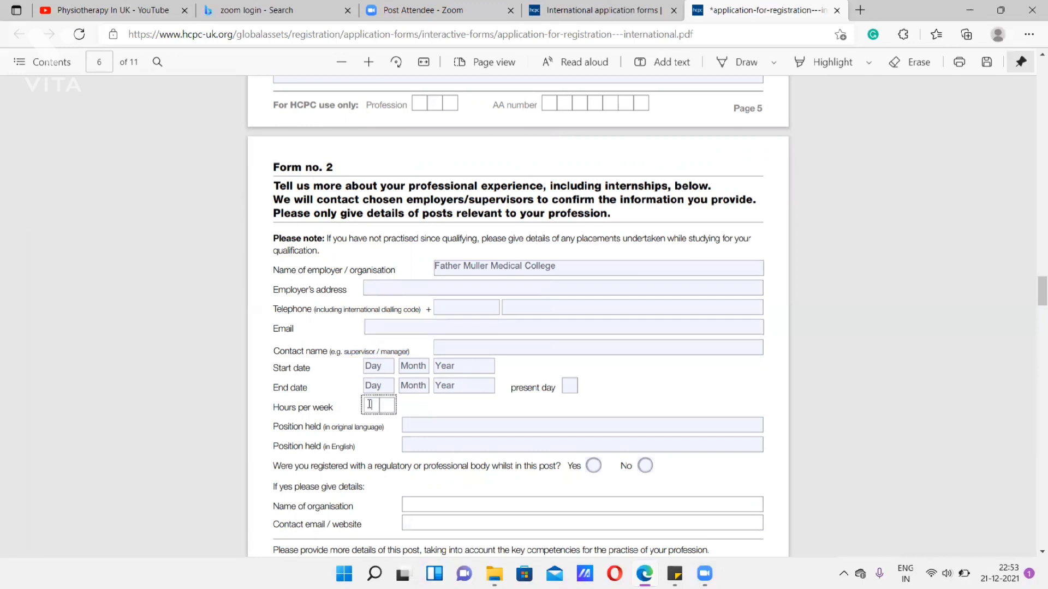
text(48)
- Enter "Intern" as the position held in both the original language and English, and answer No to registration with a professional body
scroll(436, 273, down, 3)
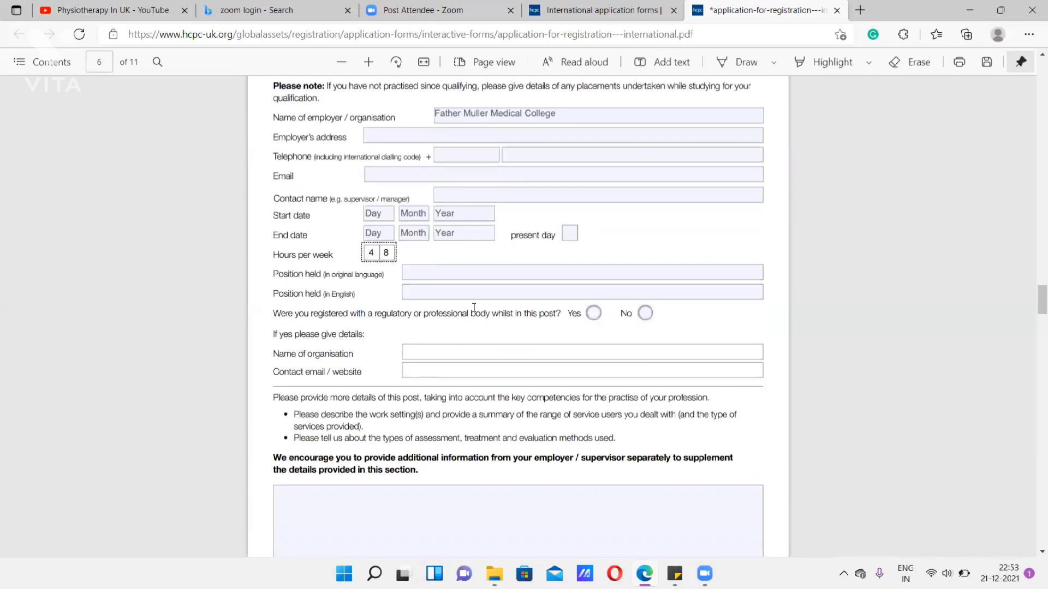
click(460, 278)
text(Intern)
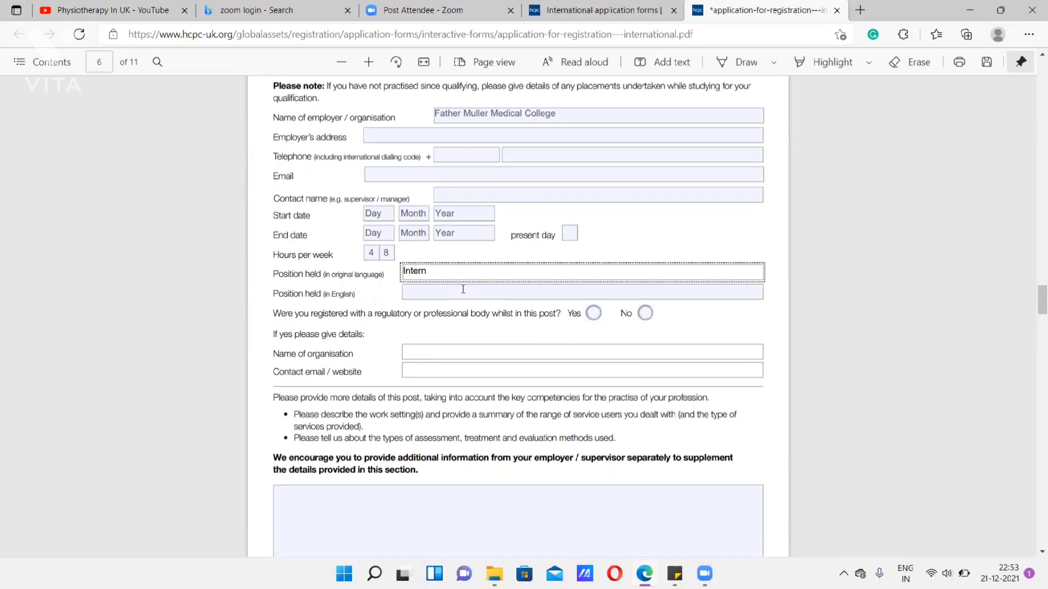
click(456, 291)
text(Intern)
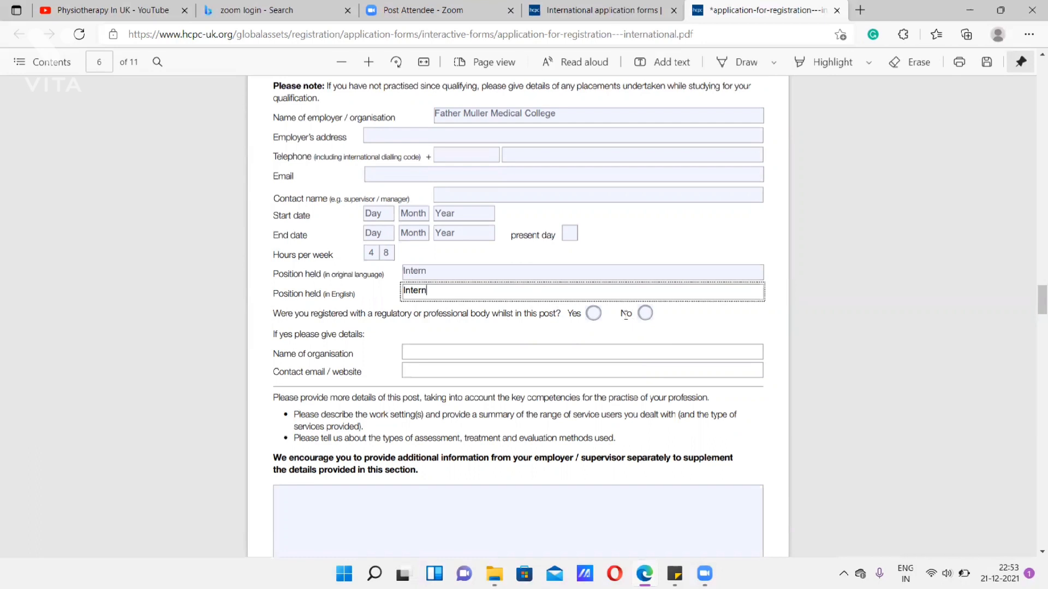
click(646, 314)
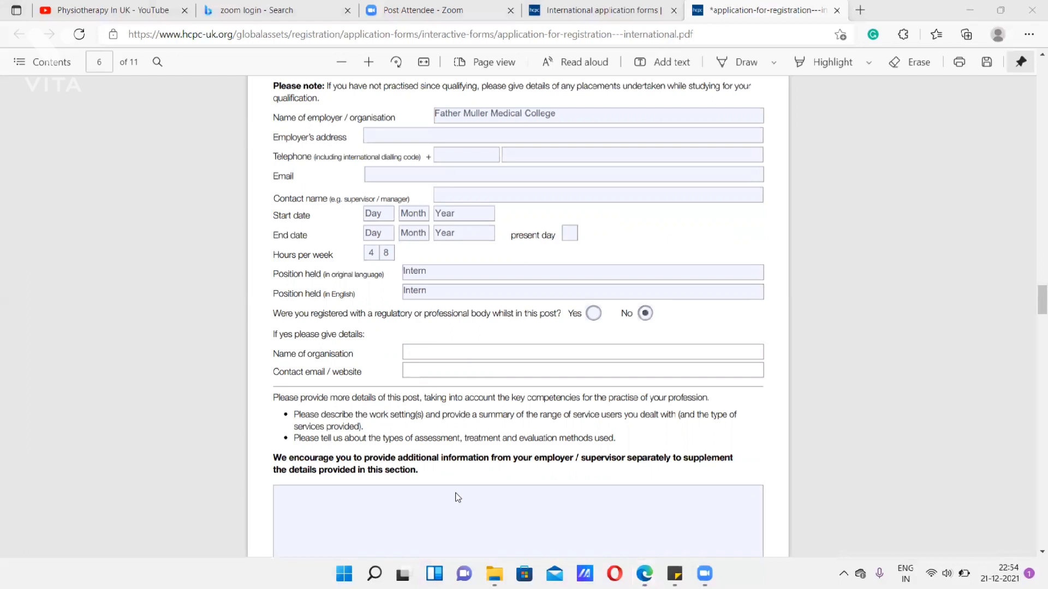
- Enter "6 months - rotational" as the first line of the intern post's additional details on page 6
scroll(633, 407, down, 7)
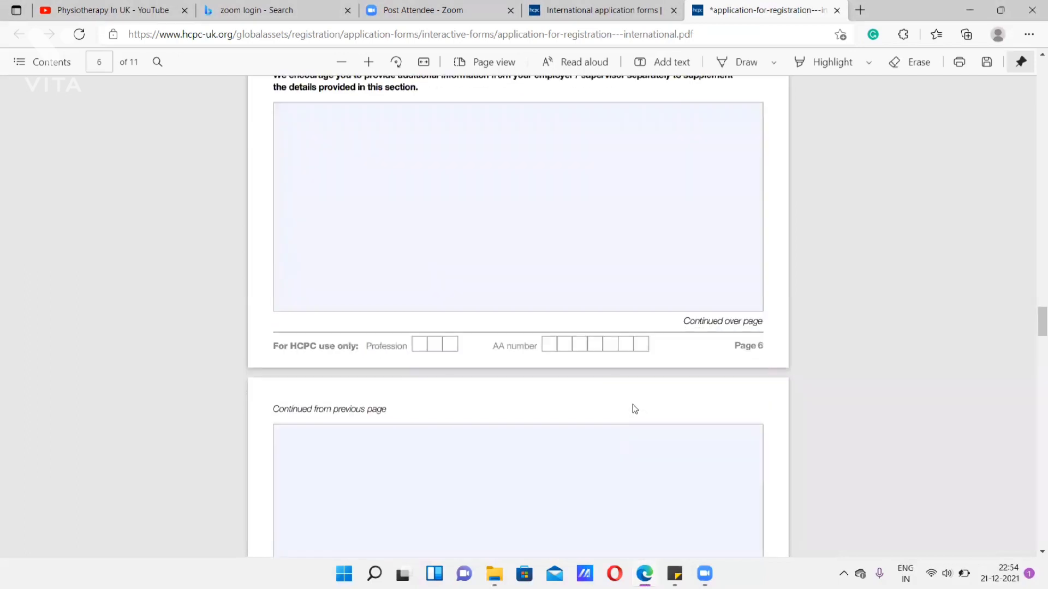
scroll(633, 404, up, 3)
click(450, 298)
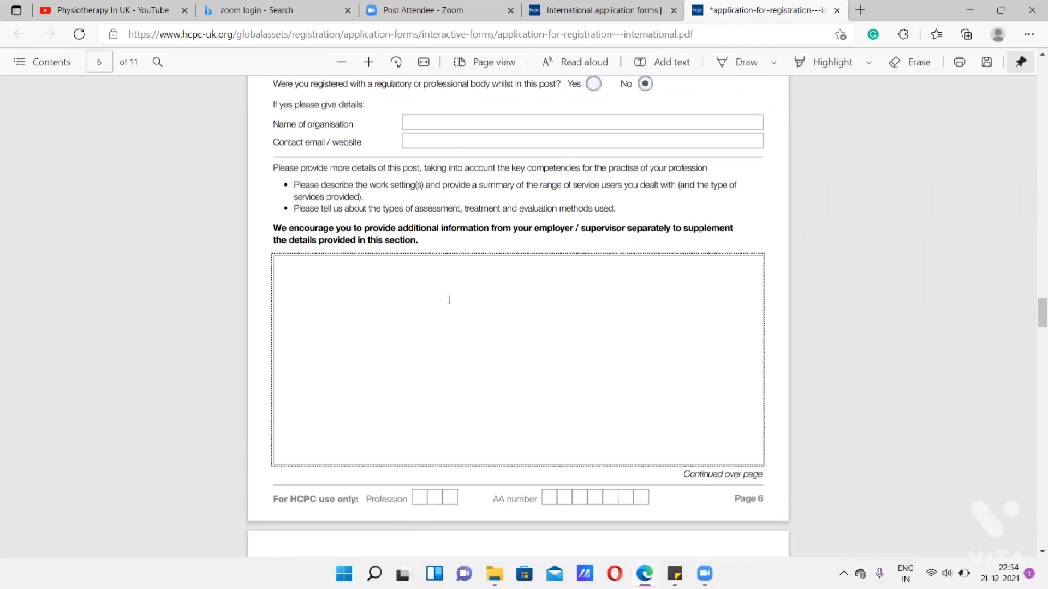
text(6 months - rotational)
- Add an "Orthopaedic rotation:" heading with separate "Inpatient" and "outpatient" lines beneath it, leaving a blank line between the two
key(Return)
text(Ortho)
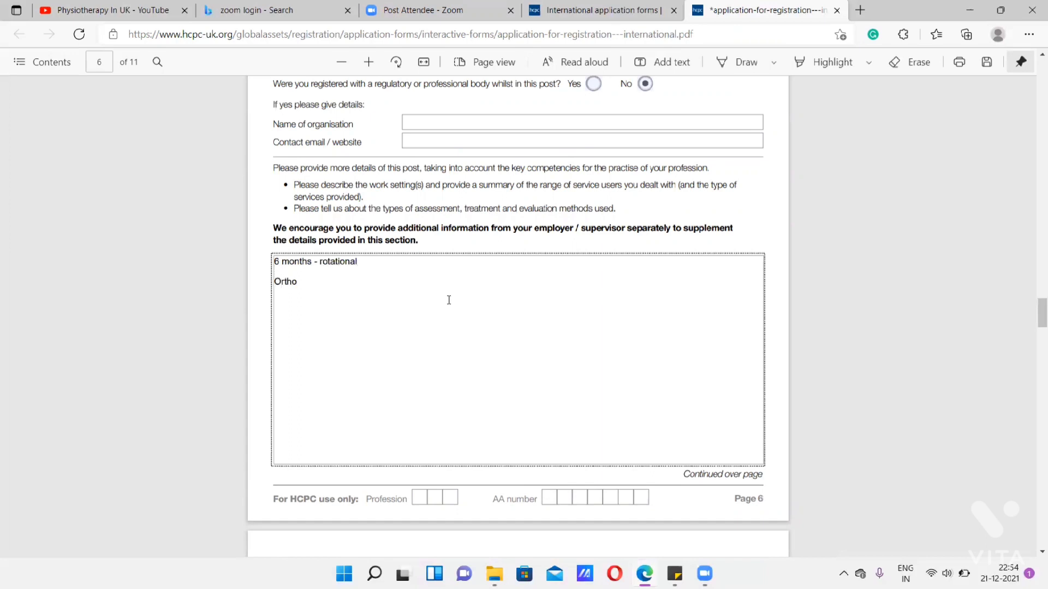
text(paedic rotationL)
key(BackSpace)
key(Return)
text(Inpatient)
key(Return)
key(Return)
text(outpatient)
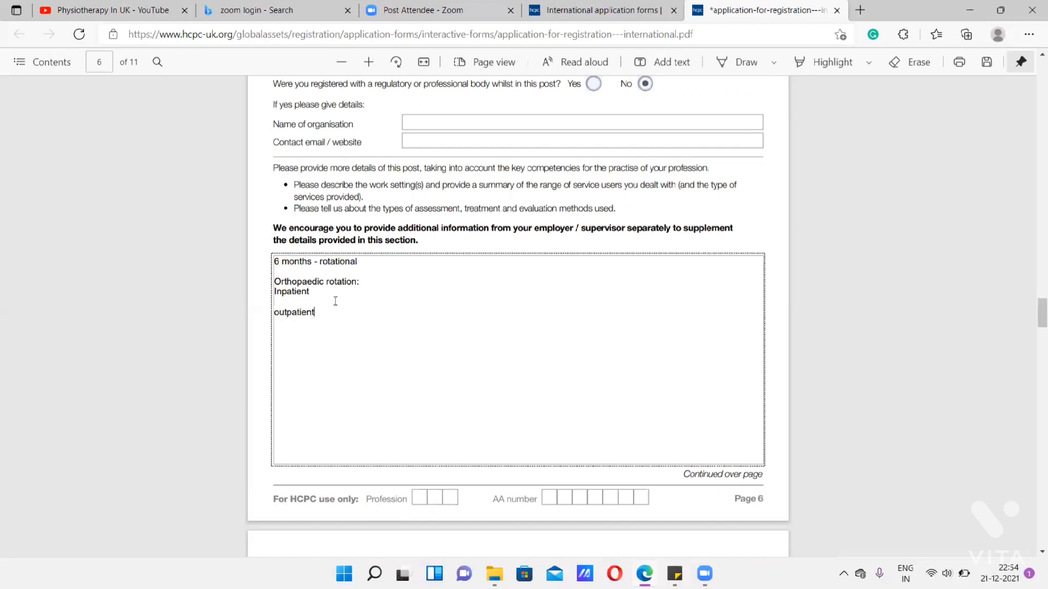
- Insert a "Consent-" line directly below "Inpatient" in the orthopaedic rotation
click(317, 294)
key(Return)
text(Consent-)
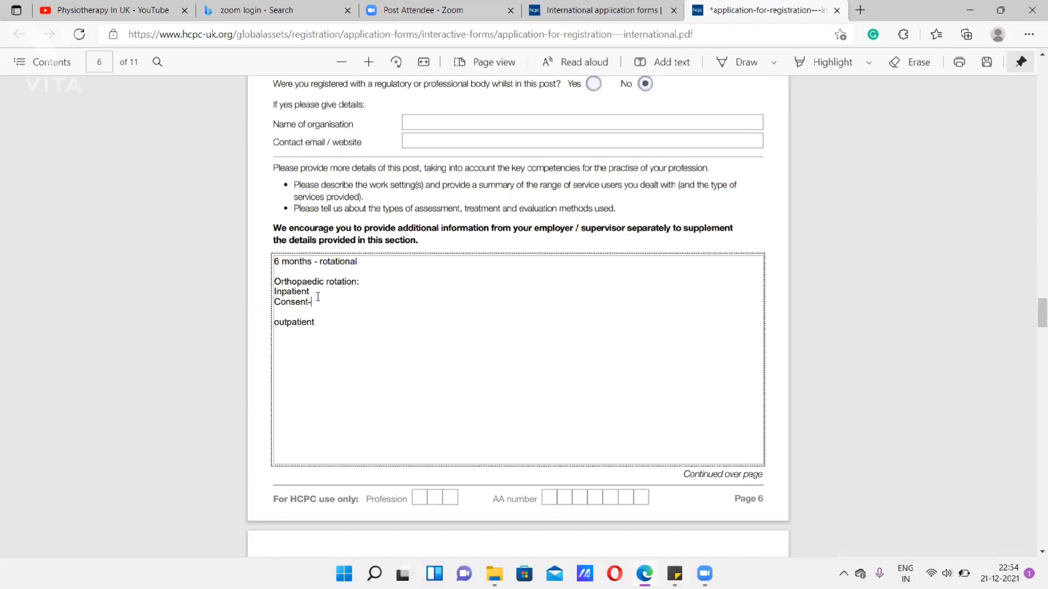
- Add the line "Patient Populations: THR, TKR, ACL Reconstruction, Fracture," below "Consent-" in the inpatient details
key(Return)
text(Patien)
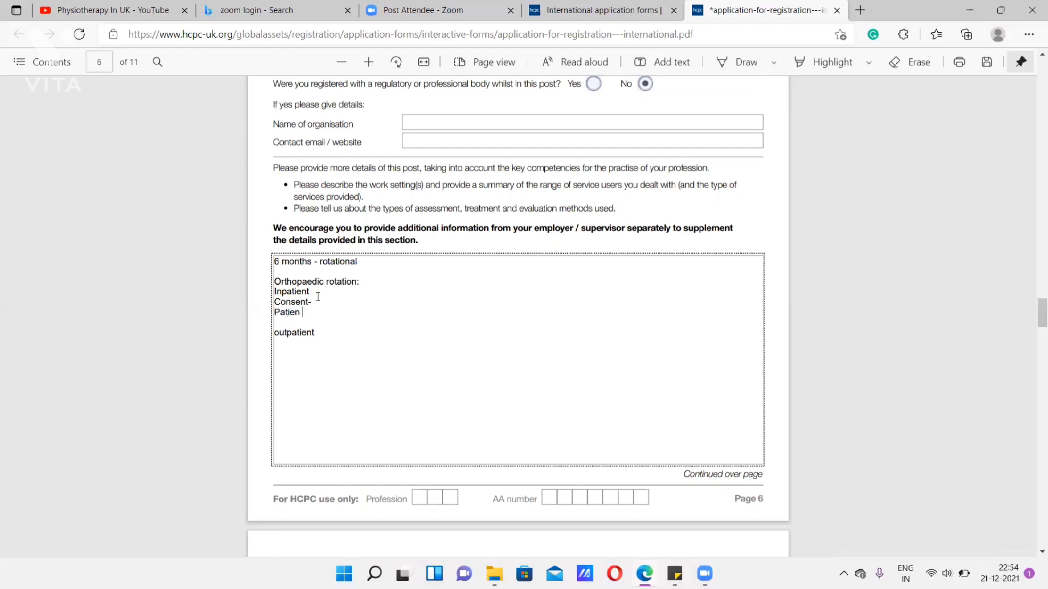
text(t Populations: THR, TKR, ACL Reconst)
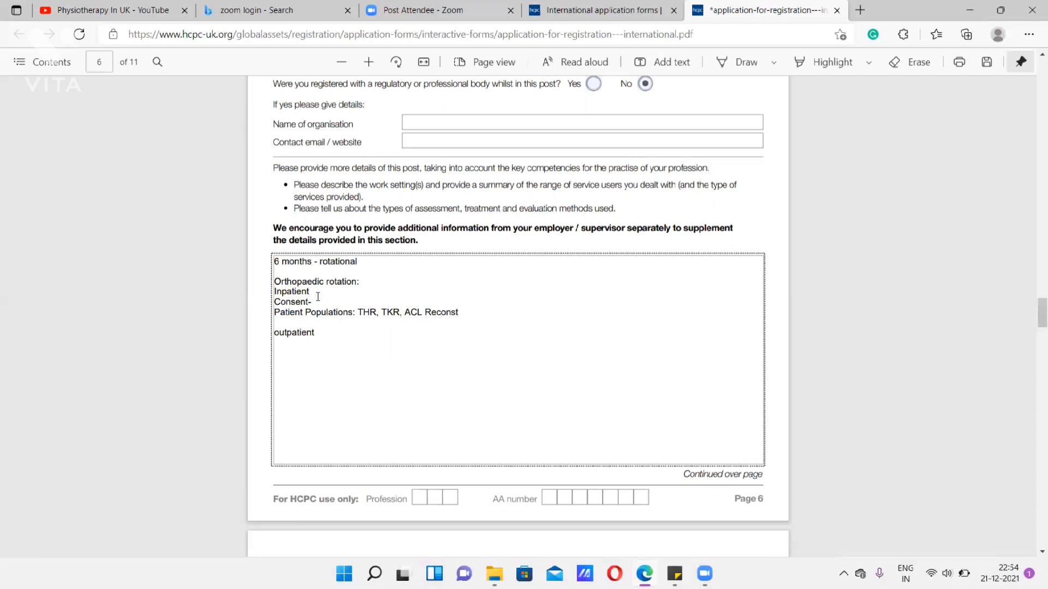
text(ruction, Fracture,)
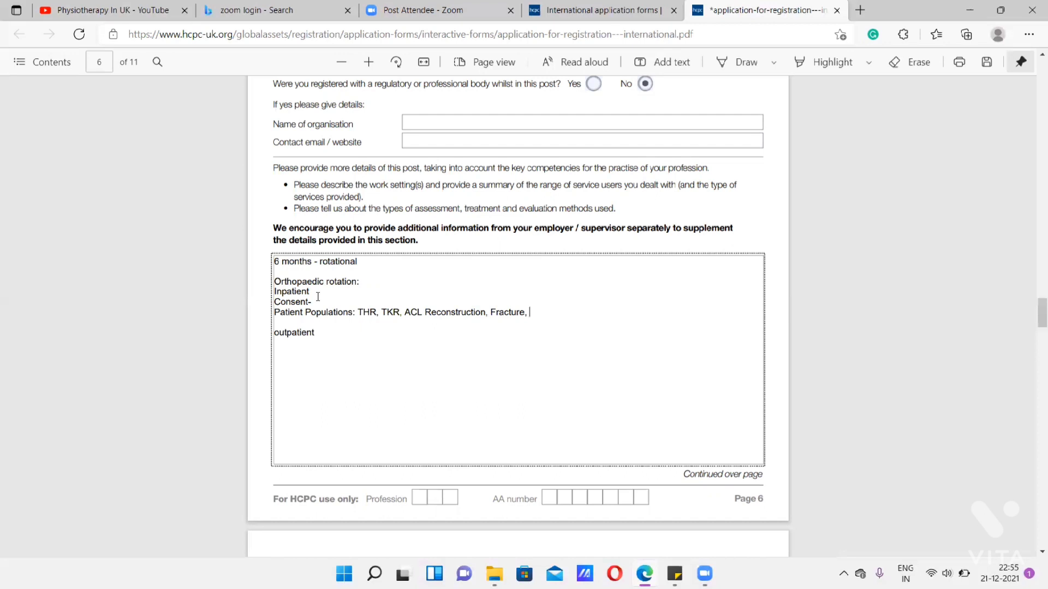
- Start an "Assessment:" line beneath the inpatient patient populations
key(Return)
text(ASse)
key(BackSpace)
key(BackSpace)
key(BackSpace)
text(ssessment: )
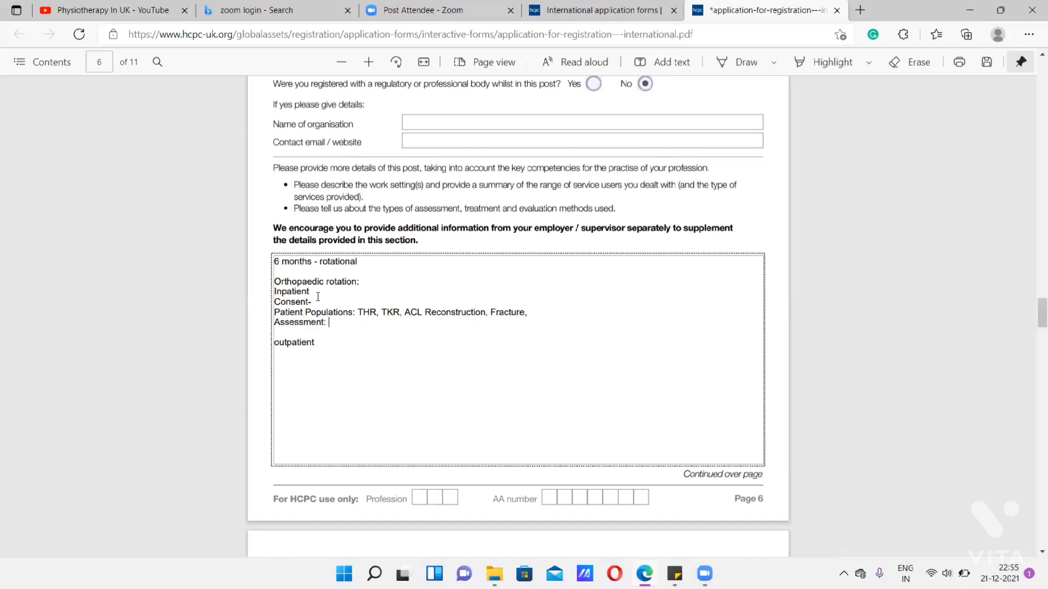
text(Subjective History: injury,)
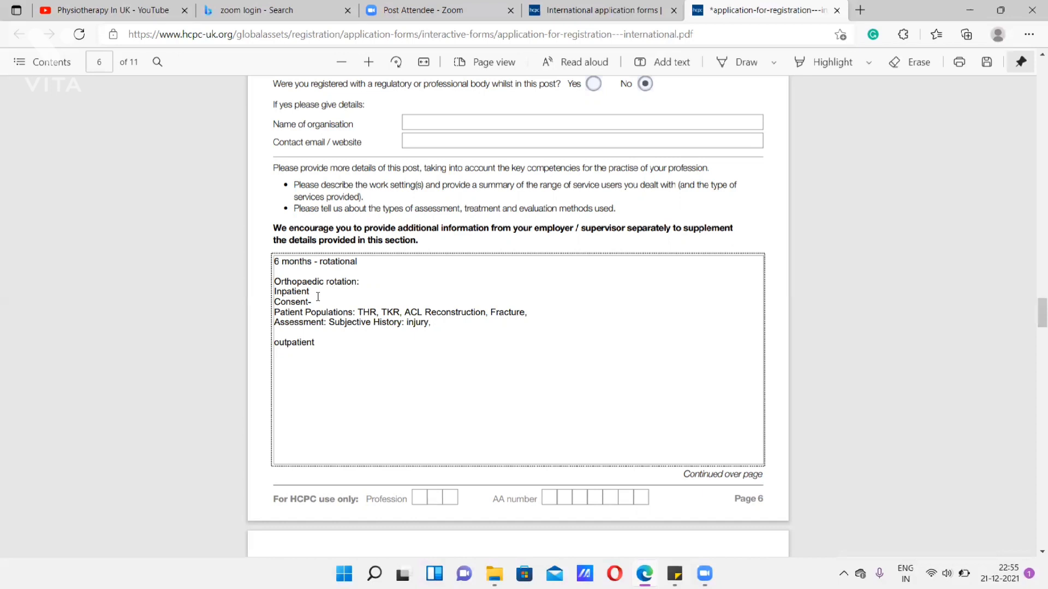
- Add the line "Objective Ax: Pain, Swelling, ROM" below the inpatient assessment
key(Return)
text(Obj)
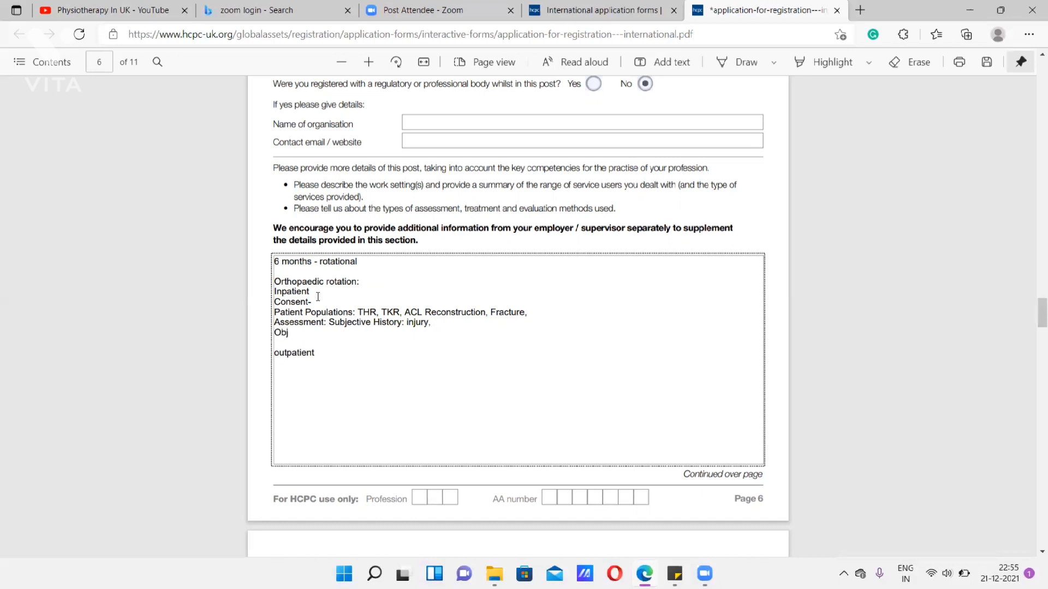
text(ective Ax: Pain, Swelling, ROM)
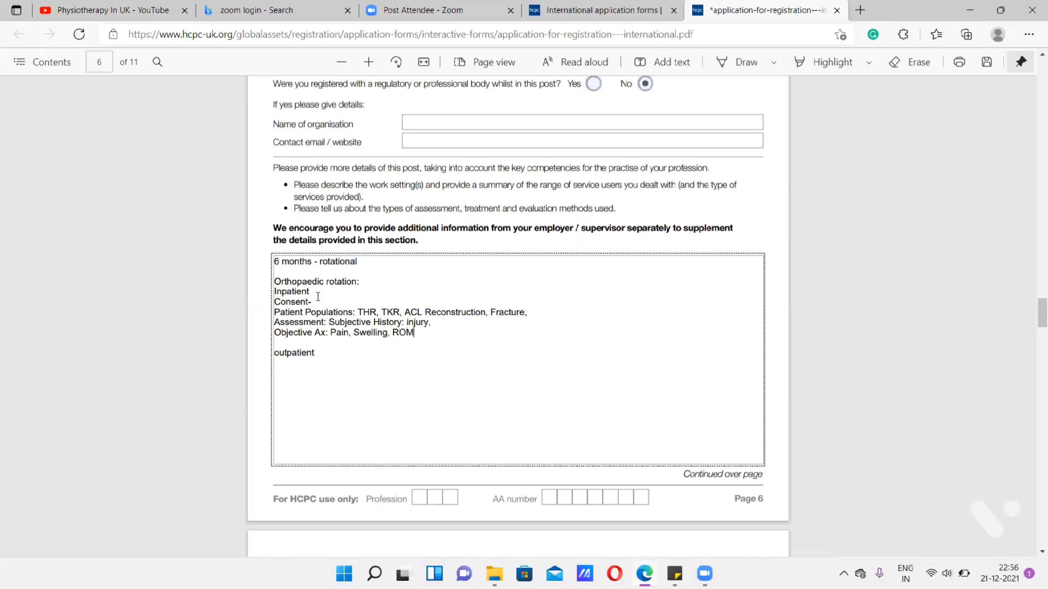
text(, Muscle strenght, Joint Movement)
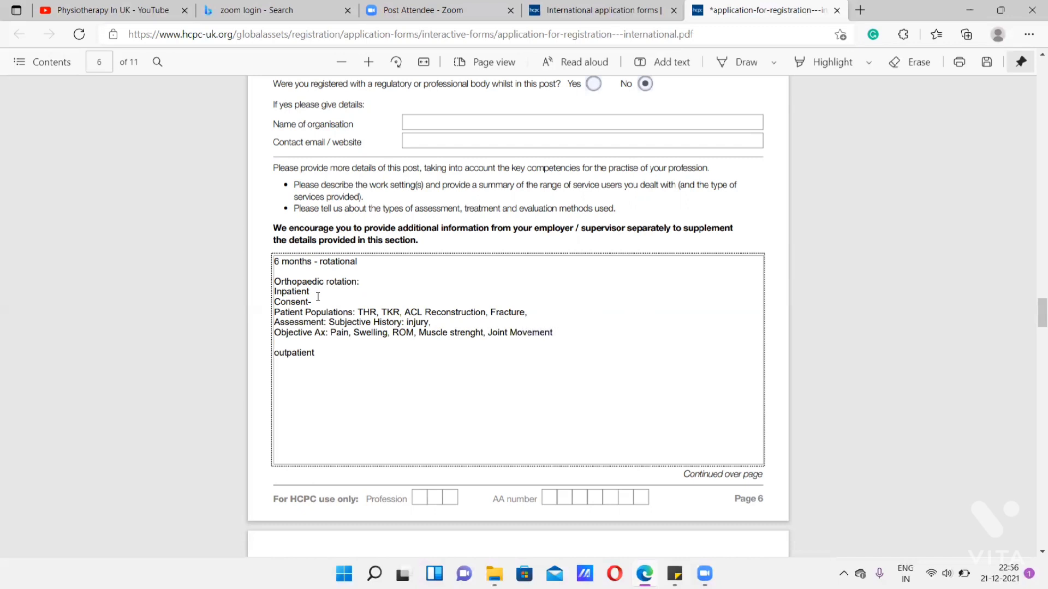
- Add the line "Interventions: Strengthening exs," below the inpatient Objective Ax
key(Return)
text(In)
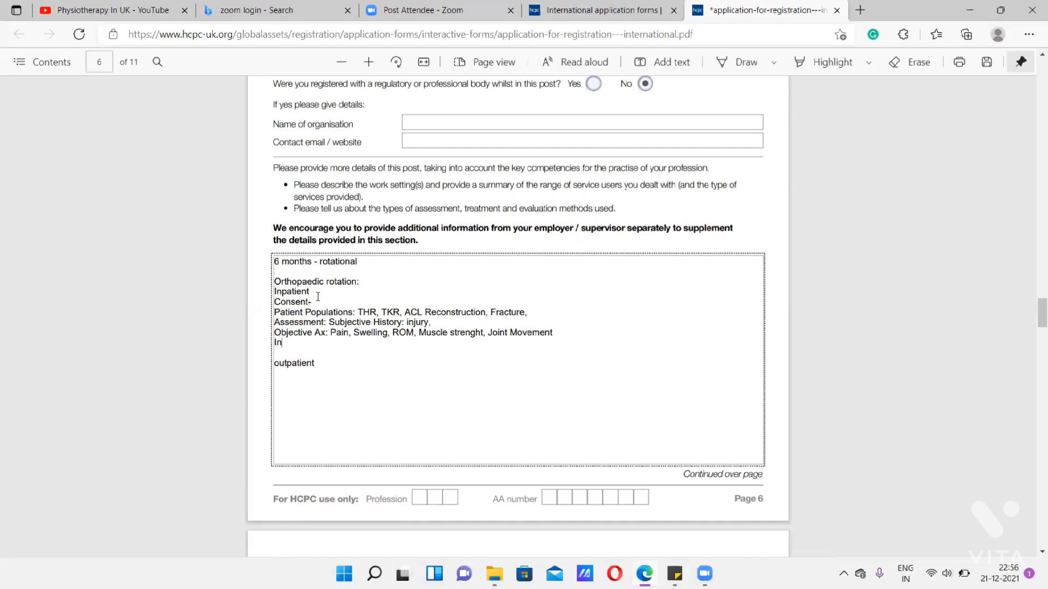
text(terventions: Strengthe)
key(BackSpace)
key(BackSpace)
text(thening)
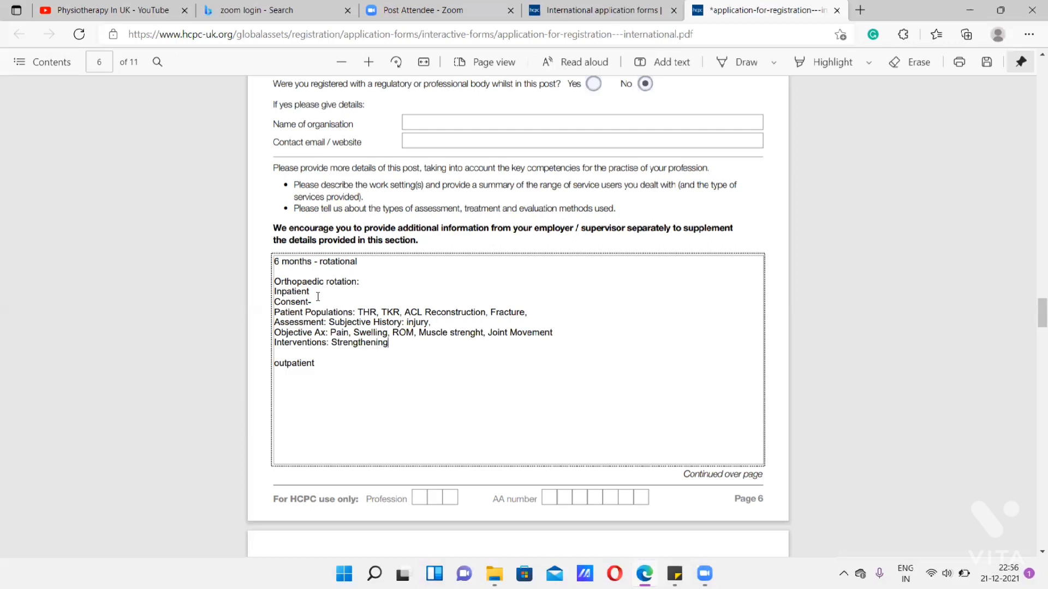
text( exs, Mobilisations, guarded wei)
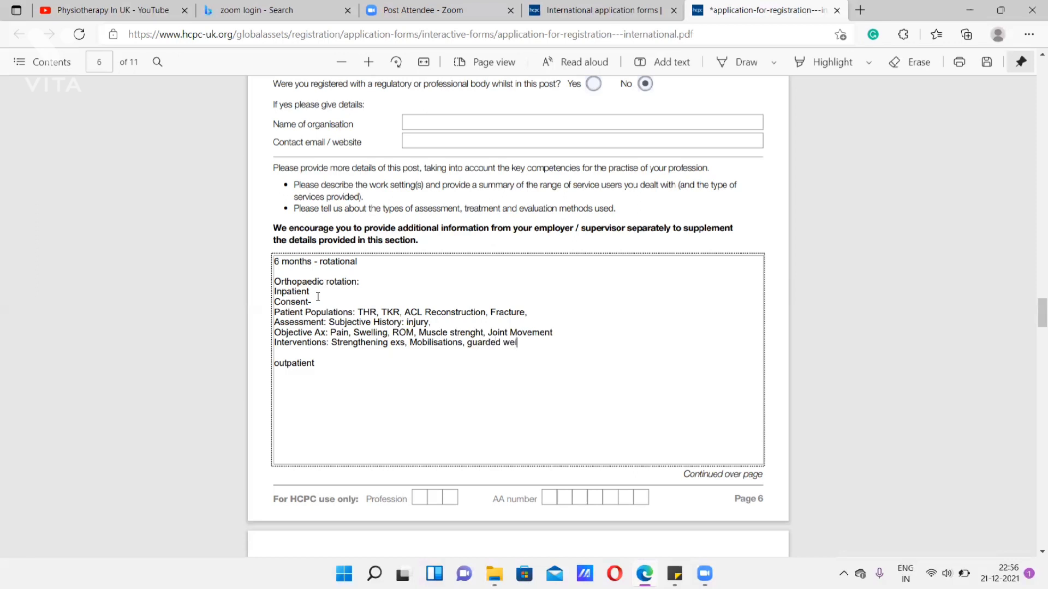
- Continue the inpatient Interventions list with "Mobilisations, guarded weightbearings"
text(ghtbearing)
- Complete the inpatient Interventions list with "ROM, stretching"
text(, ROM, stren)
key(BackSpace)
key(BackSpace)
text(etching)
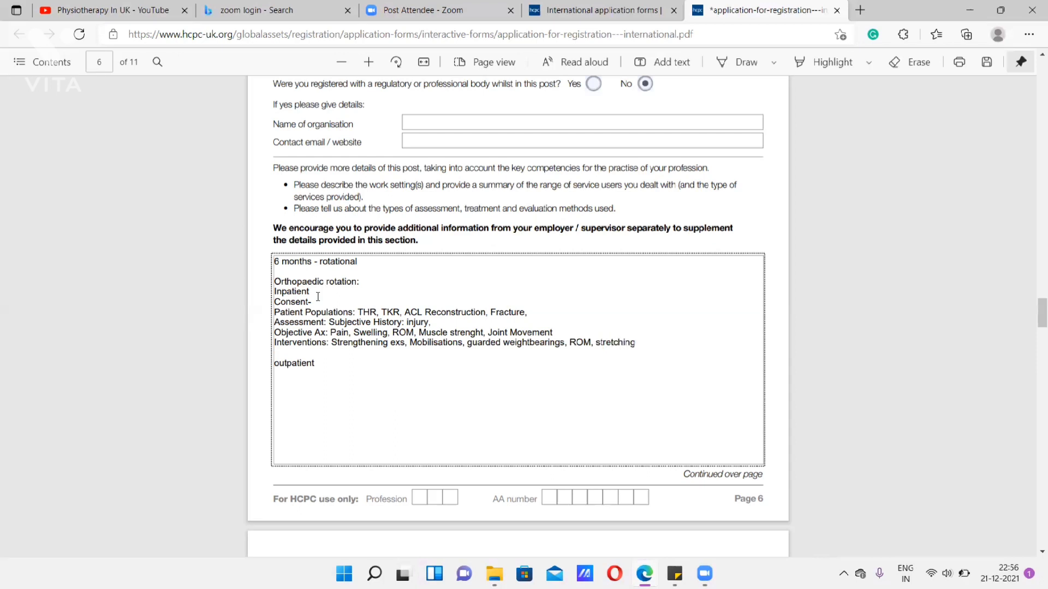
- Capitalise the "Outpatient" heading and copy the inpatient lines from Consent to Interventions beneath it
click(277, 356)
key(BackSpace)
text(O)
drag(645, 343, 267, 304)
key(ctrl+c)
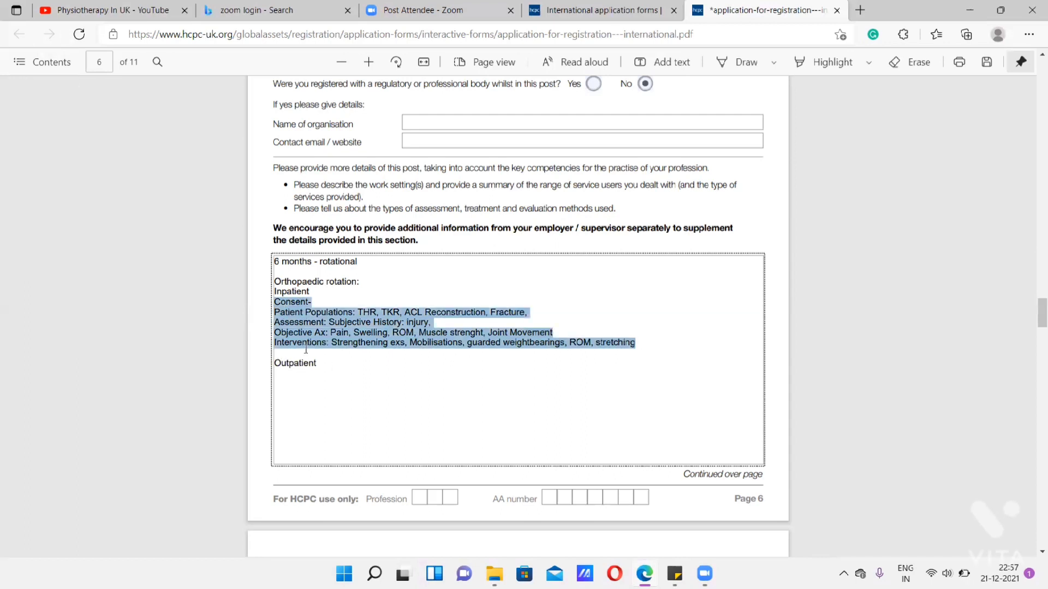
click(330, 372)
key(ctrl+v)
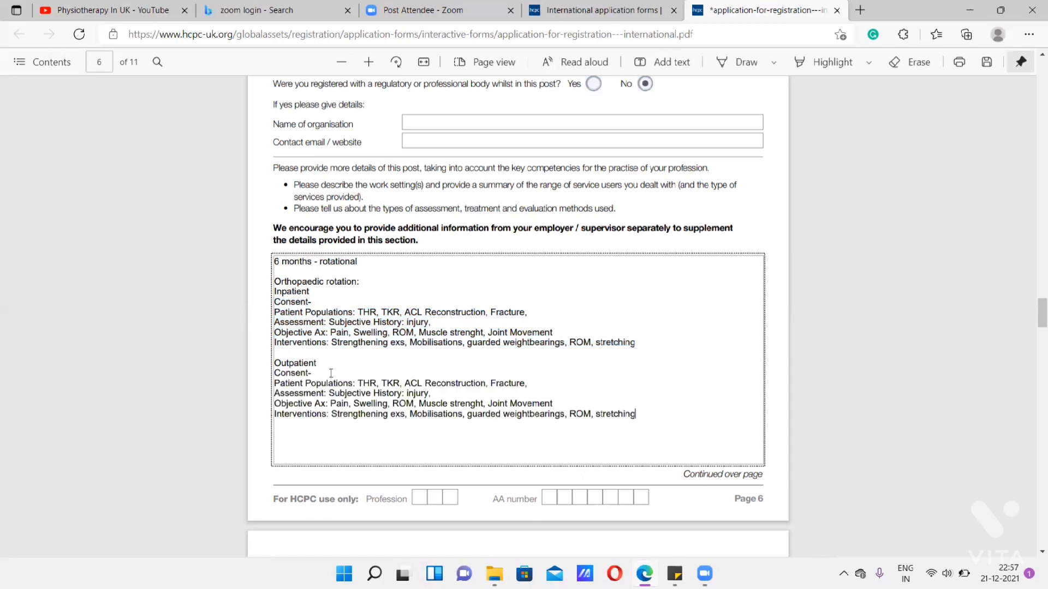
- Replace the outpatient patient populations with "Cervical/neck pain, back pain,"
drag(529, 384, 361, 381)
text(Cervoc)
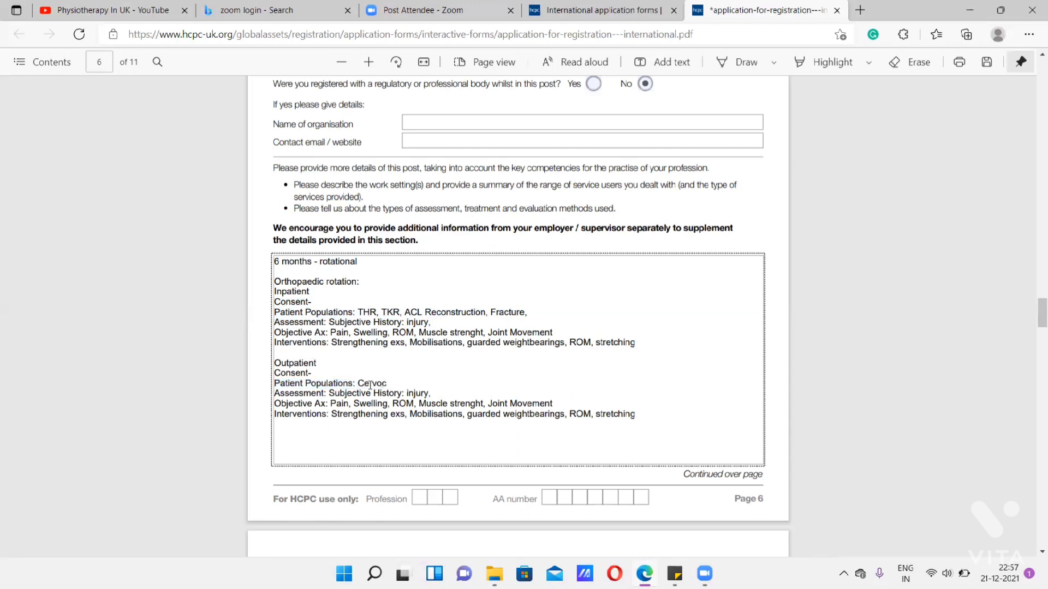
key(BackSpace)
text(ical/neck pain, back pain, )
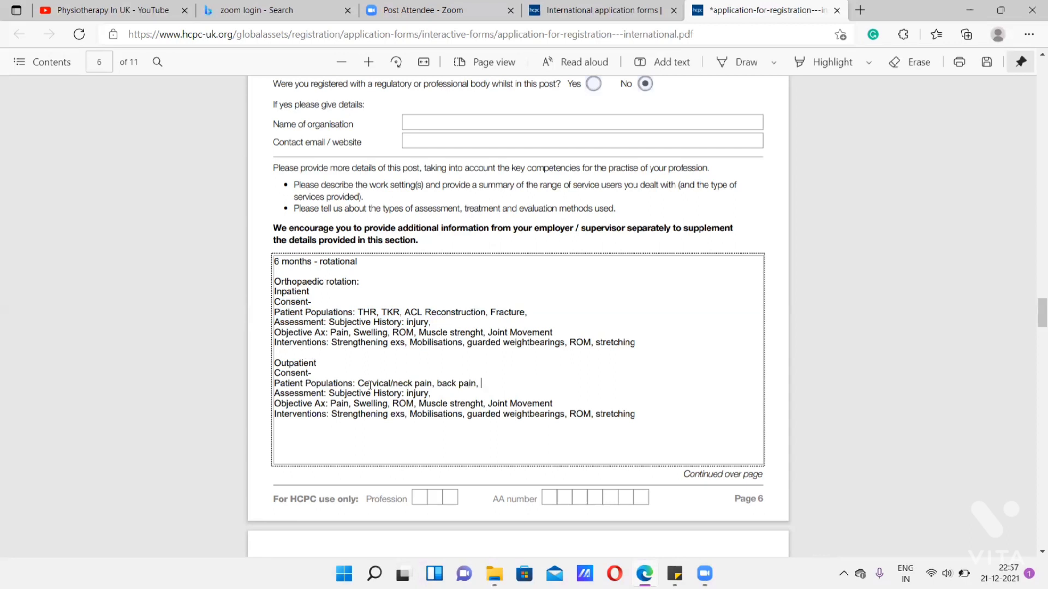
text(frozen shoulder, sciatica,)
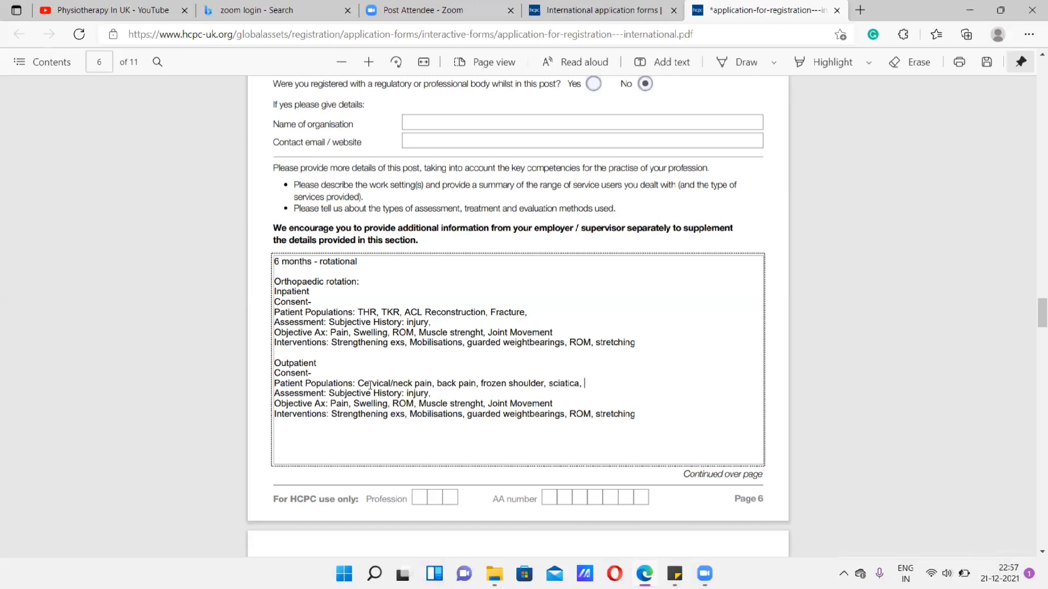
text(golfer's elbow)
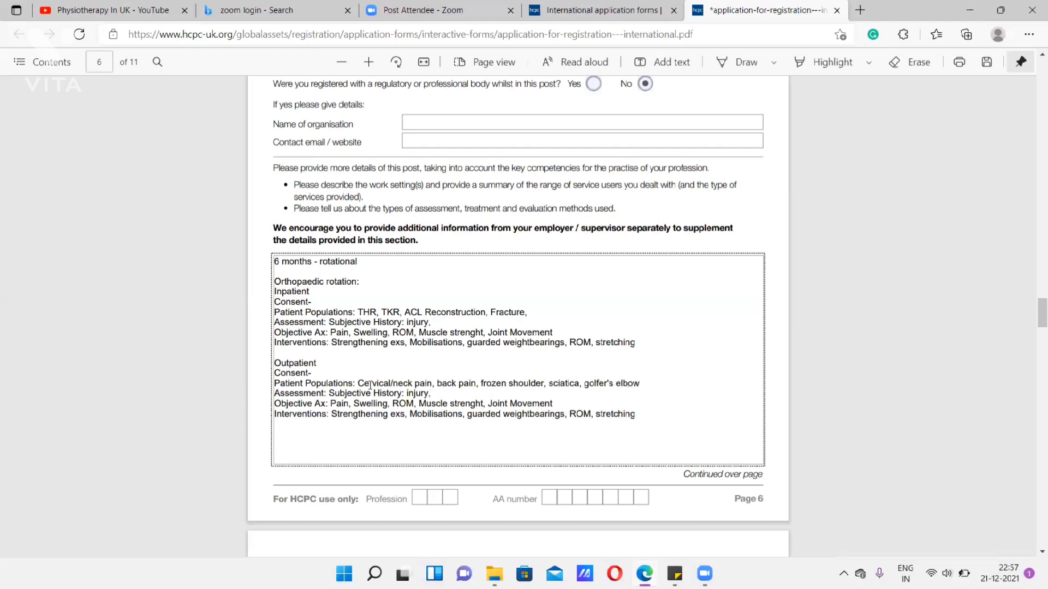
text(&tennis)
- Insert the line "Outcome Measures: NPRS, VAS, Gonio ROM" between the inpatient Objective Ax and Interventions lines
click(567, 415)
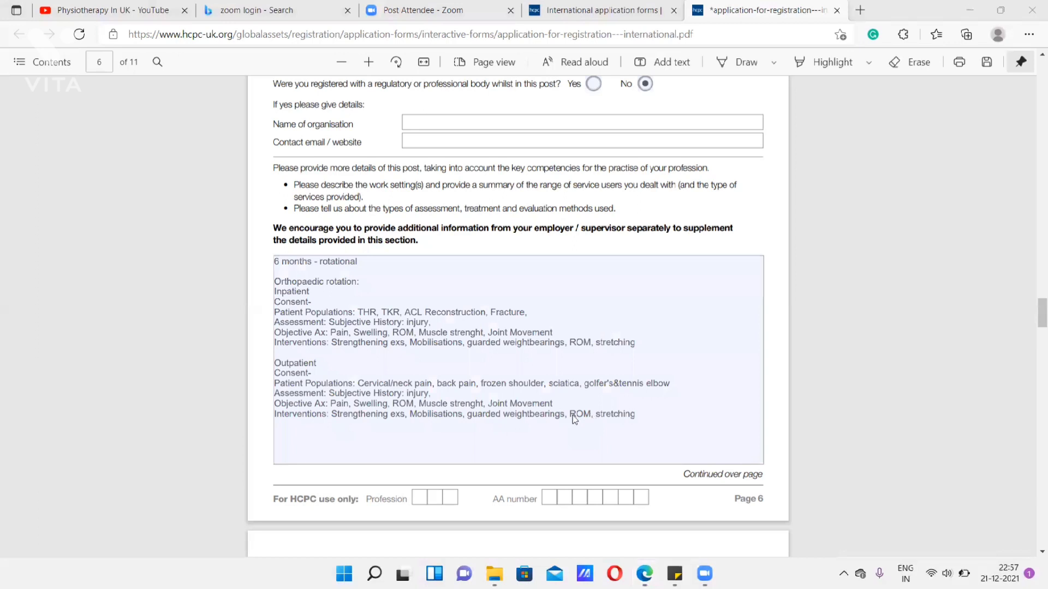
click(478, 227)
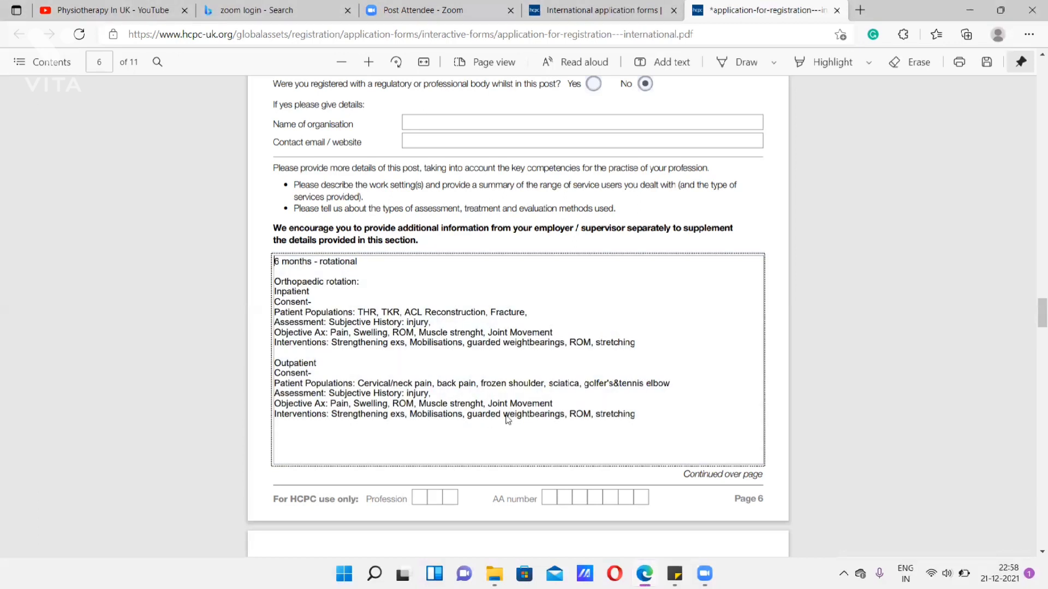
scroll(455, 359, down, 2)
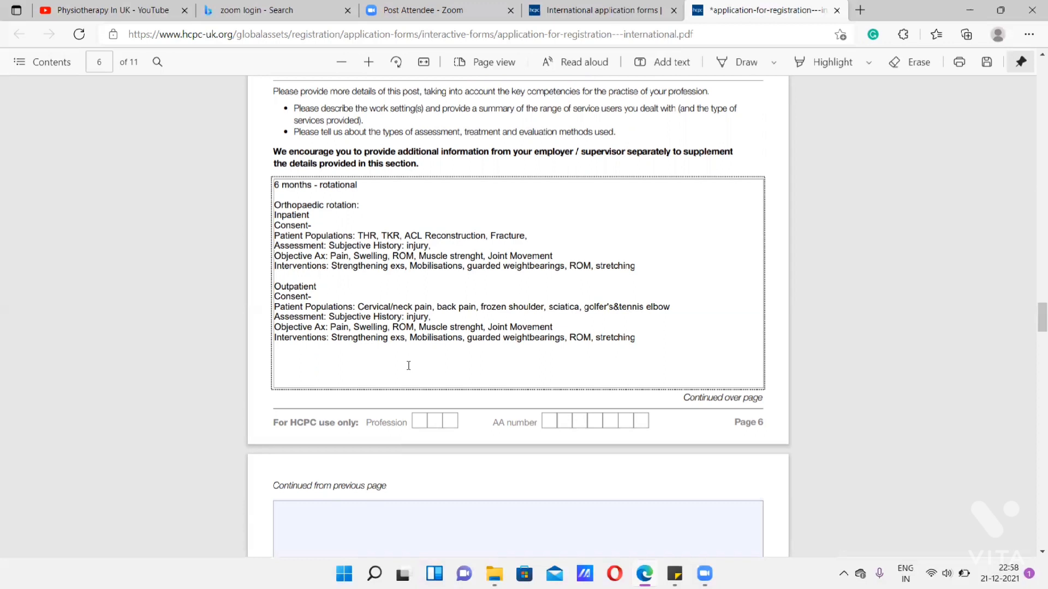
key(Return)
text(Outc)
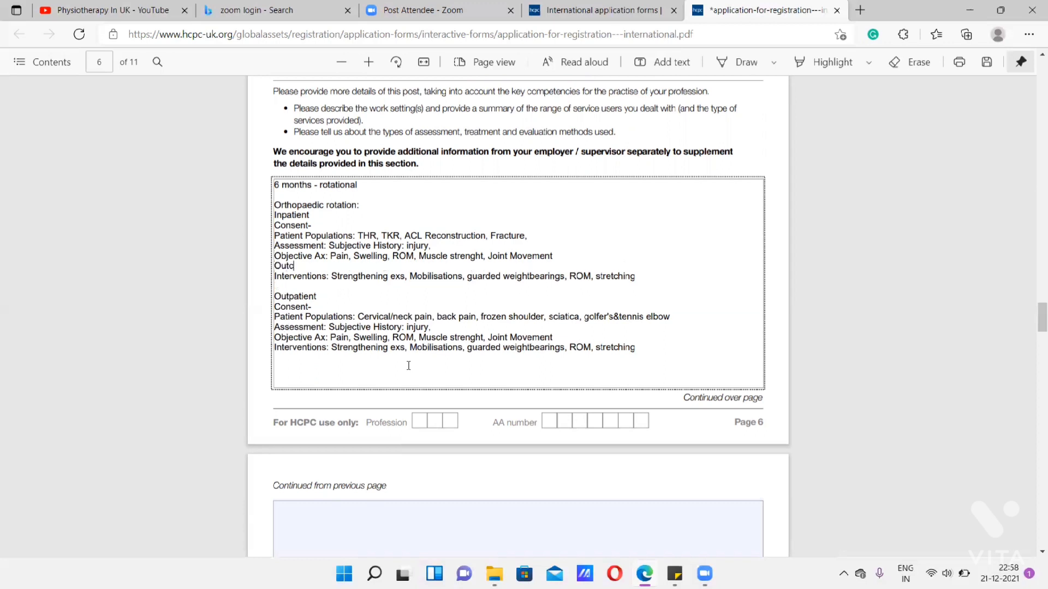
text(ome Measures: NPRS, VAS)
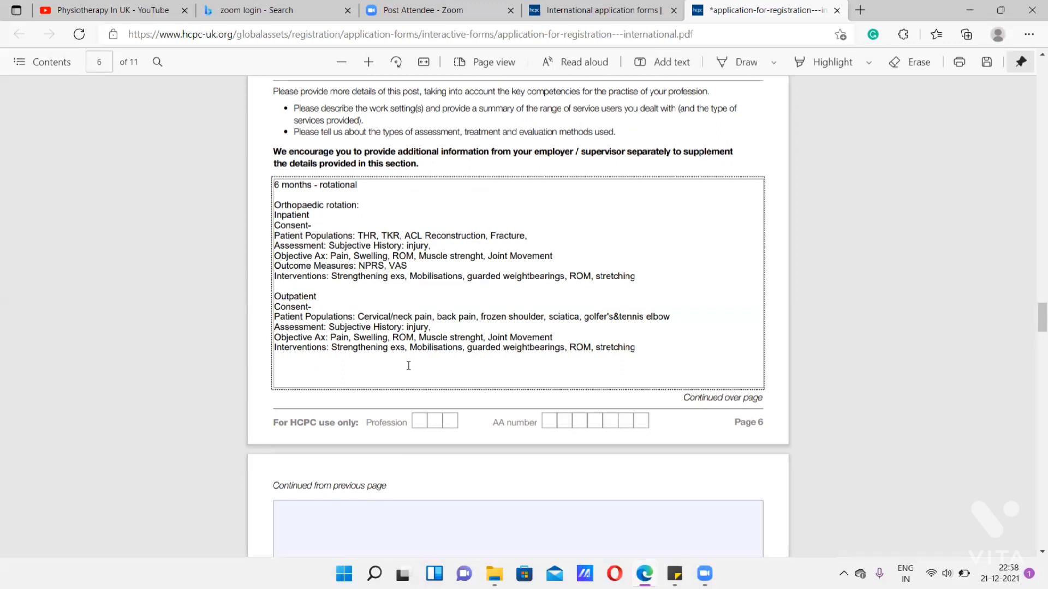
text(, Gonio ROM)
- Try to paste the inpatient Outcome Measures line below the outpatient Objective Ax, and remove the wrongly pasted text
drag(368, 275, 273, 268)
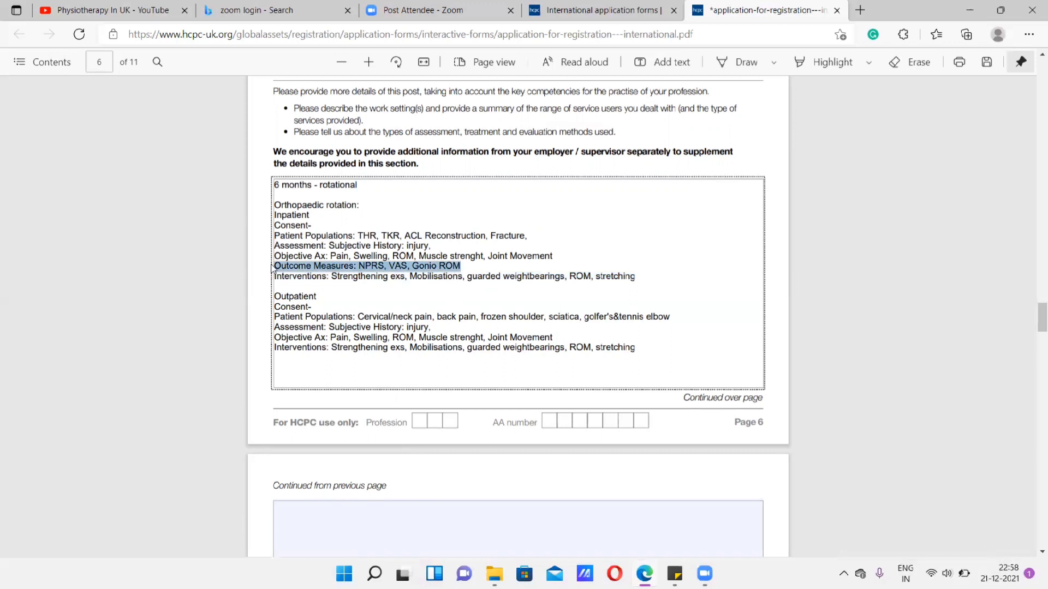
click(554, 338)
key(Return)
text(Interventions: Strengthening exs, Mobilisations, guarded weightbearings, ROM, stretching)
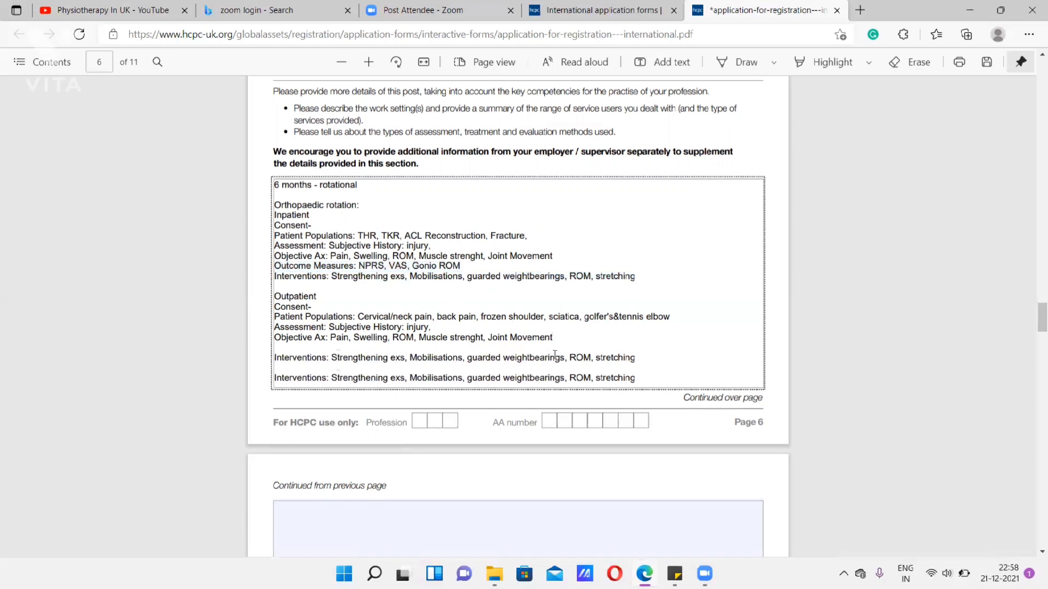
key(BackSpace)
key(BackSpace)
key(BackSpace)
key(BackSpace)
key(BackSpace)
key(BackSpace)
key(BackSpace)
key(BackSpace)
key(BackSpace)
key(BackSpace)
key(BackSpace)
key(BackSpace)
key(BackSpace)
key(BackSpace)
key(BackSpace)
key(BackSpace)
key(BackSpace)
key(BackSpace)
key(BackSpace)
key(BackSpace)
key(BackSpace)
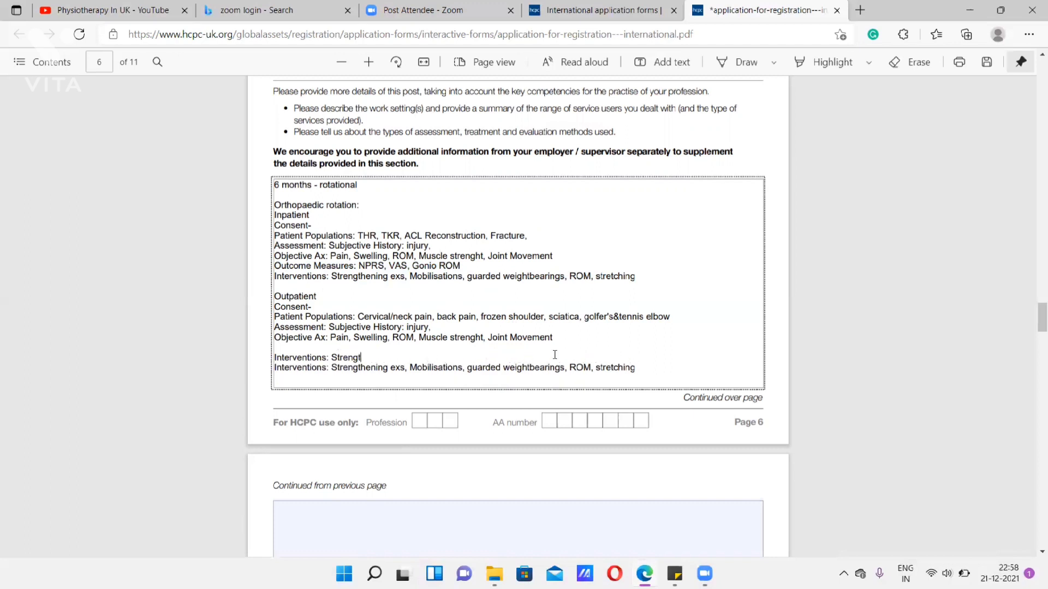
key(BackSpace)
key(BackSpace)
key(BackSpace)
key(BackSpace)
key(BackSpace)
key(BackSpace)
key(BackSpace)
key(BackSpace)
key(BackSpace)
key(BackSpace)
key(BackSpace)
key(BackSpace)
key(BackSpace)
key(BackSpace)
key(BackSpace)
key(BackSpace)
key(BackSpace)
key(BackSpace)
key(BackSpace)
key(BackSpace)
text(nt)
- Copy the inpatient Outcome Measures line onto a new line below the outpatient Objective Ax
drag(481, 267, 277, 267)
key(ctrl+c)
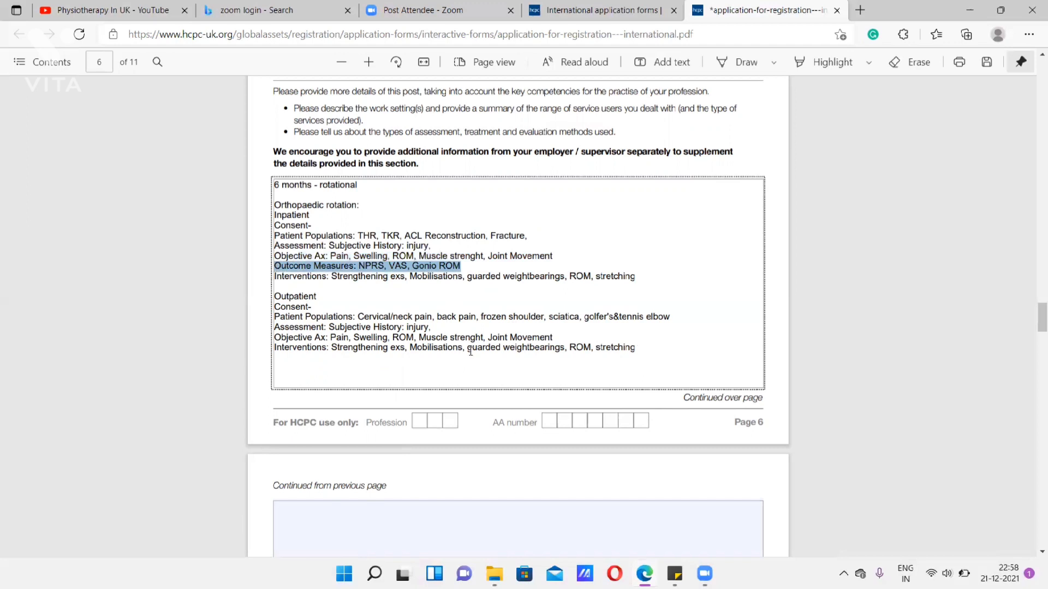
click(554, 338)
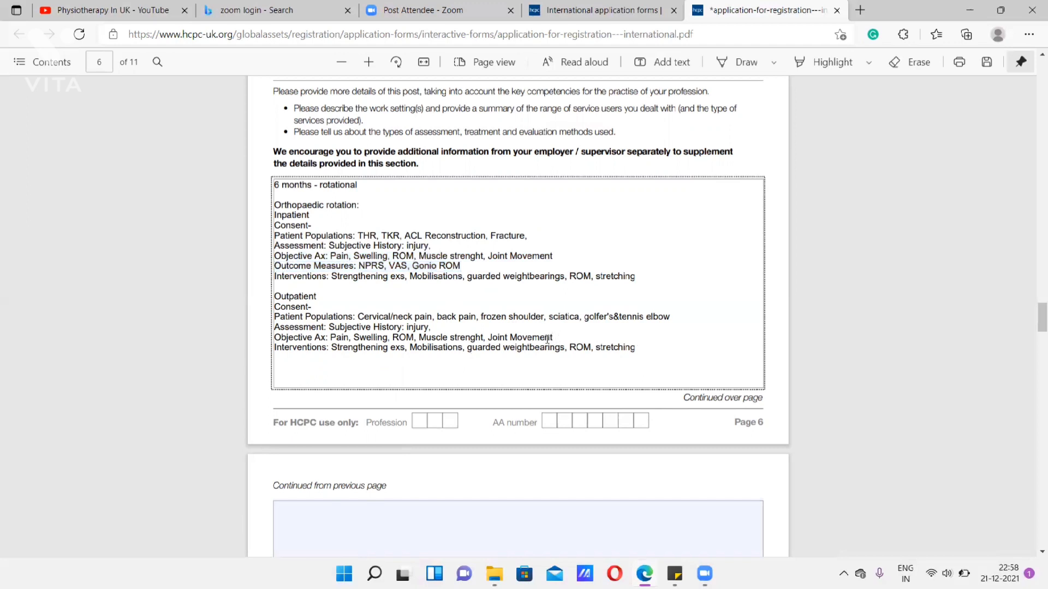
key(Return)
key(ctrl+v)
- Enter "CardioRespiratory:" as the heading in the continuation box on page 7
scroll(573, 343, down, 3)
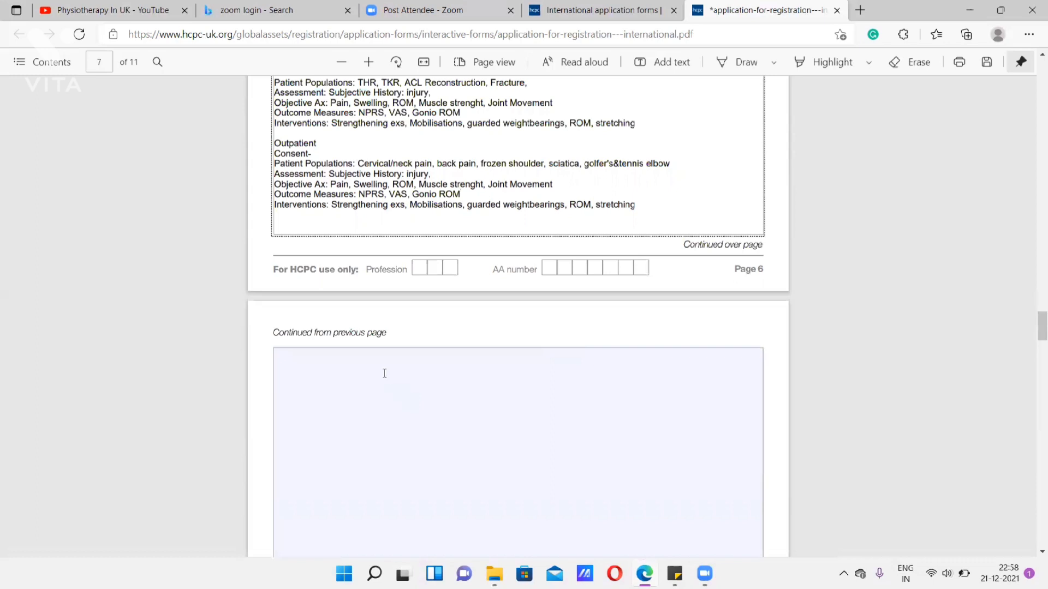
click(384, 374)
text(CardioRespirat)
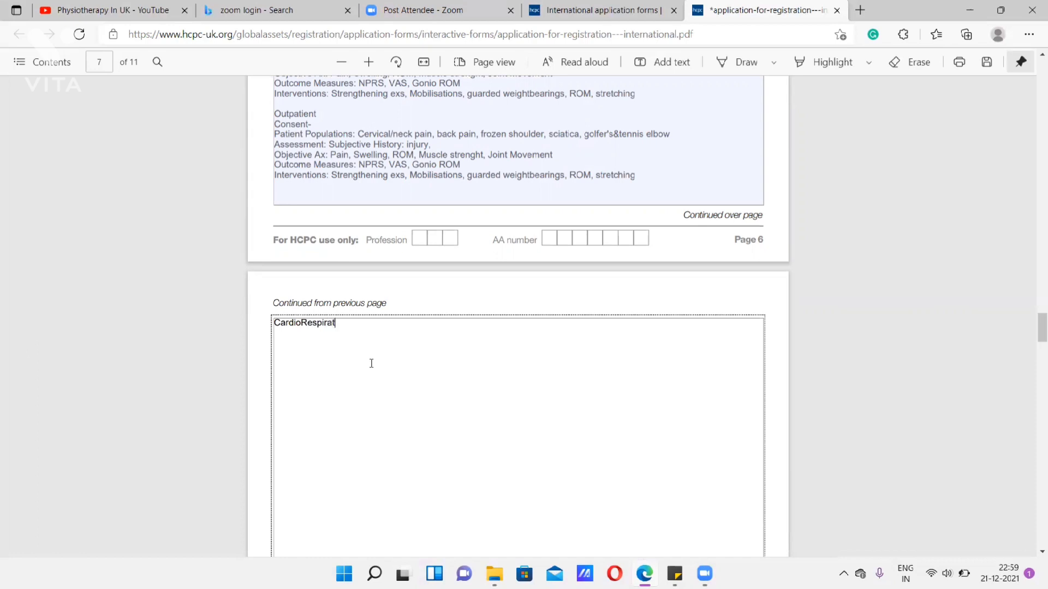
text(ory:)
- Add the line "Patient populations: Medicine" below the CardioRespiratory heading
key(Return)
text(ory: )
text(Patient p)
text(opulations)
text(: Medicin)
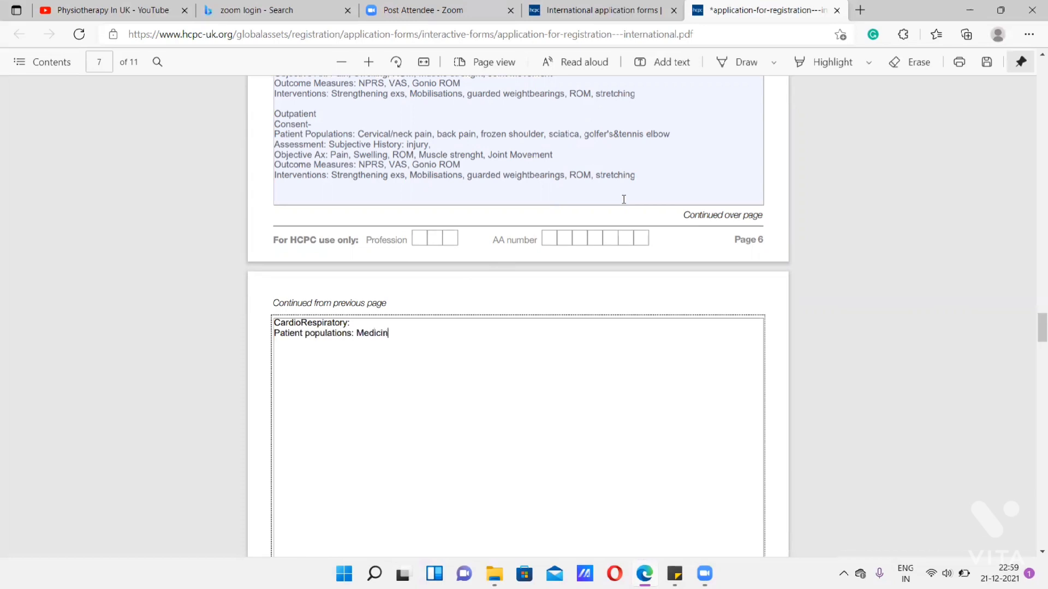
text(e)
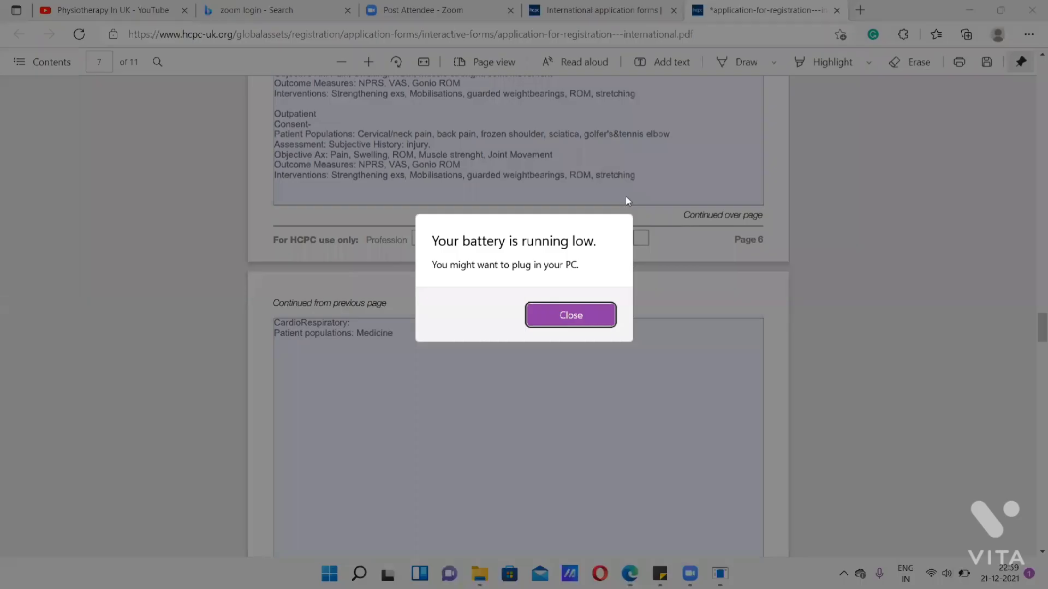
- Dismiss the low battery notice and append ": Surgery:" to the CardioRespiratory patient populations line
click(591, 307)
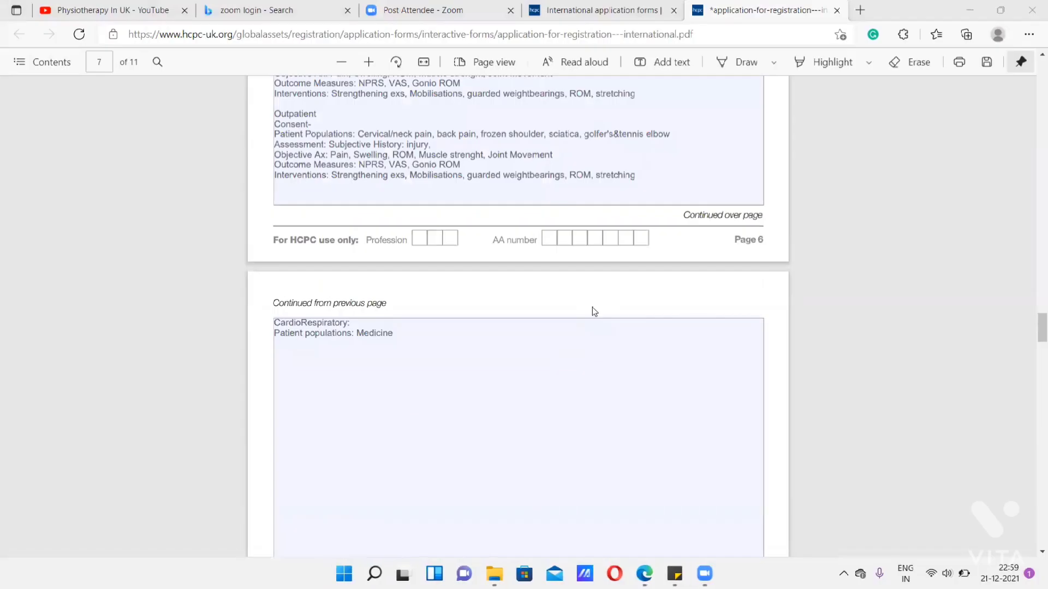
click(461, 345)
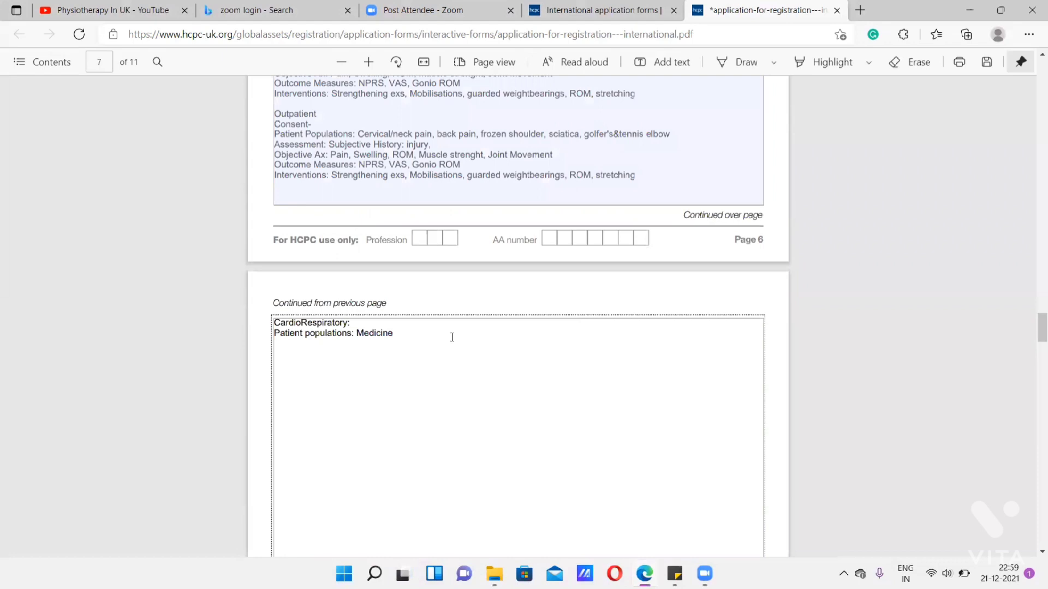
text(: Surgery:)
- Add "Ax-" and "Outcome measure-" lines below the CardioRespiratory patient populations
key(Return)
text(Ax-)
key(Return)
text(Outcome measure-)
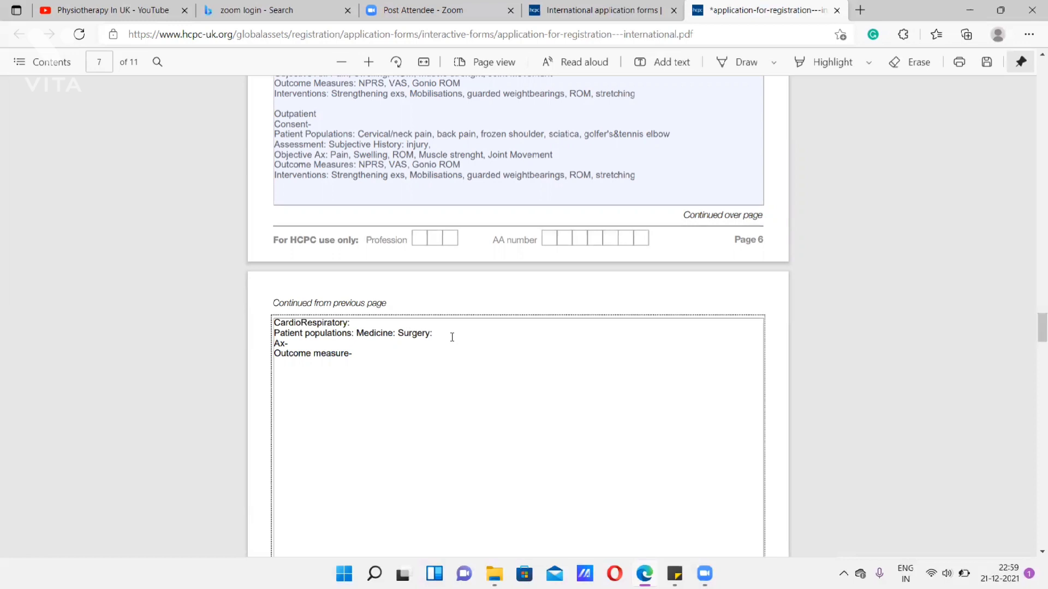
text( Fatigues)
text(,)
- Complete the CardioRespiratory outcome measure with "Fatigue scales" and add an "Interventions:" line beneath it
key(BackSpace)
key(BackSpace)
text(scales)
key(Return)
text(Interventions)
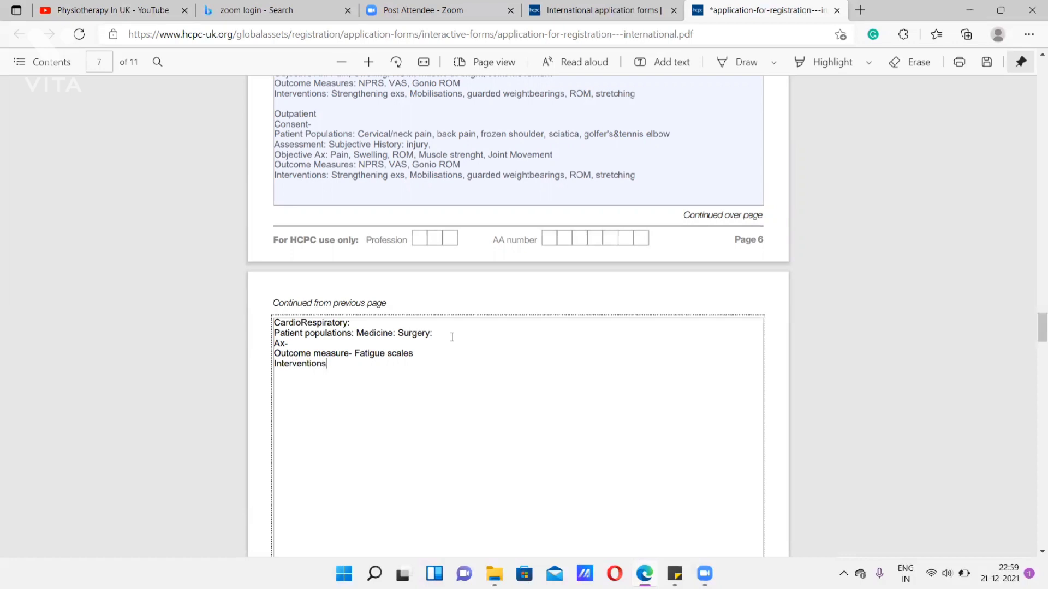
text(: B)
- Add the headings "Paedaitric Rotations:" and "Community posting" below the CardioRespiratory entry, separated by blank lines
key(BackSpace)
text(Paedaitric)
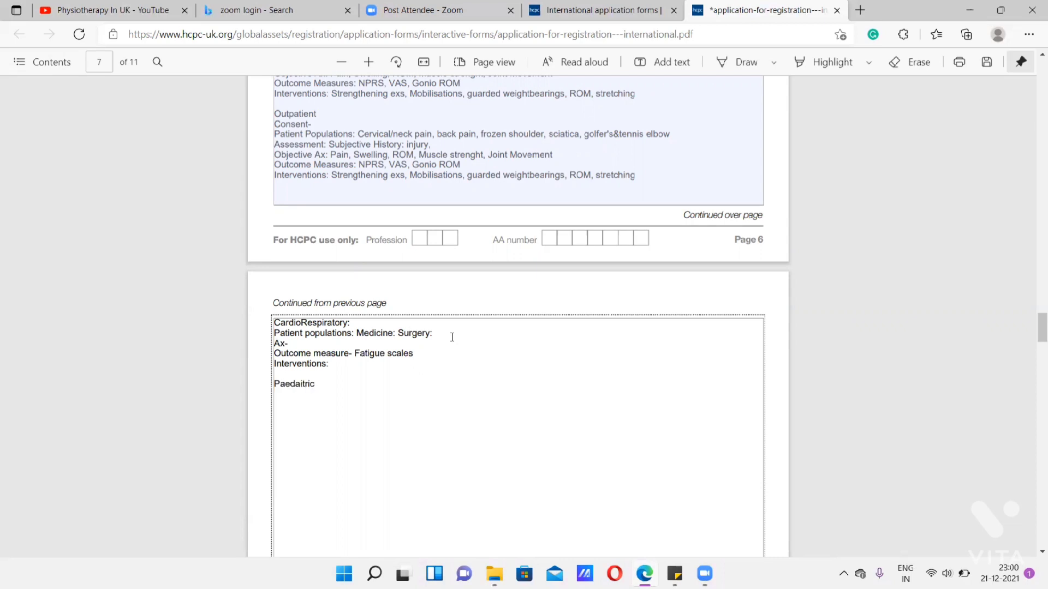
text(R)
text(otations:  )
text(Communit)
text(y )
text(posting)
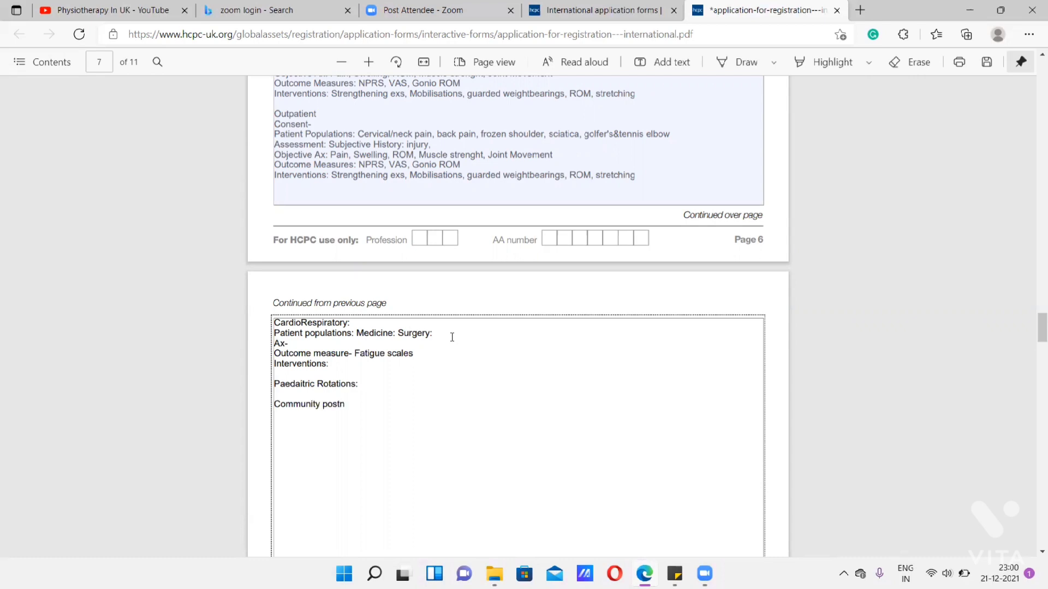
- Copy the four CardioRespiratory detail lines, from patient populations to interventions, to below the "Paedaitric Rotations:" heading
click(337, 366)
drag(339, 368, 276, 334)
key(ctrl+c)
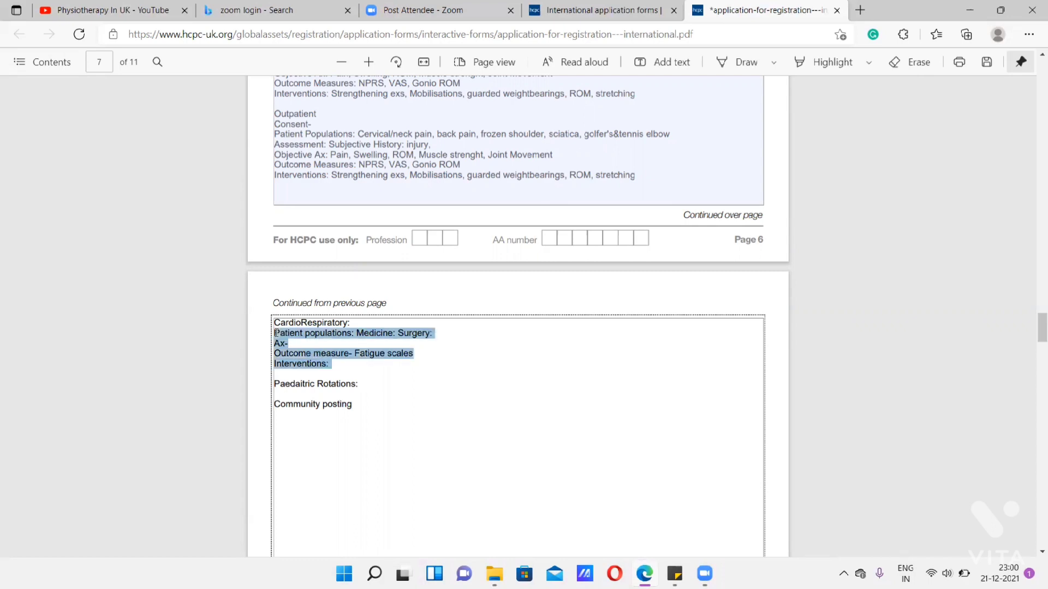
click(377, 384)
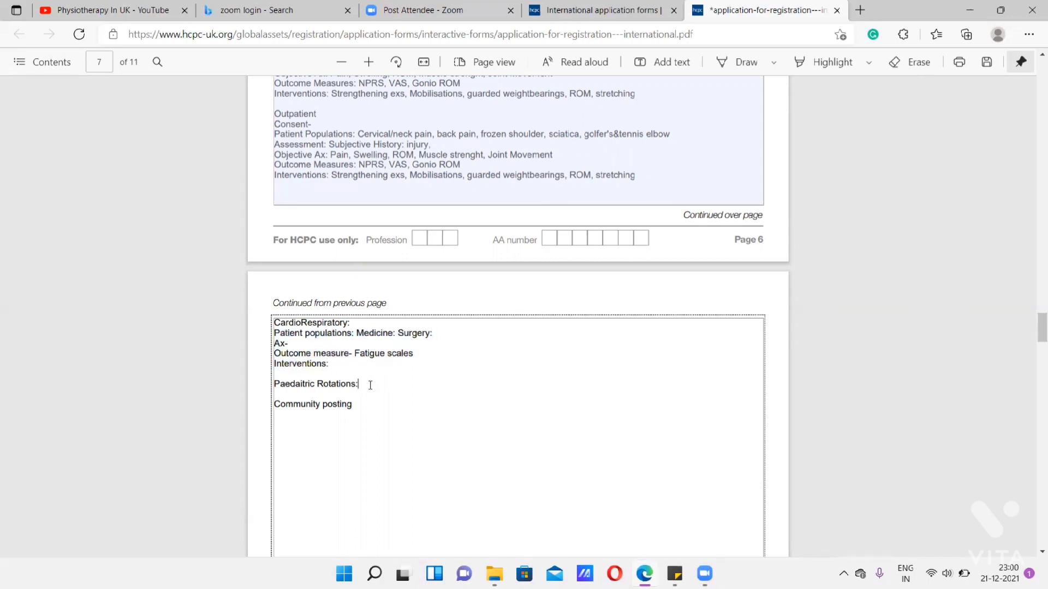
key(Return)
key(ctrl+v)
- Remove "Fatigue scales" and "Medicine: Surgery:" from the lines under Paedaitric Rotations
drag(416, 415, 359, 414)
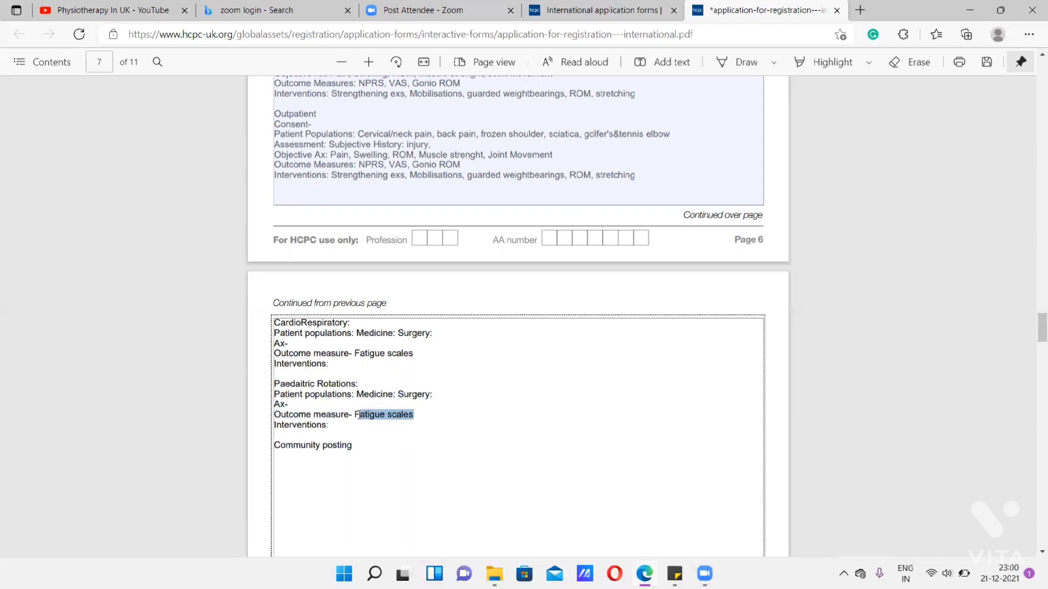
key(BackSpace)
key(BackSpace)
click(434, 394)
drag(435, 394, 275, 392)
key(BackSpace)
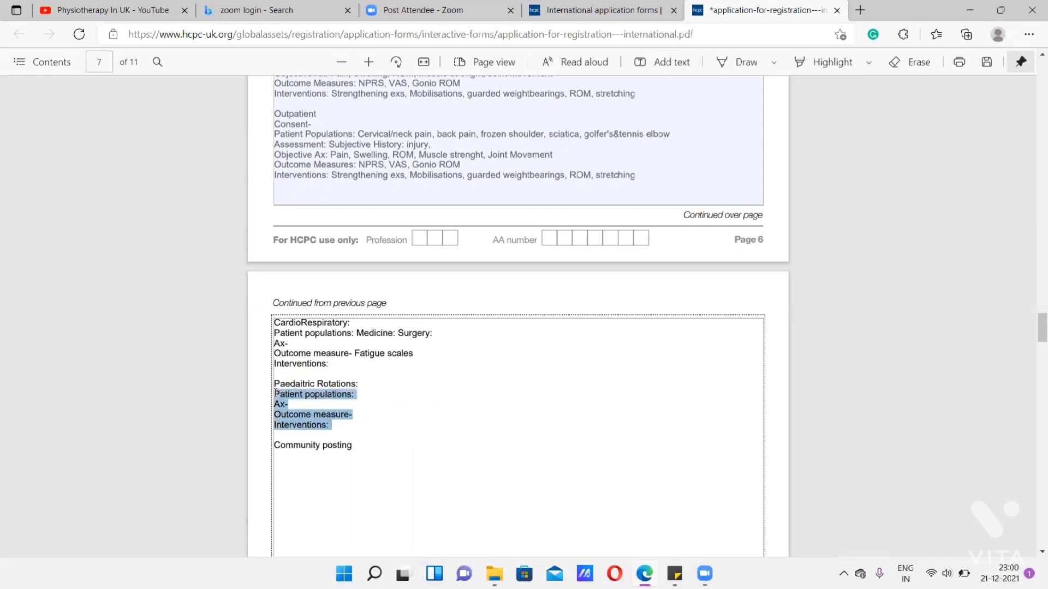
- Copy the four blank Paedaitric Rotations lines to below the "Community posting" heading
key(ctrl+c)
click(297, 456)
key(Return)
key(ctrl+v)
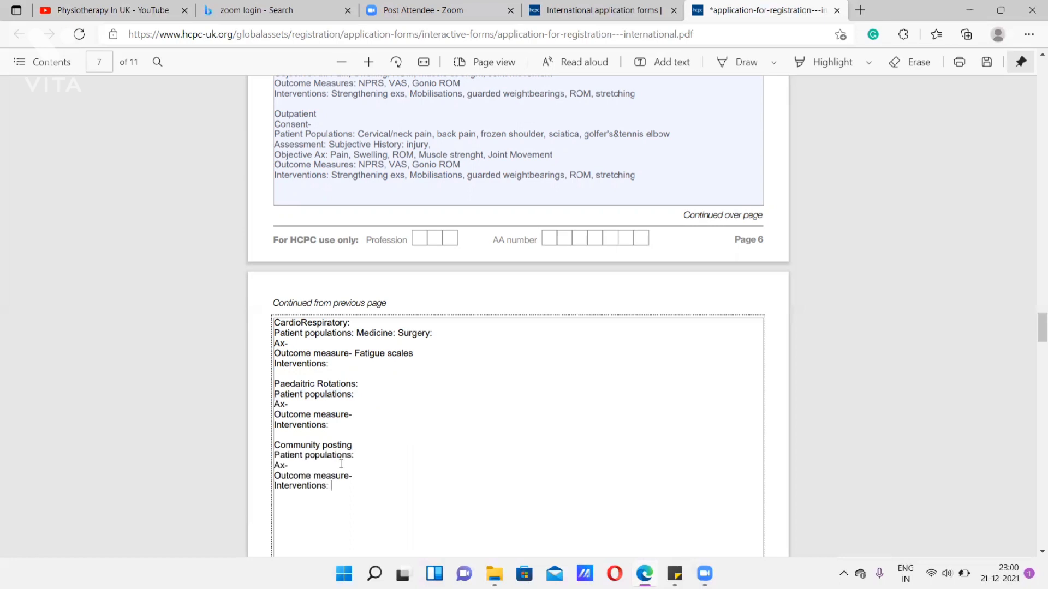
- Review the Section 4 fields for professional registration and membership on page 8
scroll(341, 464, down, 10)
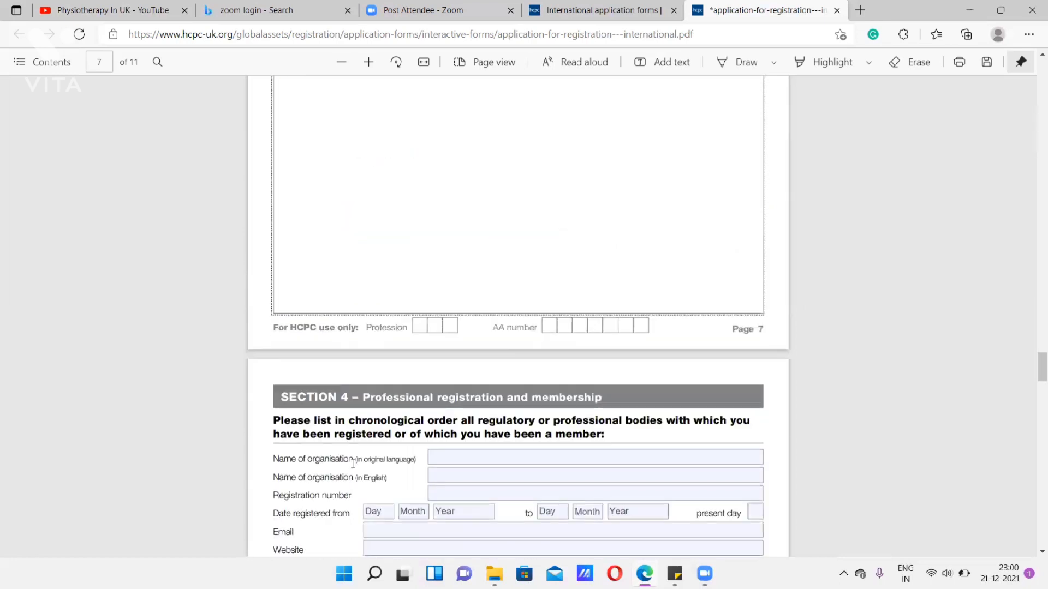
scroll(352, 464, down, 3)
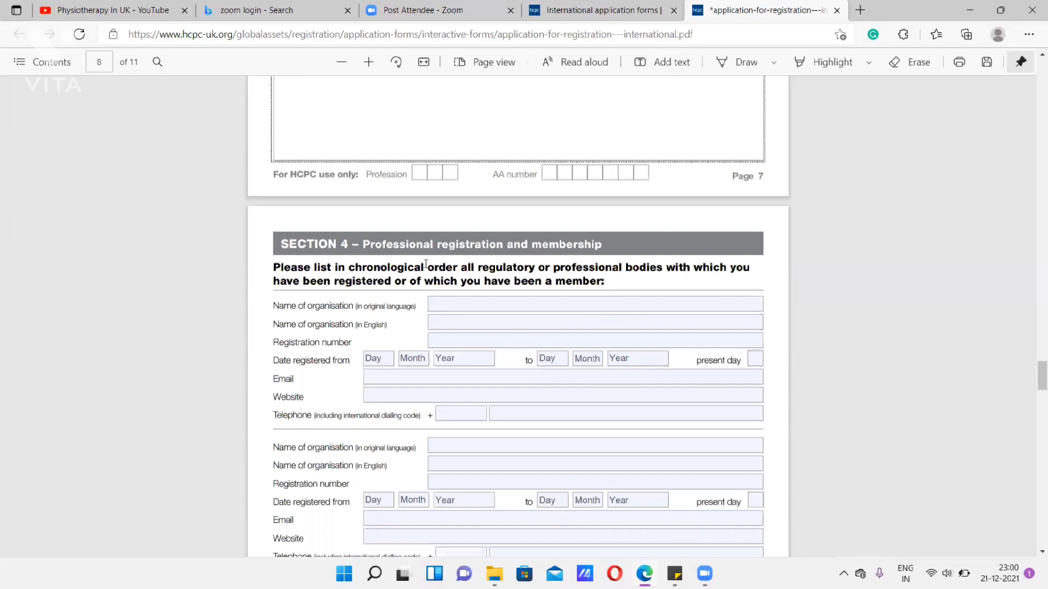
scroll(558, 355, down, 1)
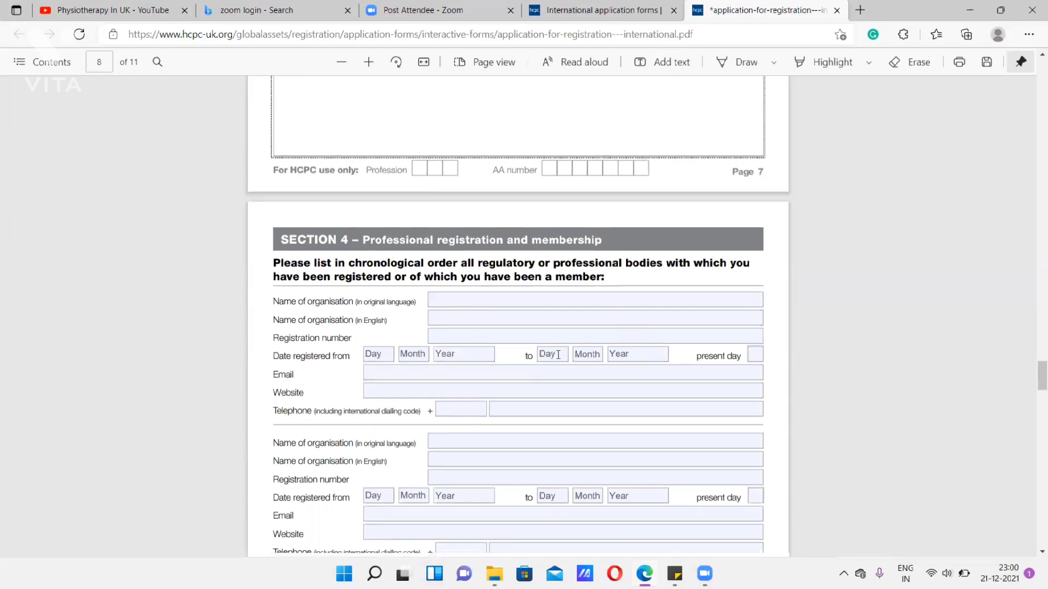
scroll(557, 355, down, 3)
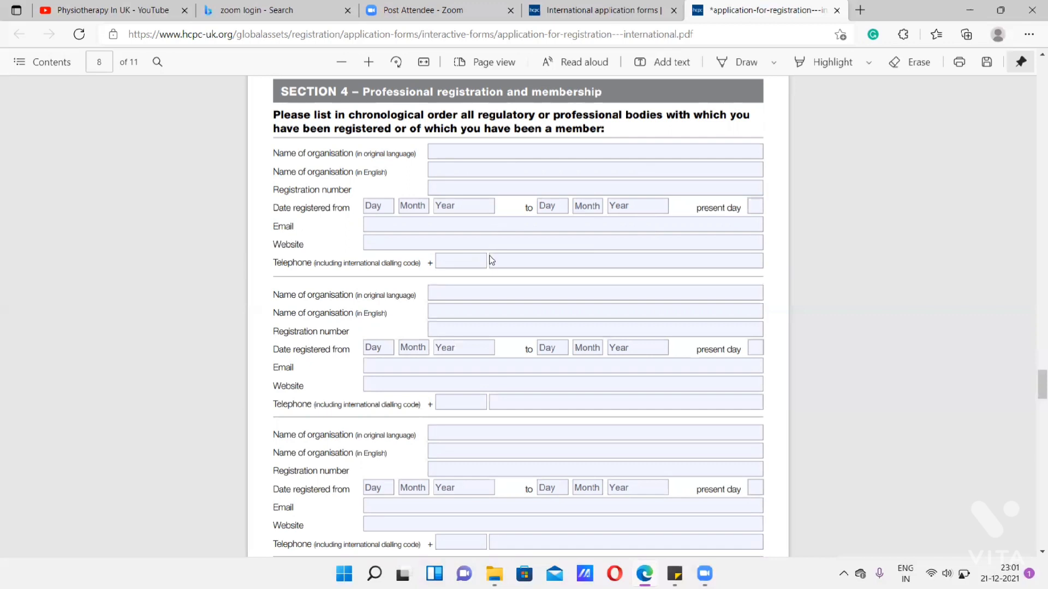
scroll(491, 267, down, 8)
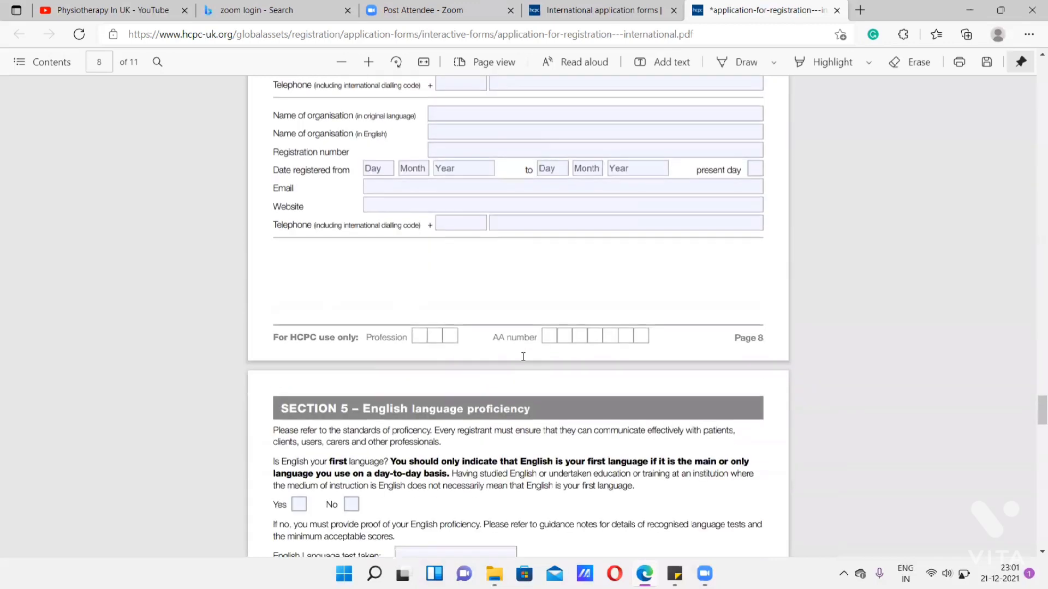
scroll(522, 357, up, 7)
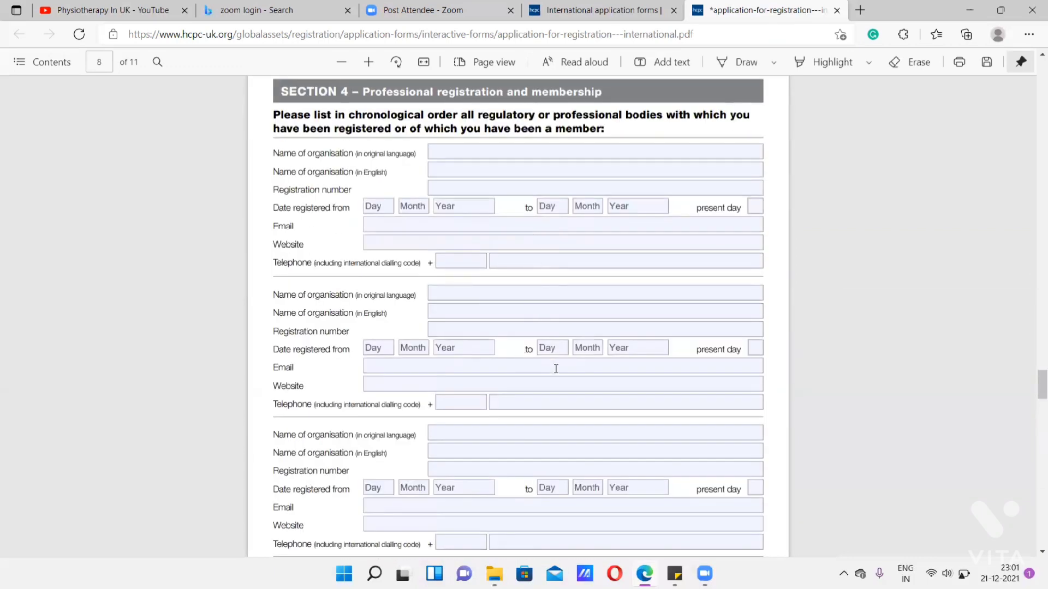
- In Section 5, answer No to English as first language and choose "IELTS – Academic" as the test taken
scroll(554, 367, down, 8)
scroll(551, 376, down, 3)
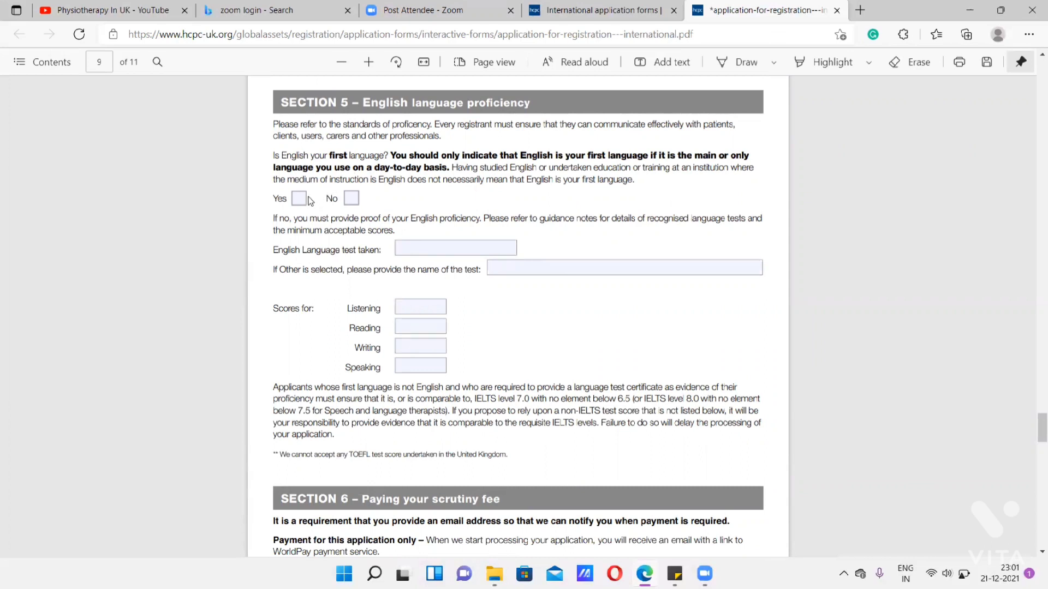
click(348, 202)
click(426, 248)
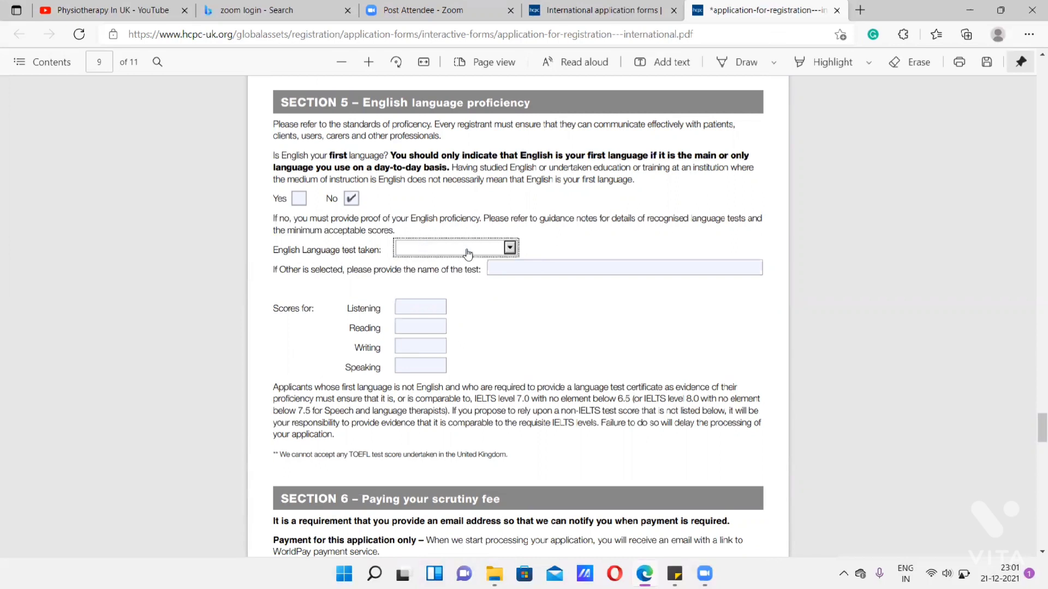
key(Down)
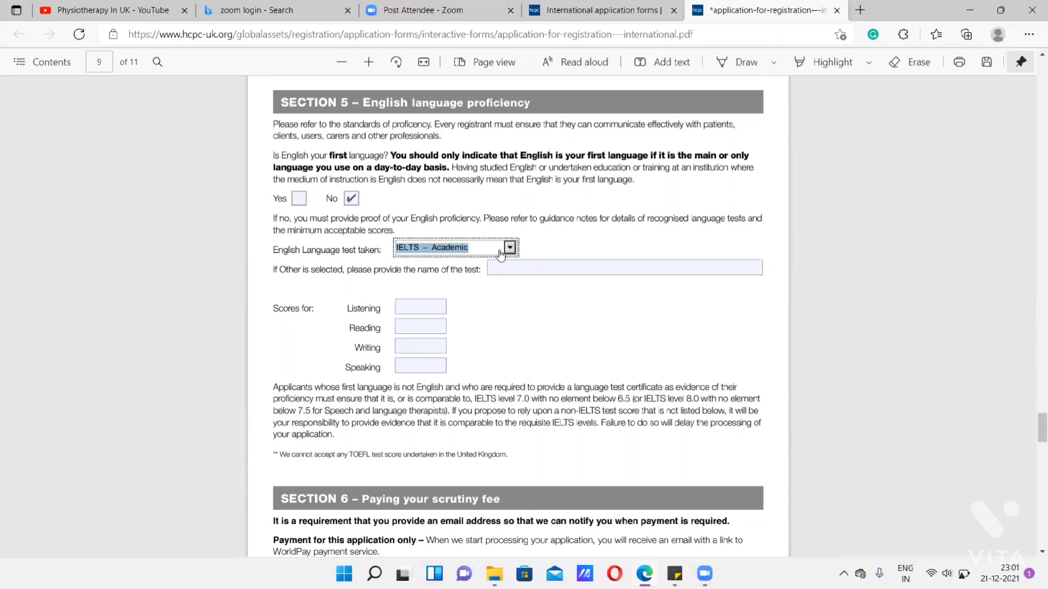
click(500, 253)
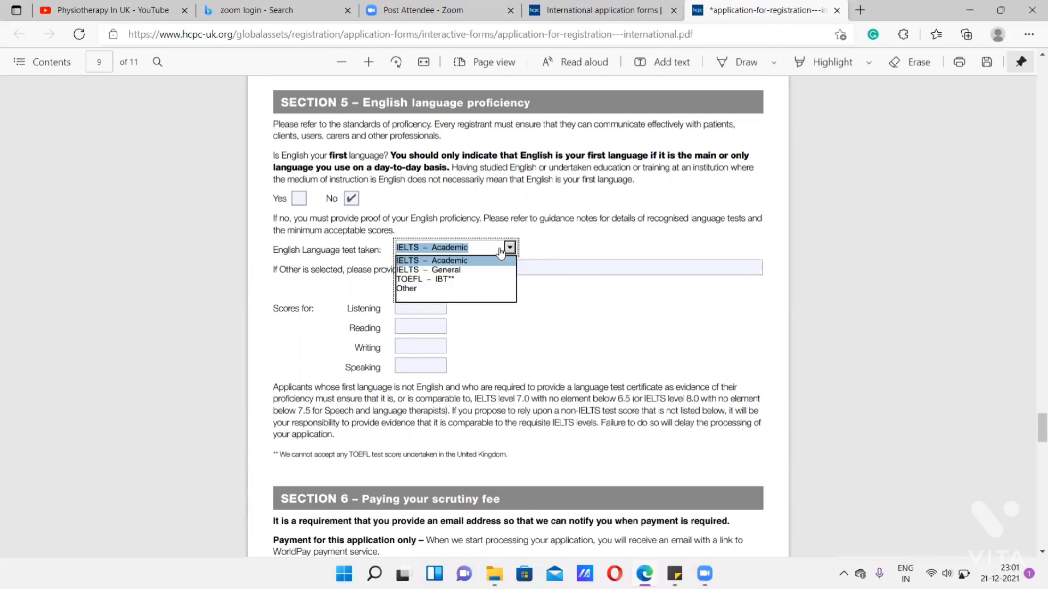
click(497, 258)
click(551, 268)
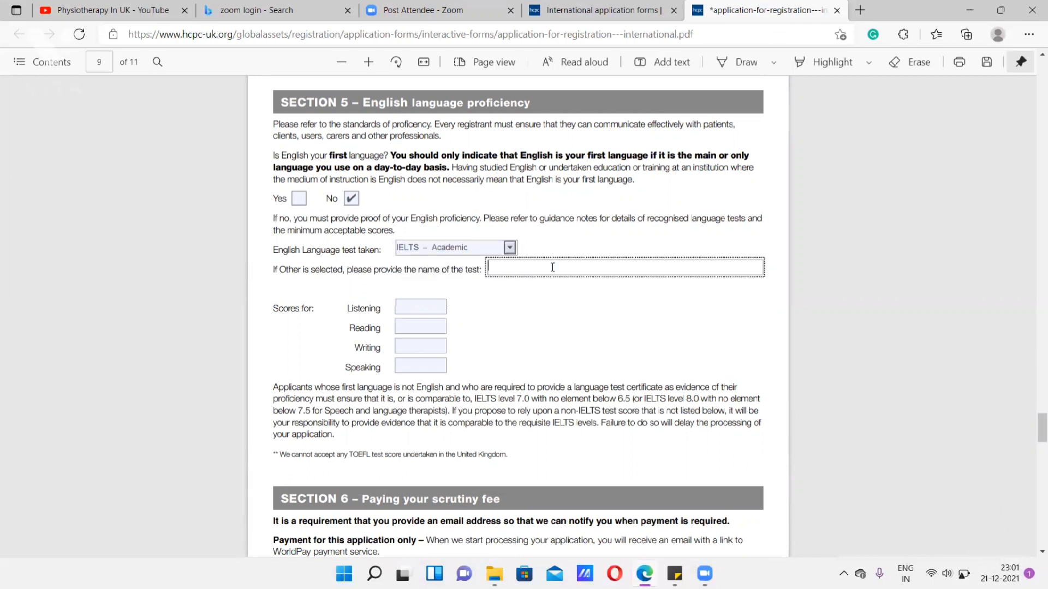
- Enter the English test scores: Listening 7, Reading 6.5, Writing 7 and Speaking 7
click(418, 305)
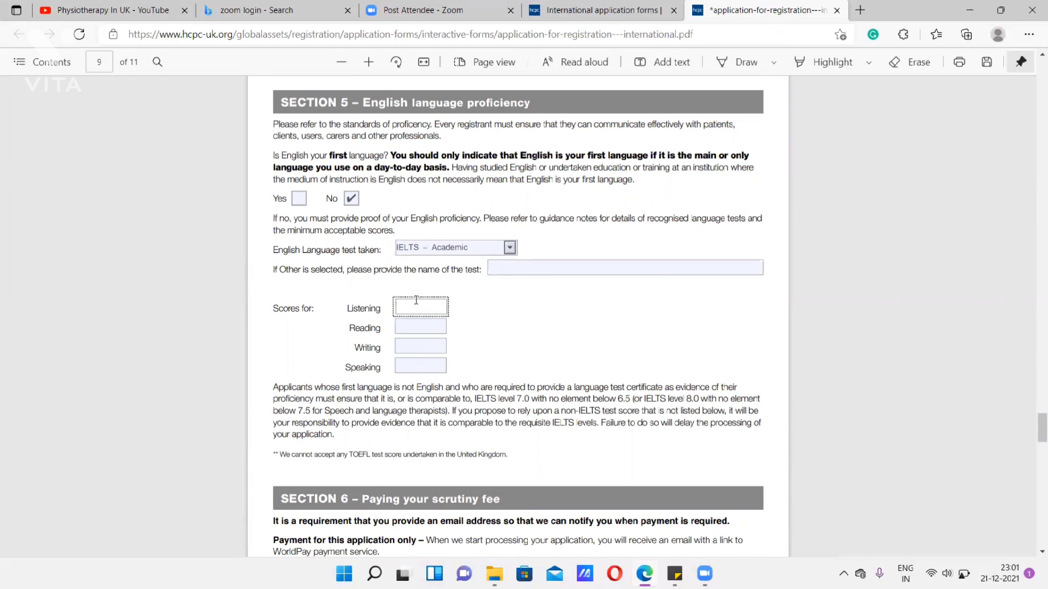
text(7)
click(415, 326)
text(6.5)
click(409, 344)
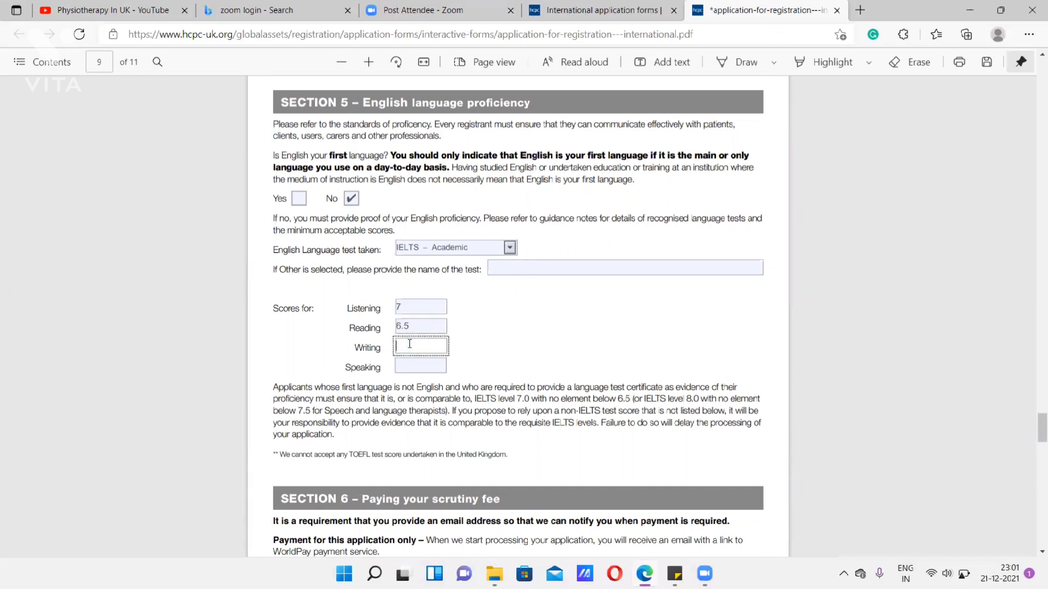
text(7)
click(407, 361)
text(7)
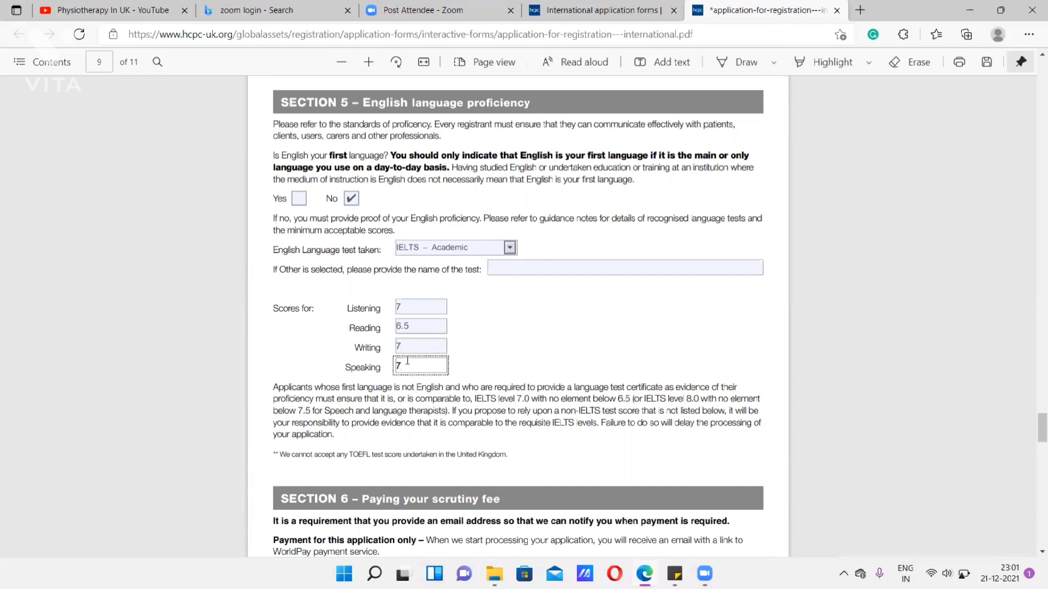
- Fill in the applicant's email address for the scrutiny fee payment link in Section 6
scroll(407, 361, down, 4)
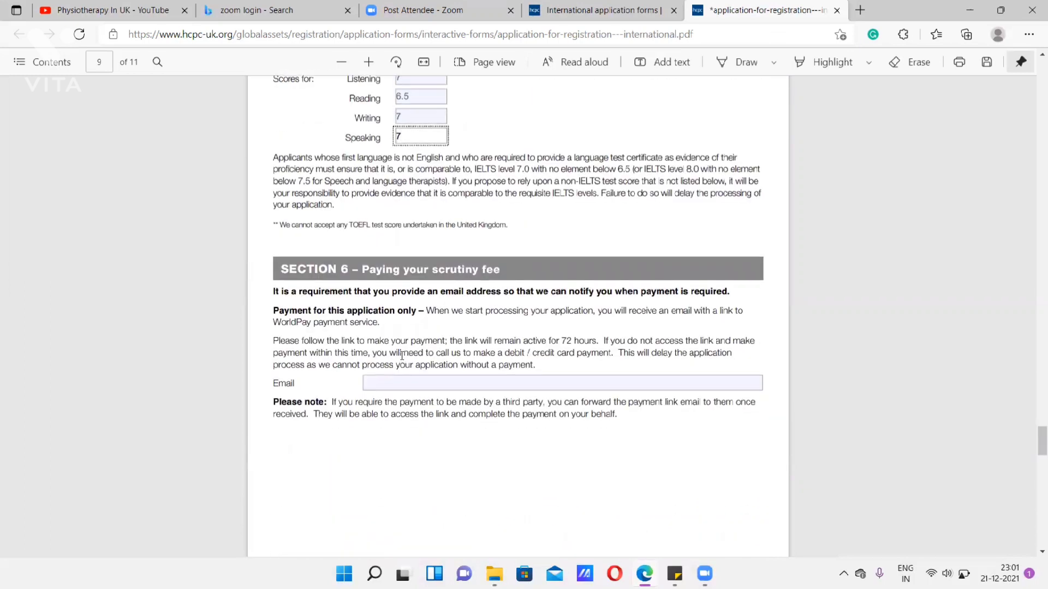
scroll(401, 355, up, 1)
scroll(401, 355, down, 2)
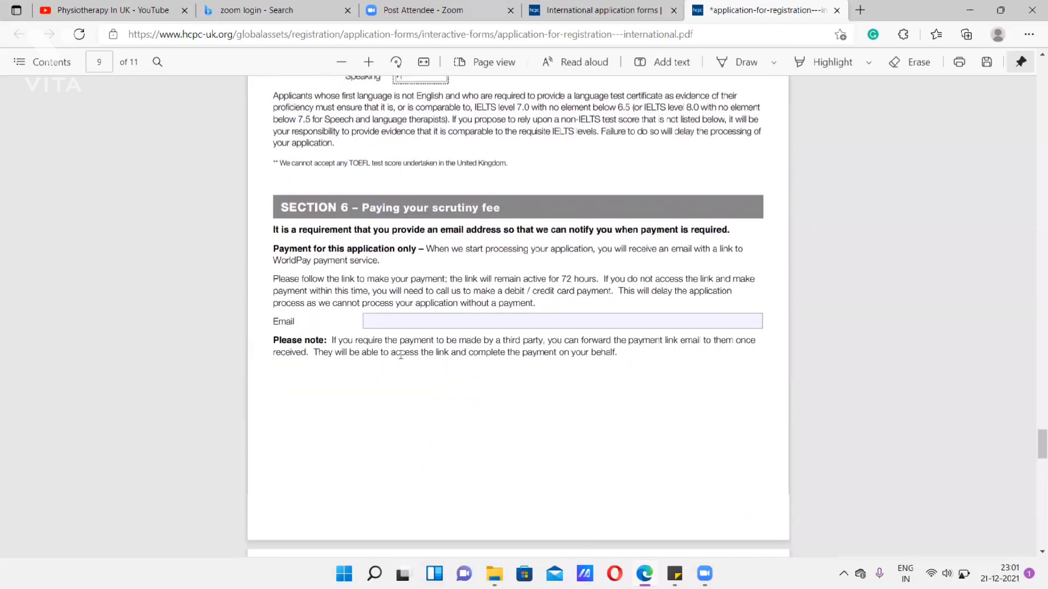
click(418, 307)
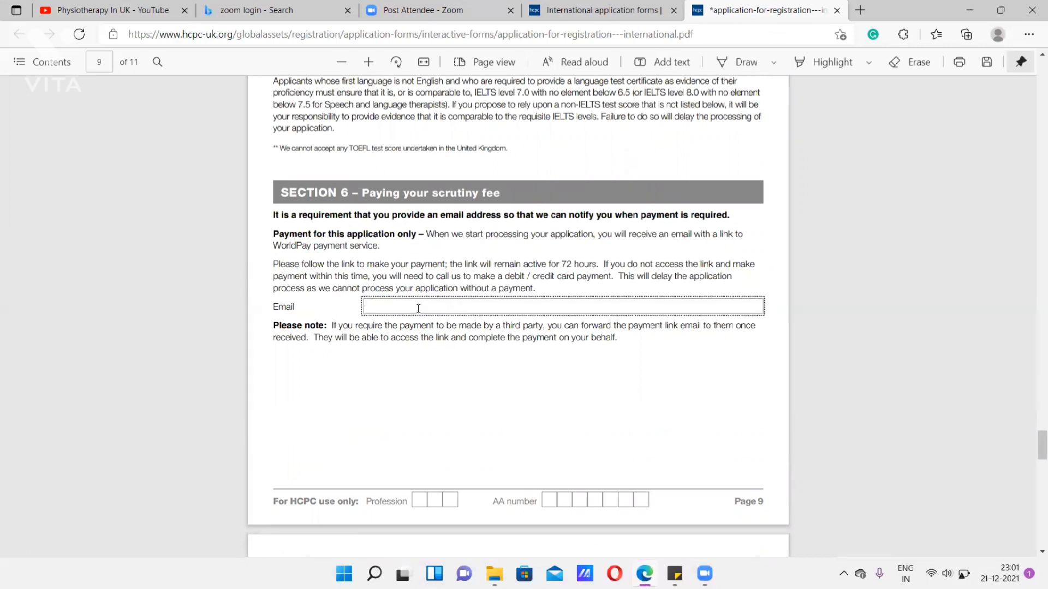
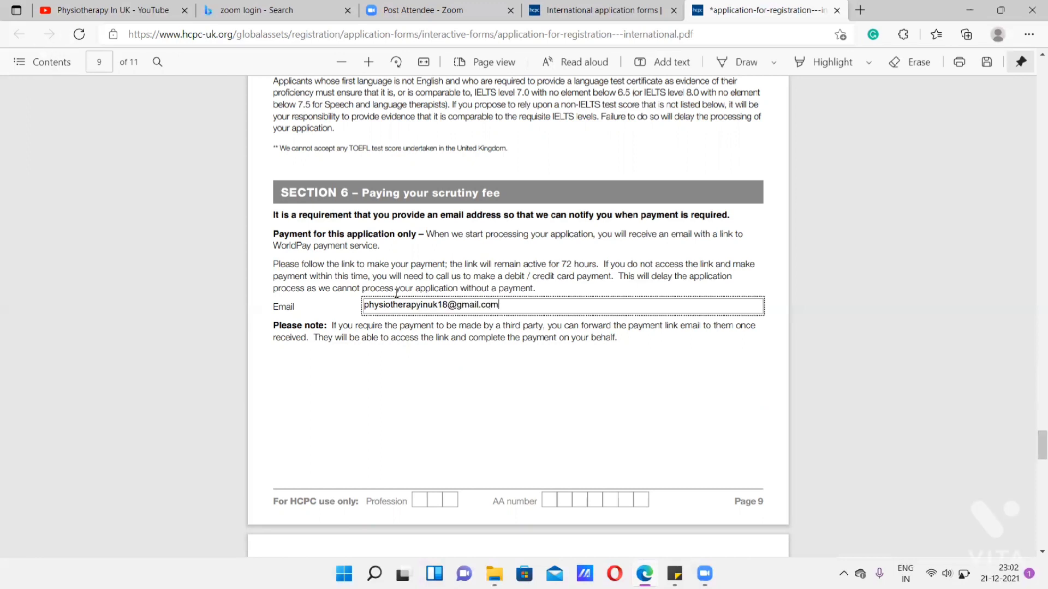
- Review the Section 5 and 6 entries and the declarations in Section 7
scroll(396, 292, down, 1)
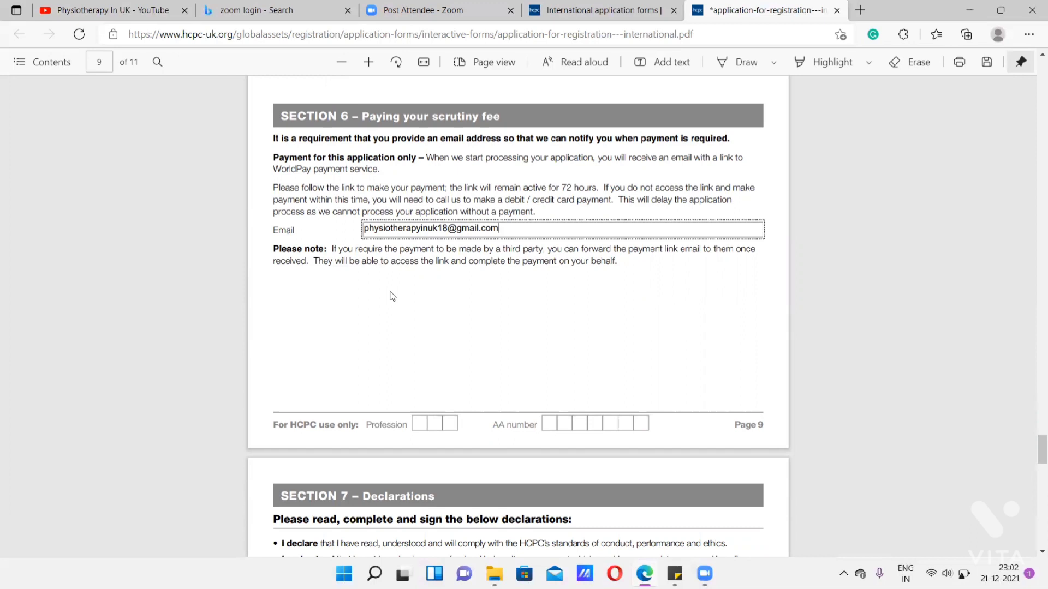
scroll(392, 296, up, 5)
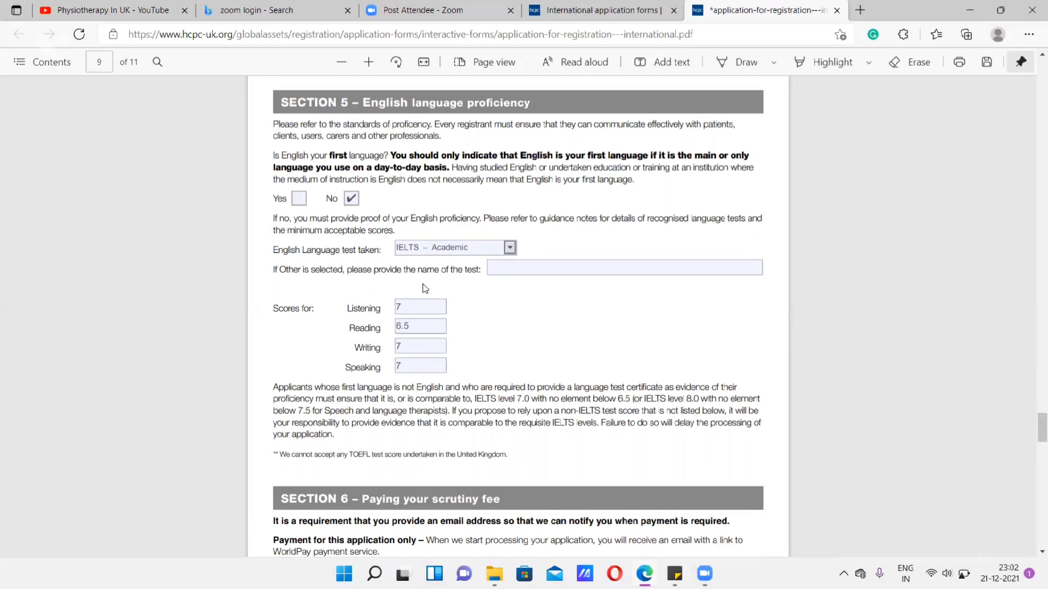
scroll(425, 288, down, 2)
scroll(425, 289, down, 10)
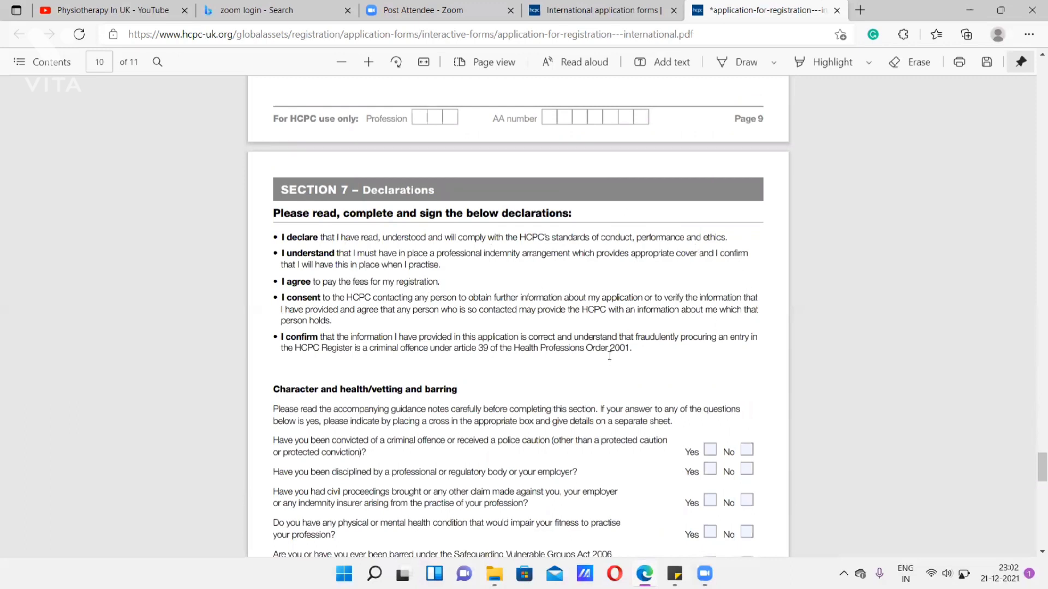
scroll(610, 355, up, 5)
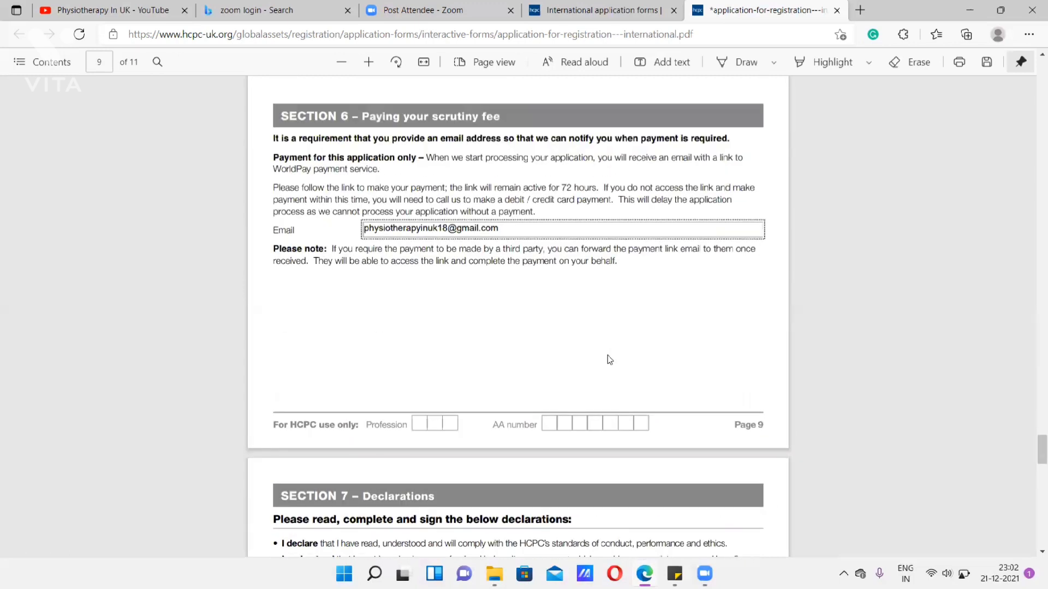